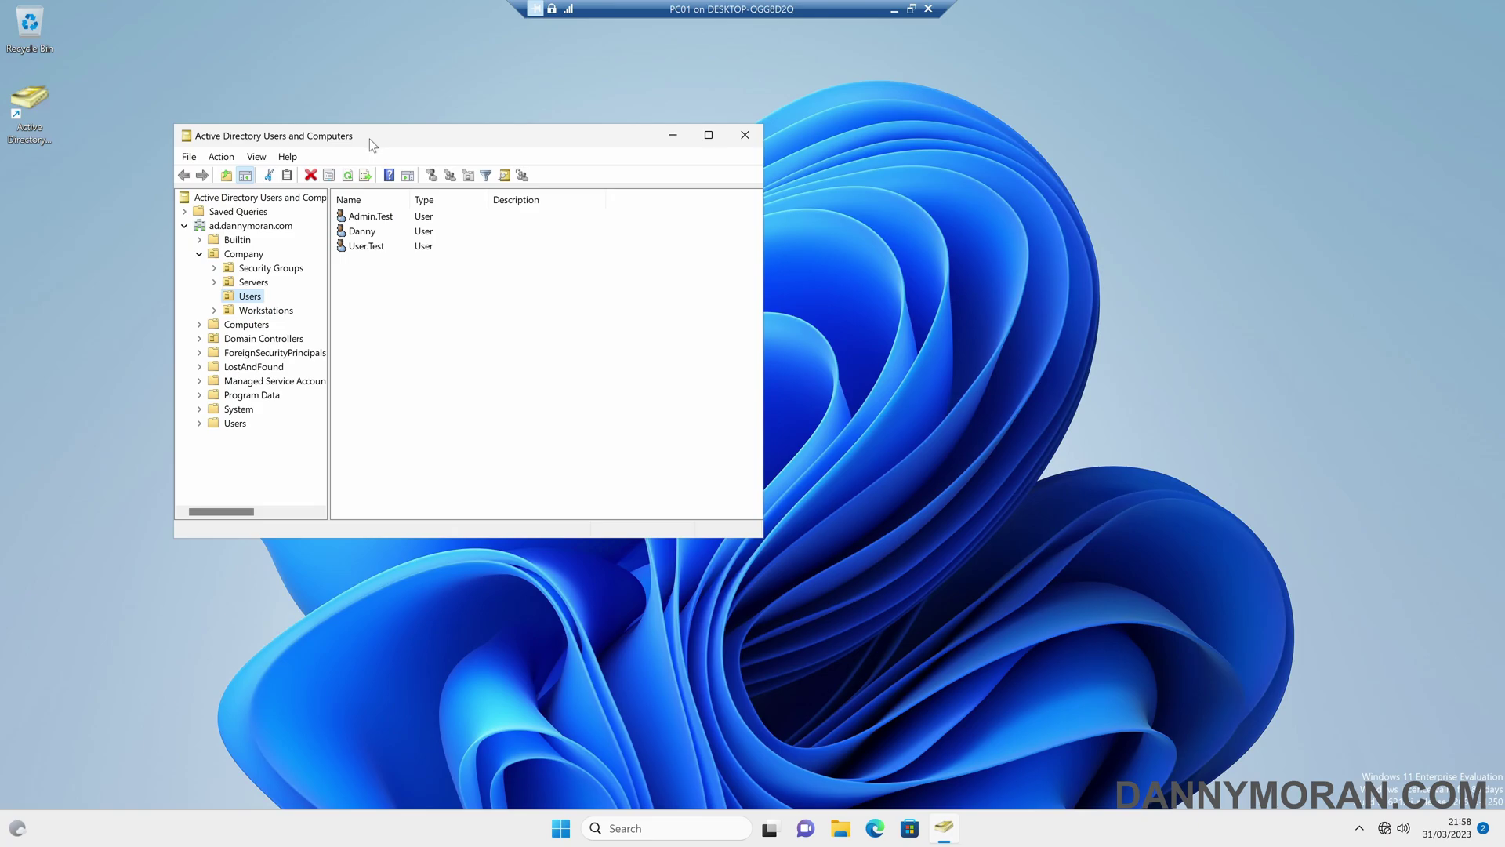
# - Run whoami in Command Prompt to confirm the signed-in account
pyautogui.press('super')
pyautogui.write('command prompt')
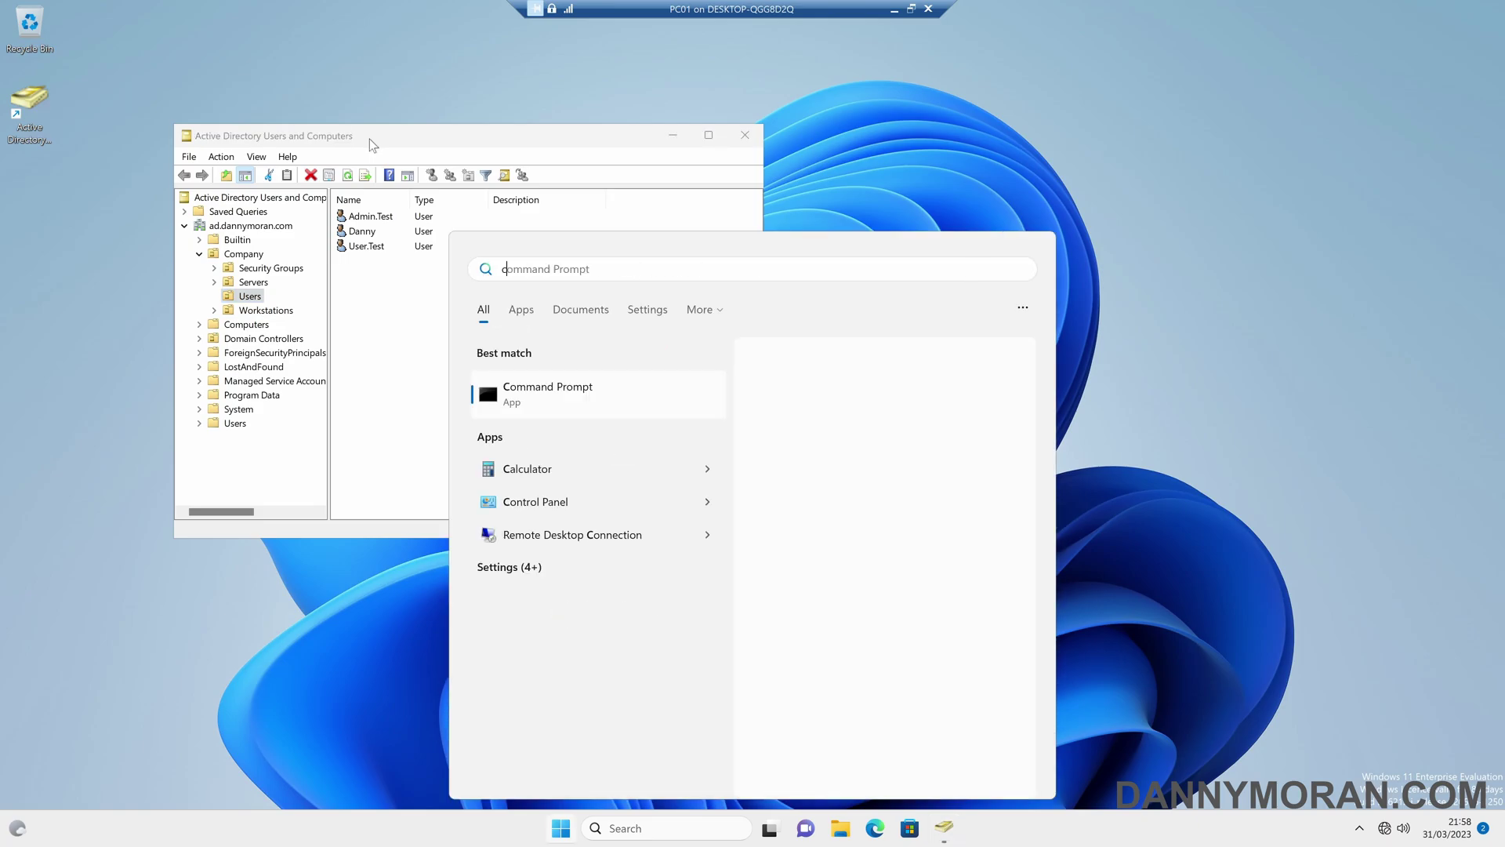
pyautogui.press('Return')
pyautogui.write('who')
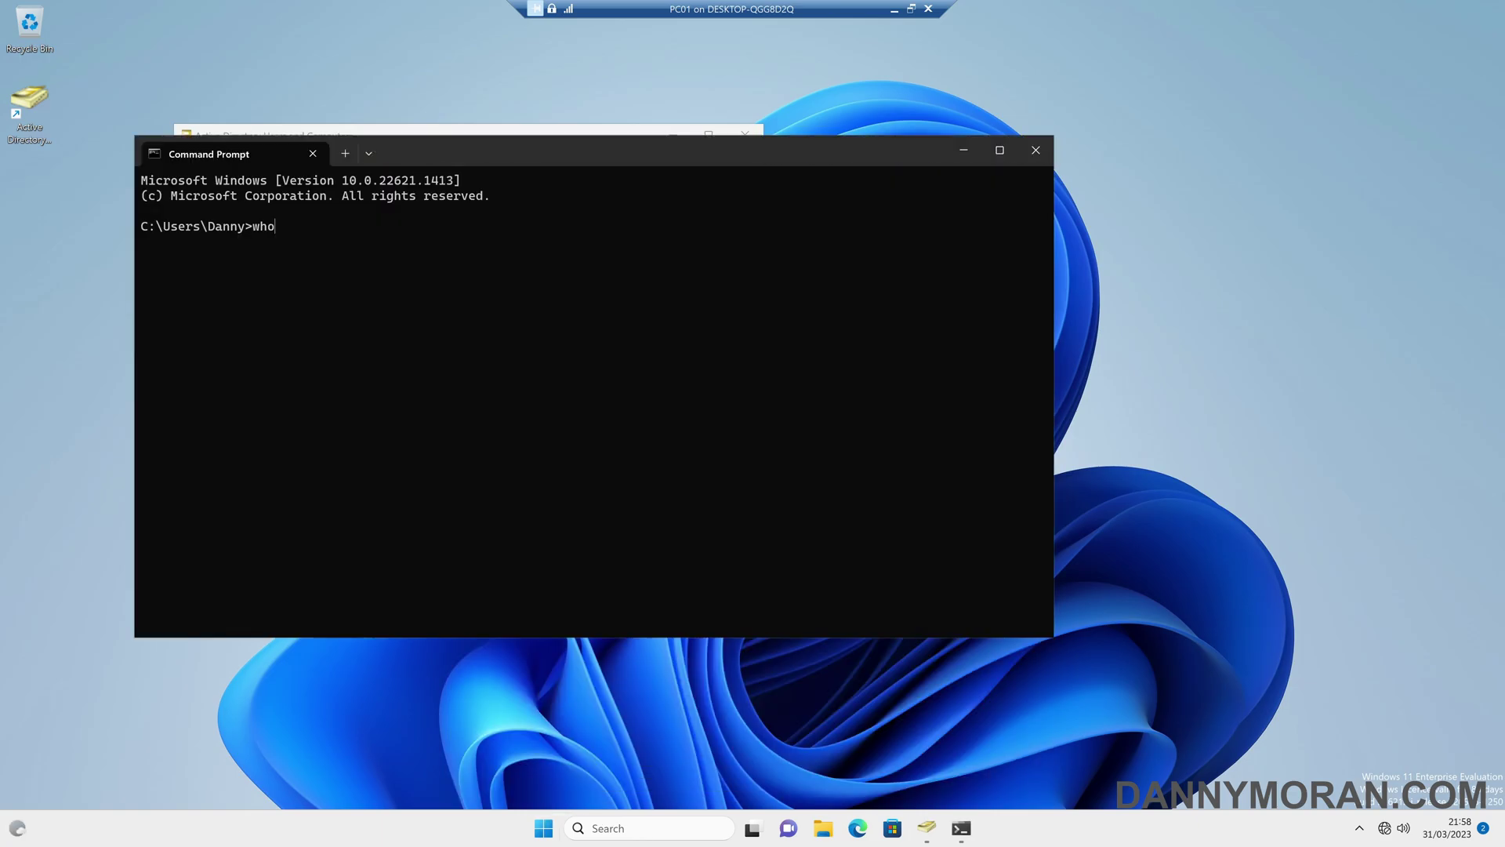
pyautogui.write('ami')
pyautogui.press('Return')
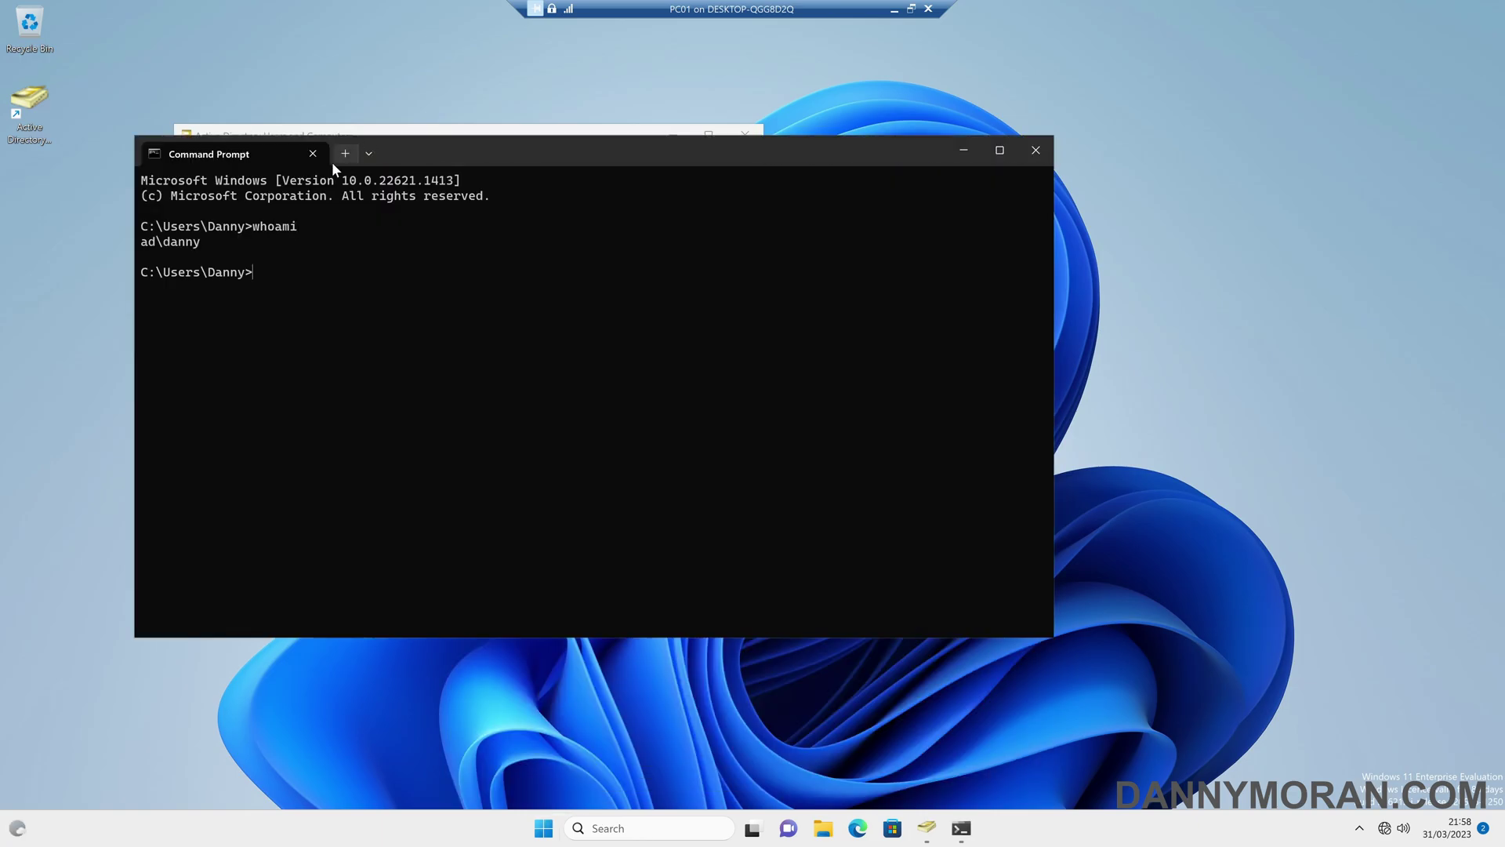
pyautogui.click(321, 158)
# - Review the signed-in account's group memberships, then glance at User.Test's properties in Company Users
pyautogui.doubleClick(374, 236)
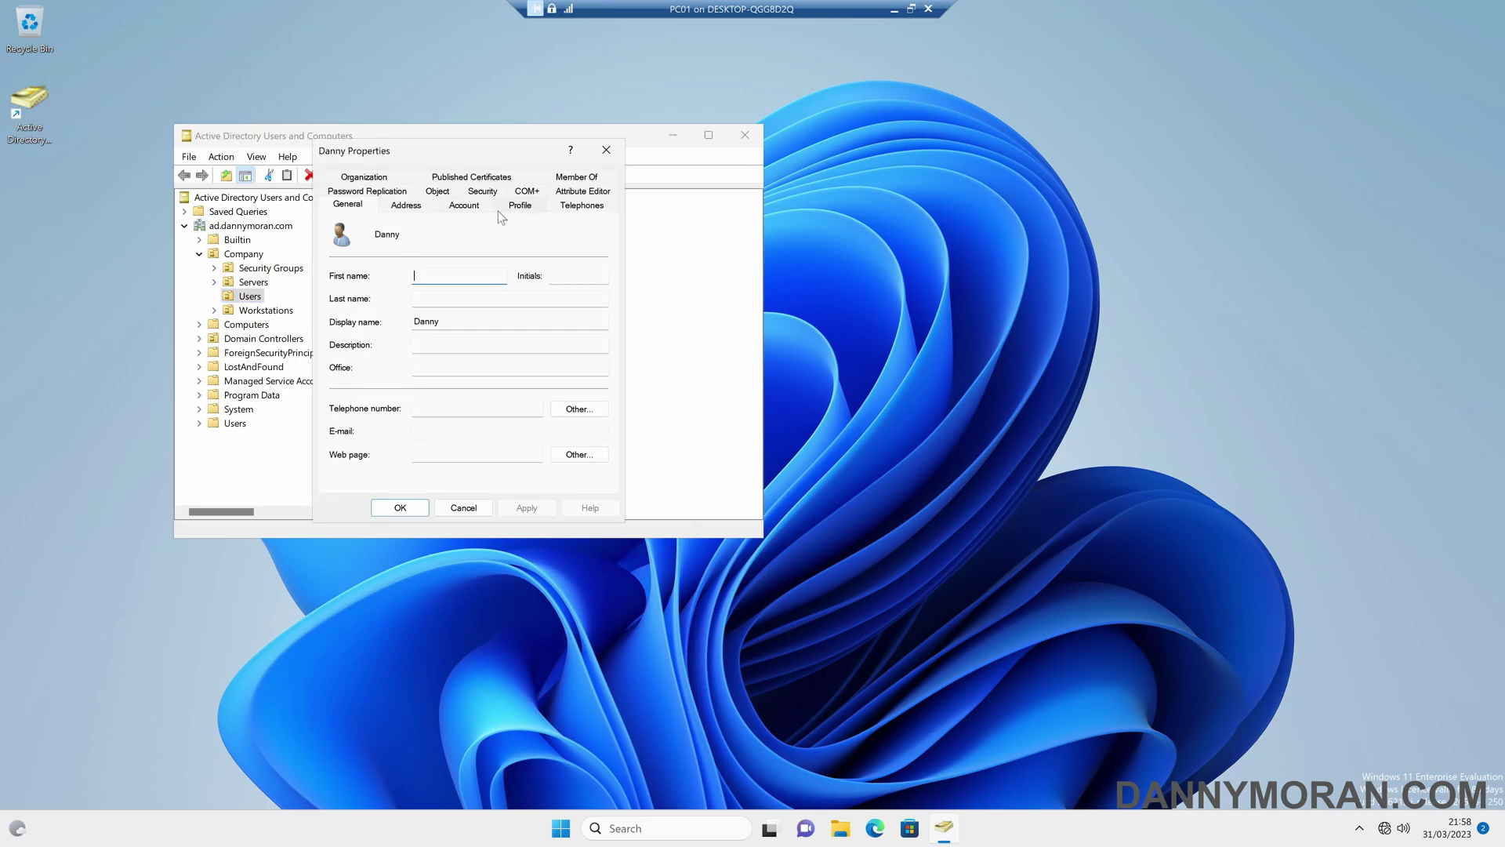
pyautogui.click(596, 177)
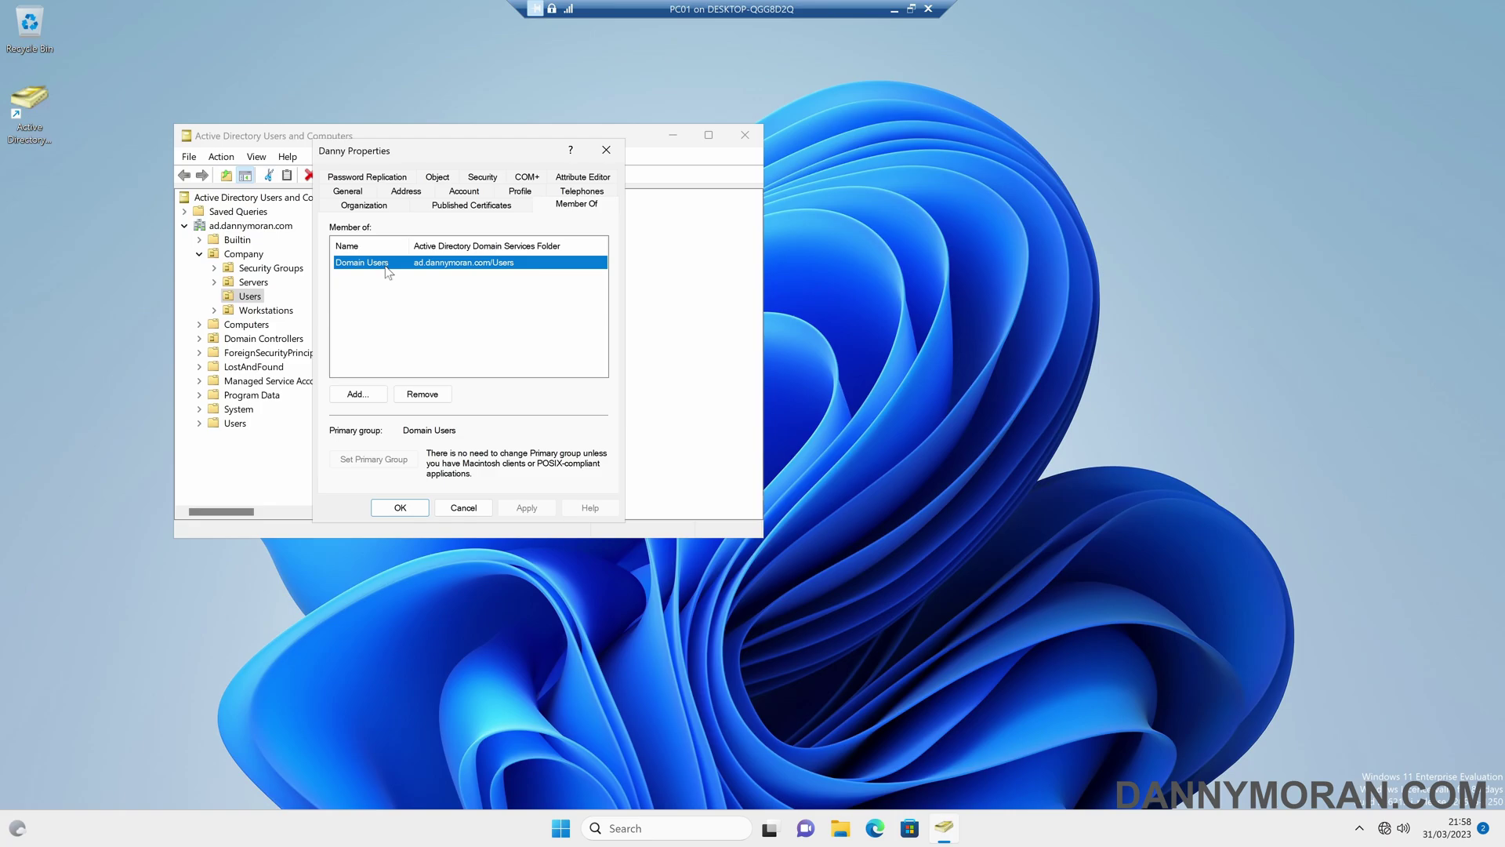
pyautogui.click(605, 151)
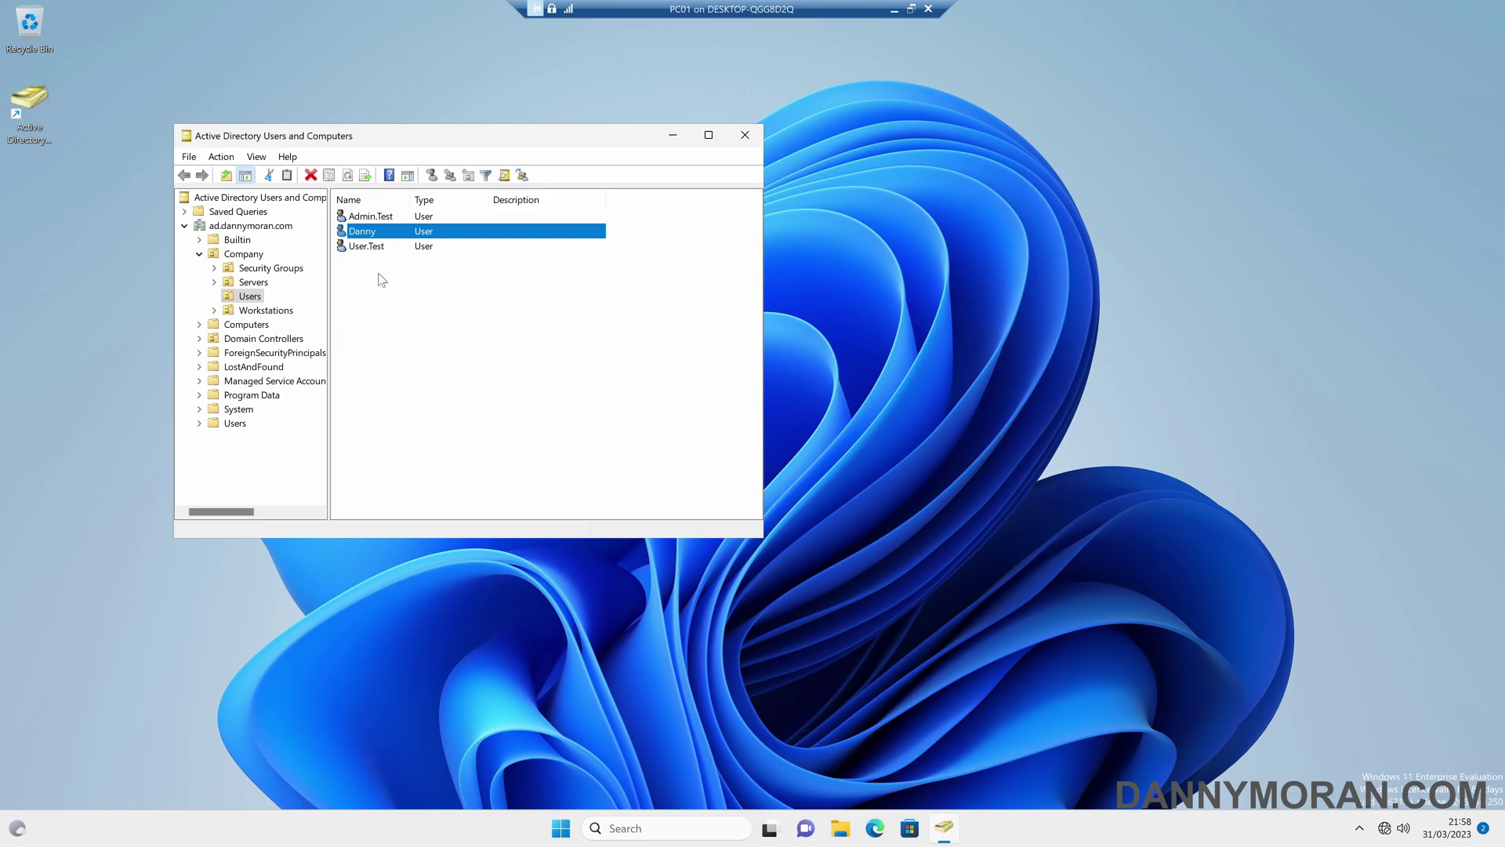
pyautogui.click(264, 338)
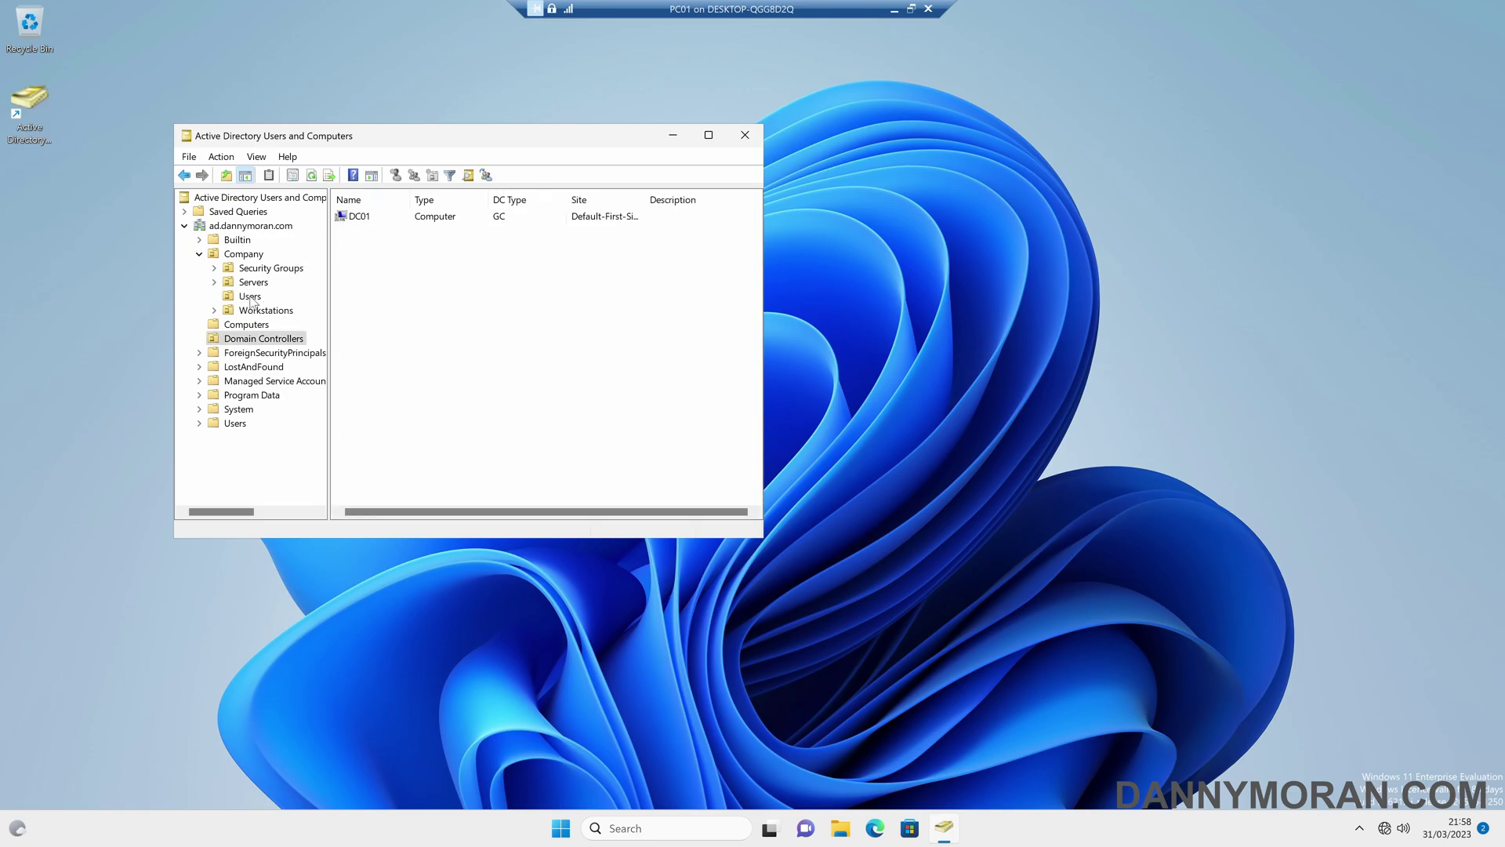
pyautogui.click(250, 296)
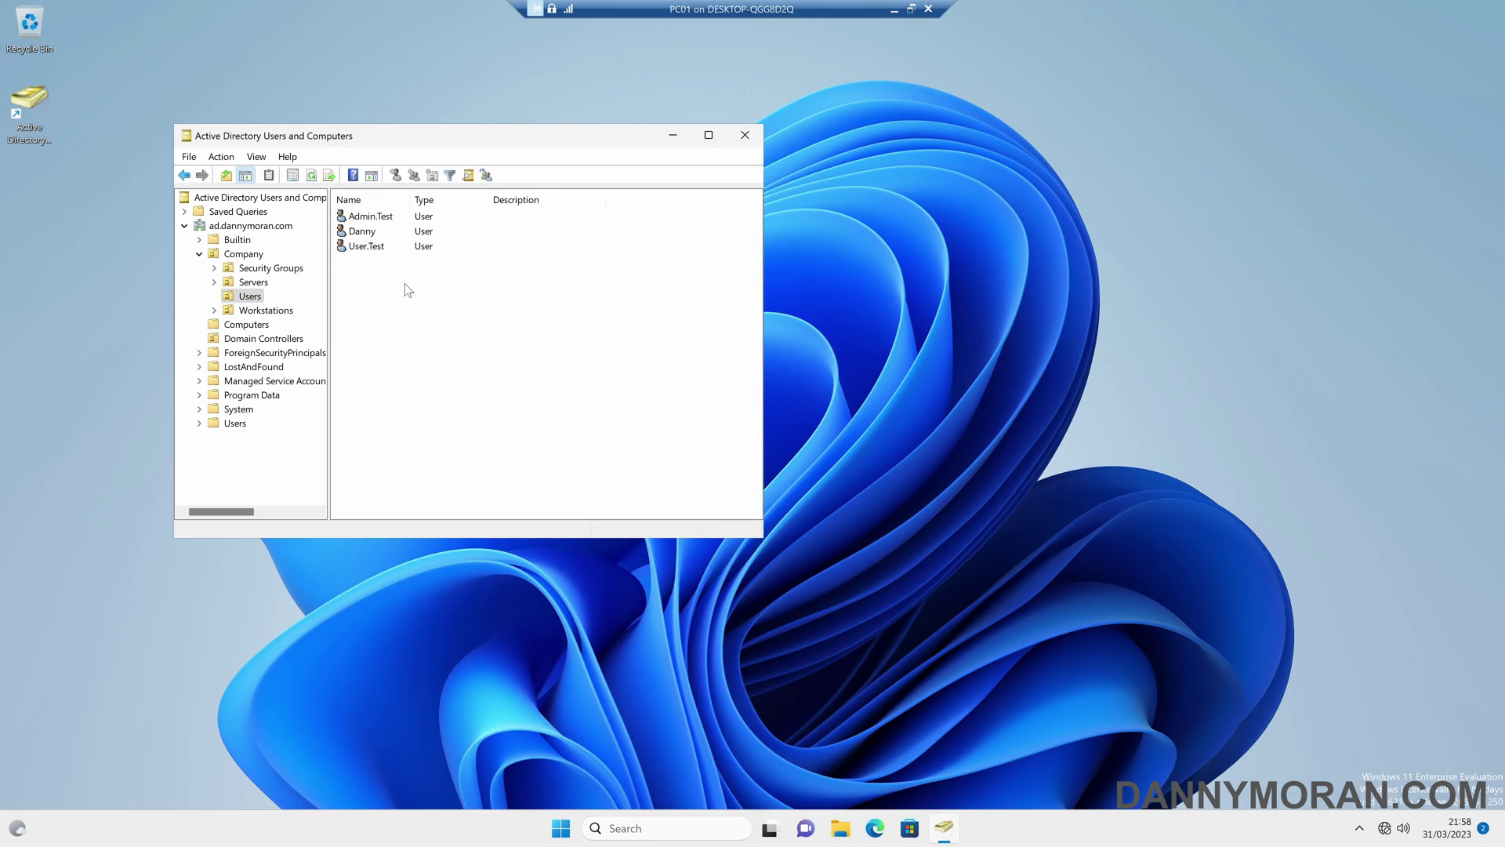
pyautogui.doubleClick(380, 250)
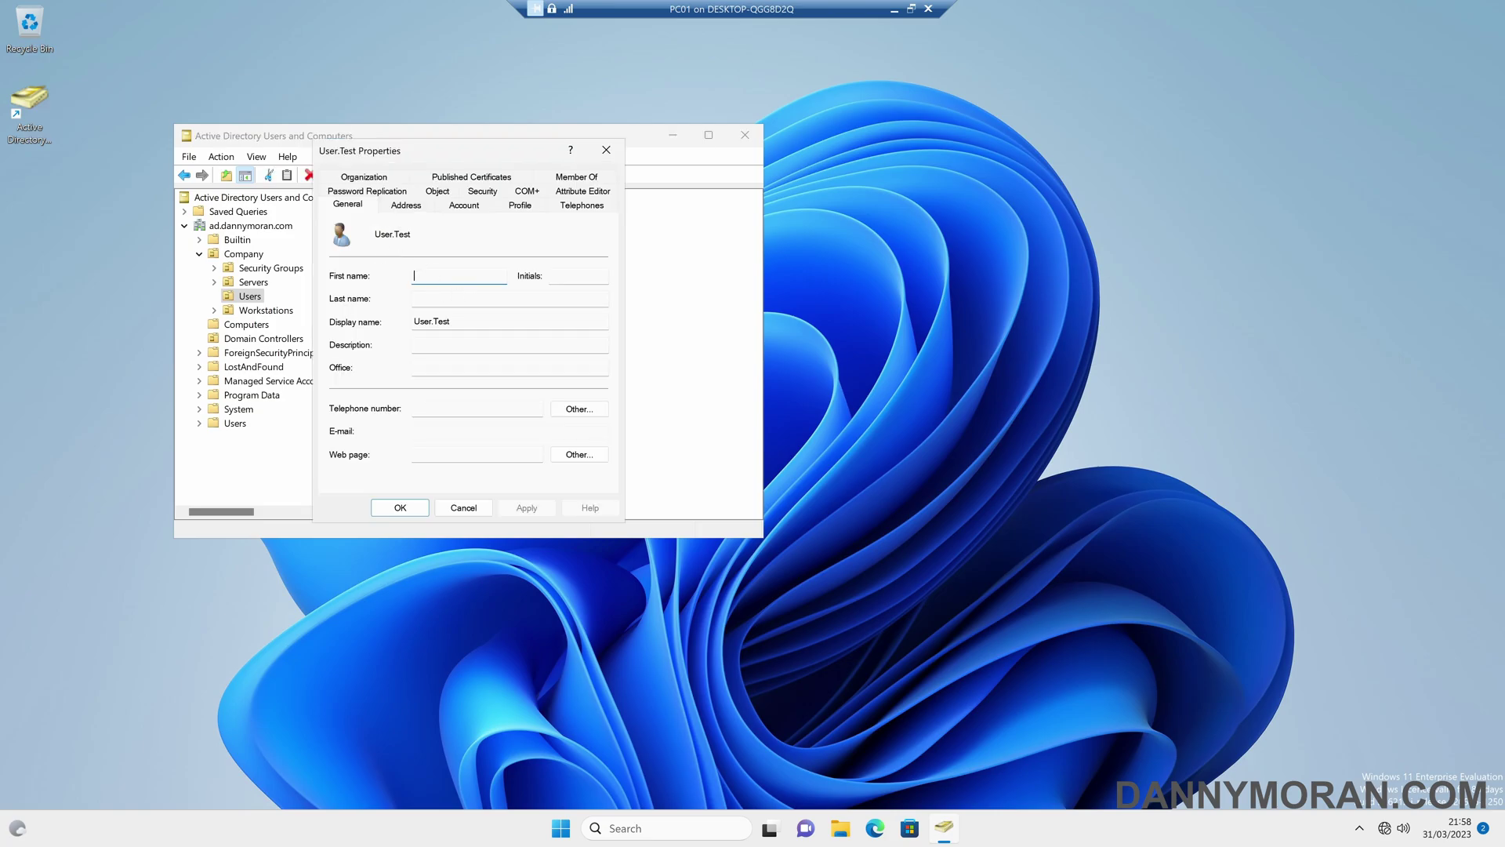
pyautogui.click(455, 298)
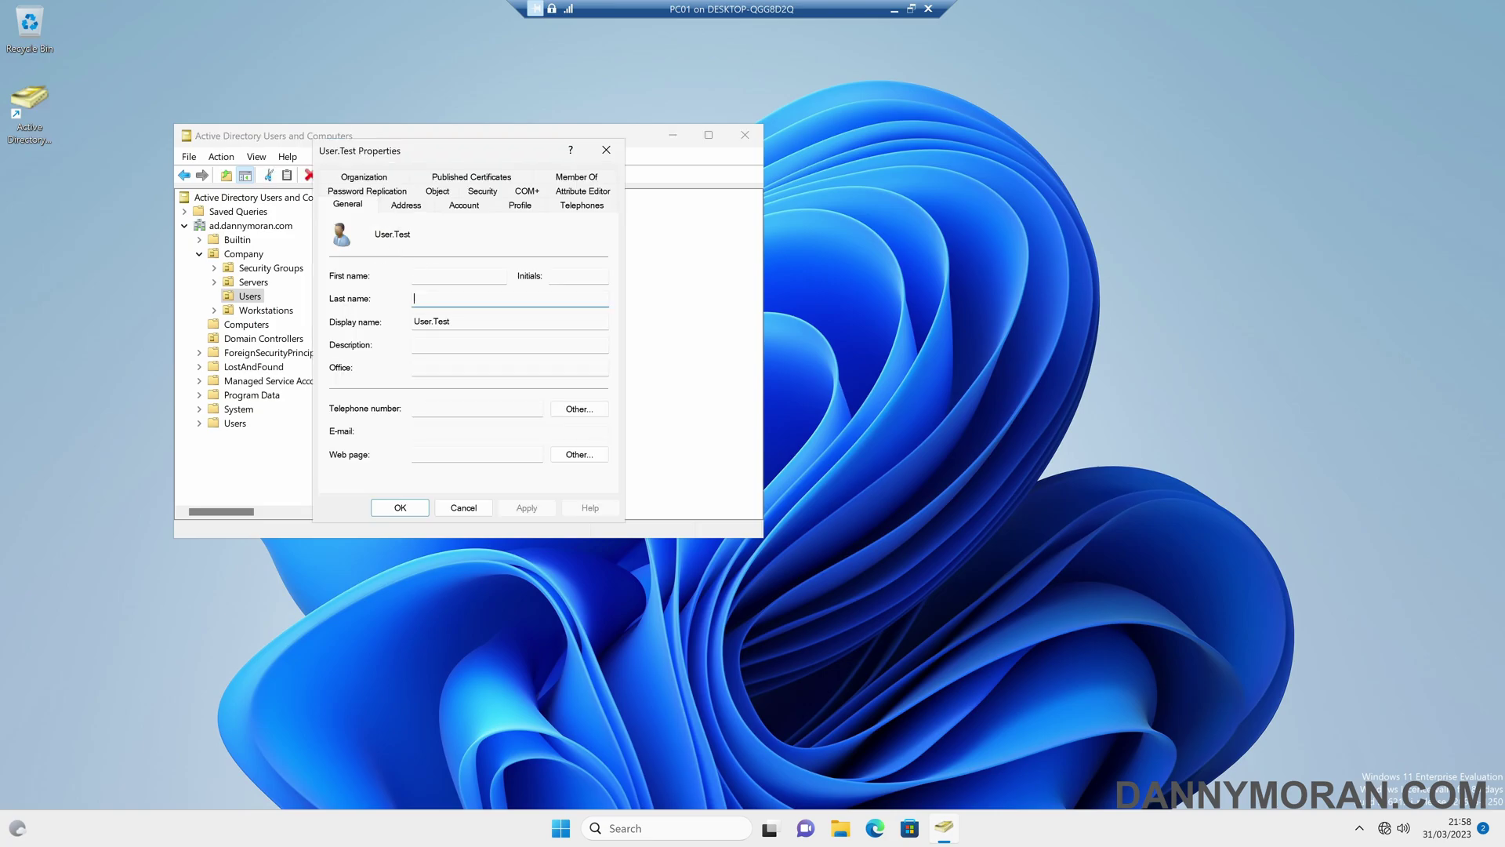
pyautogui.click(606, 148)
# - Try adding User.Test to Administrators ('ad' resolved), then dismiss the no-permission error and close
pyautogui.doubleClick(384, 249)
pyautogui.click(576, 176)
pyautogui.click(357, 394)
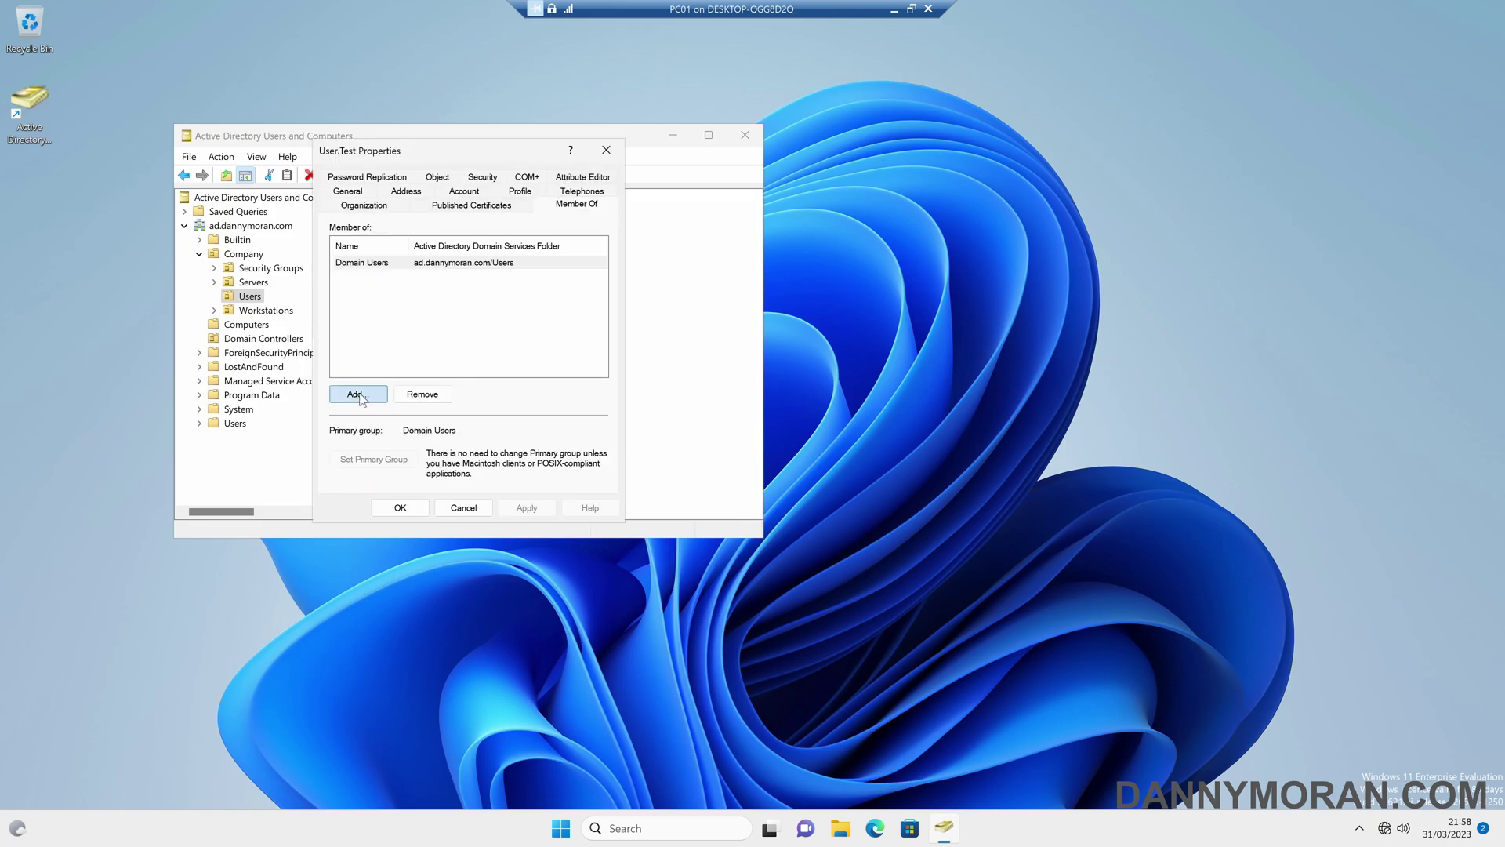
pyautogui.write('ad')
pyautogui.click(631, 293)
pyautogui.click(571, 343)
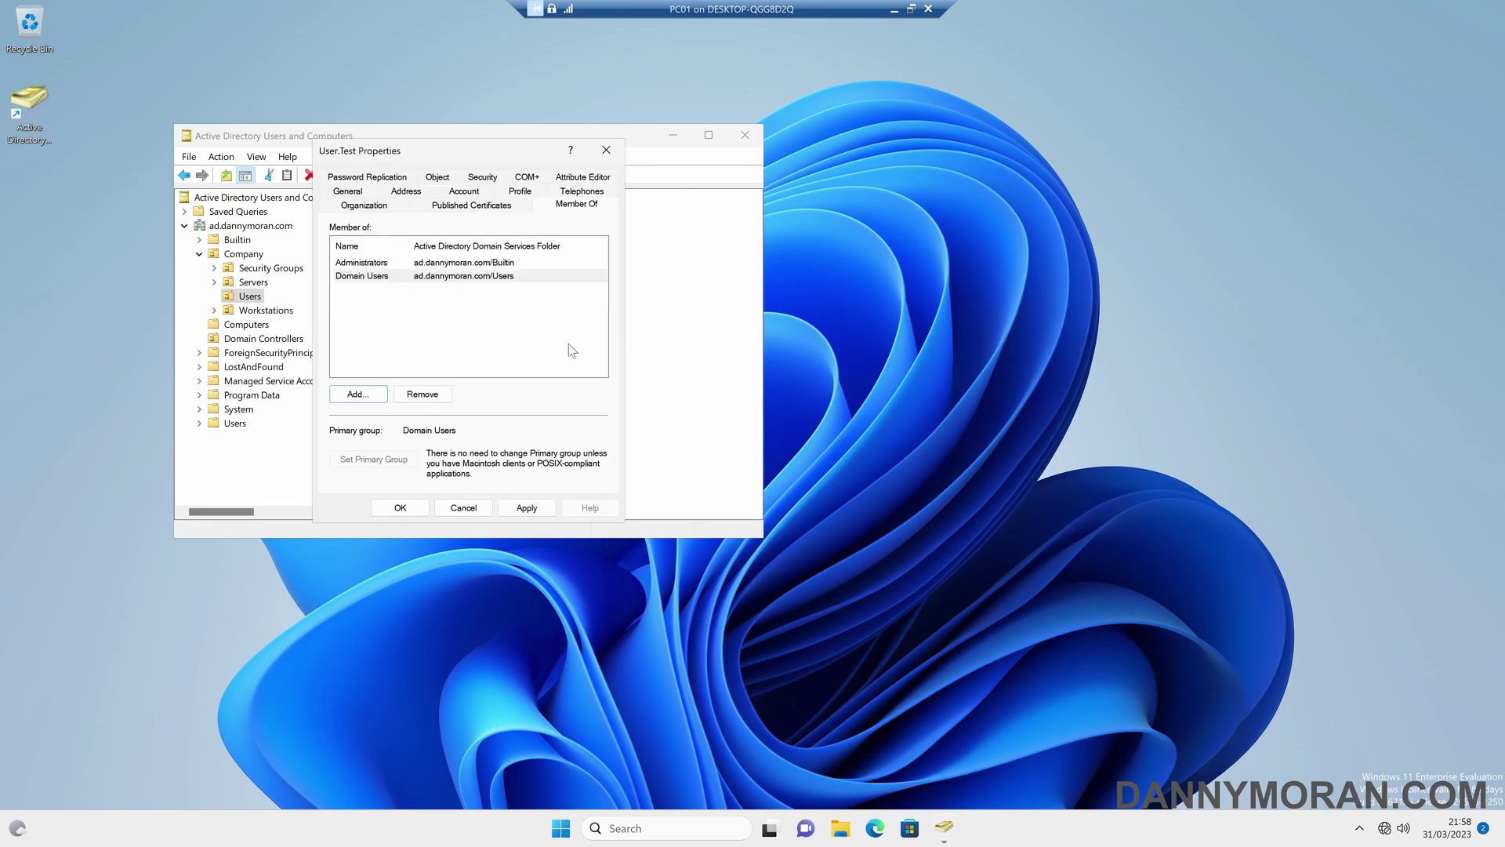
pyautogui.click(525, 509)
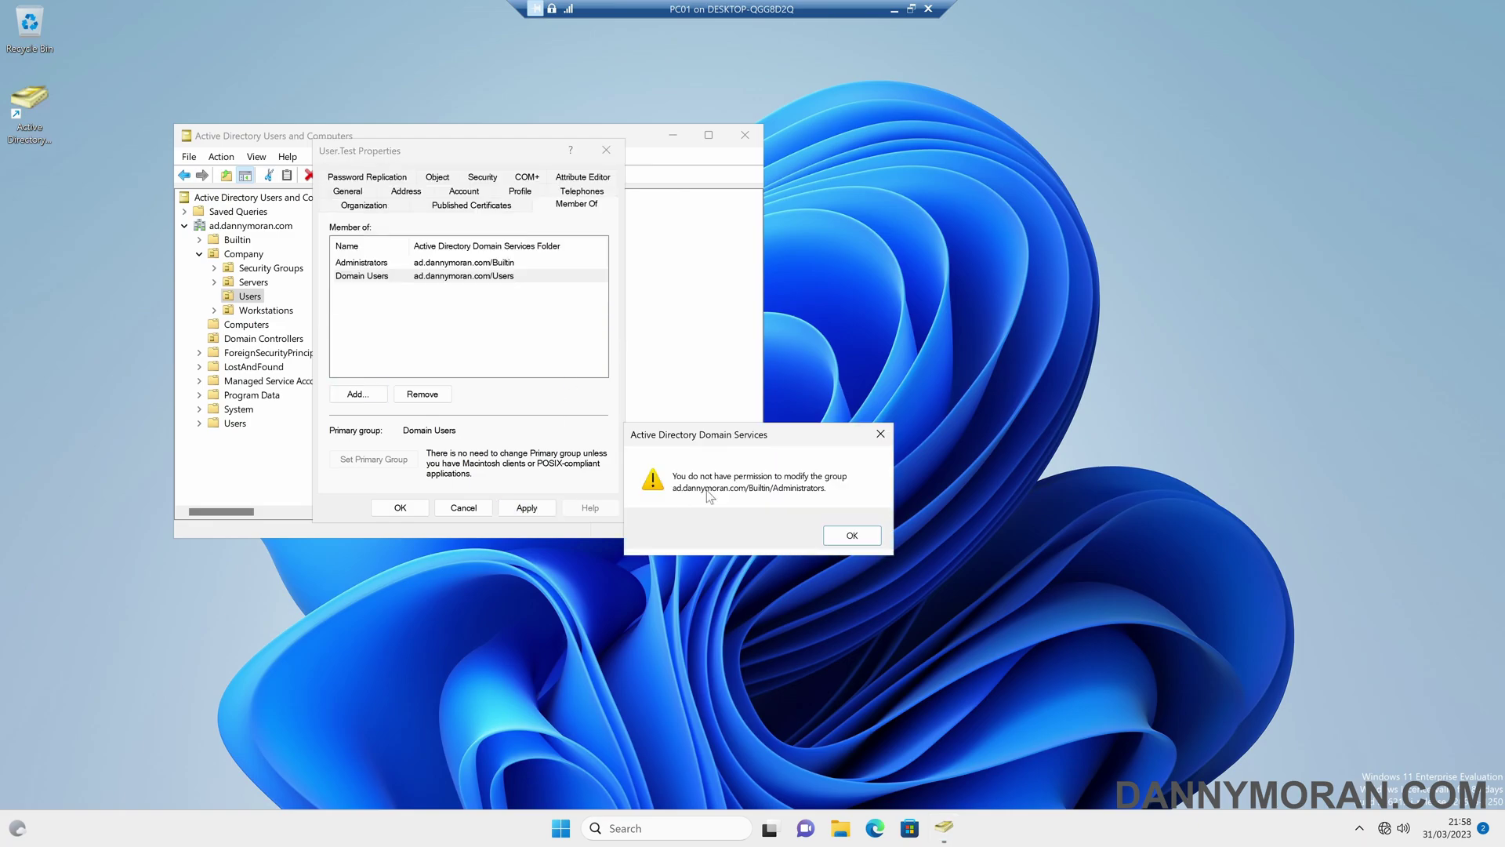
pyautogui.click(852, 535)
pyautogui.click(400, 507)
# - Attempt to reset User.Test's password to a new password, then dismiss the Access is denied error
pyautogui.rightClick(381, 246)
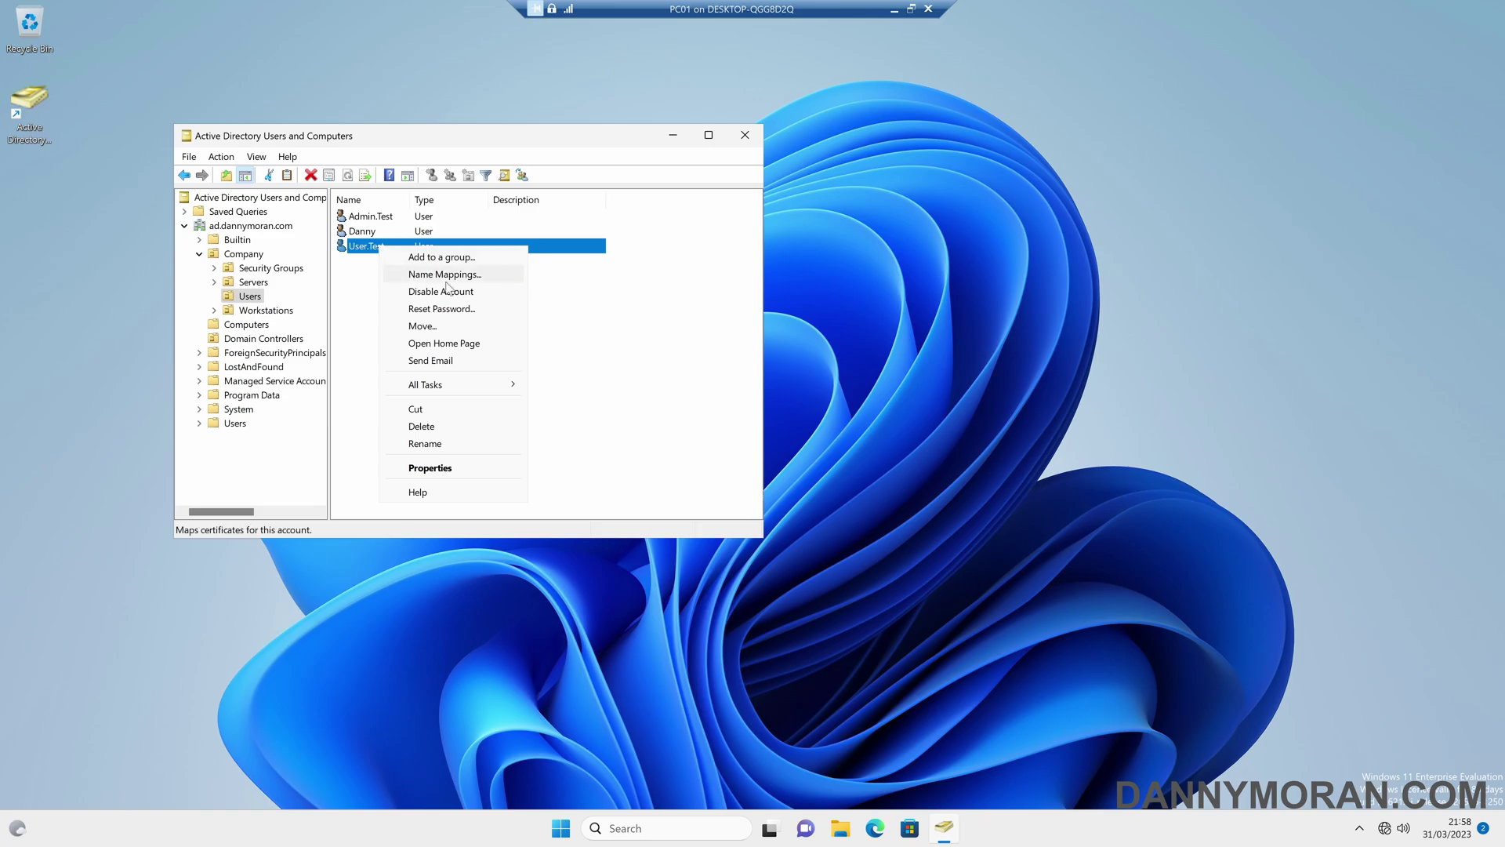
pyautogui.click(457, 308)
pyautogui.write('••••••••••')
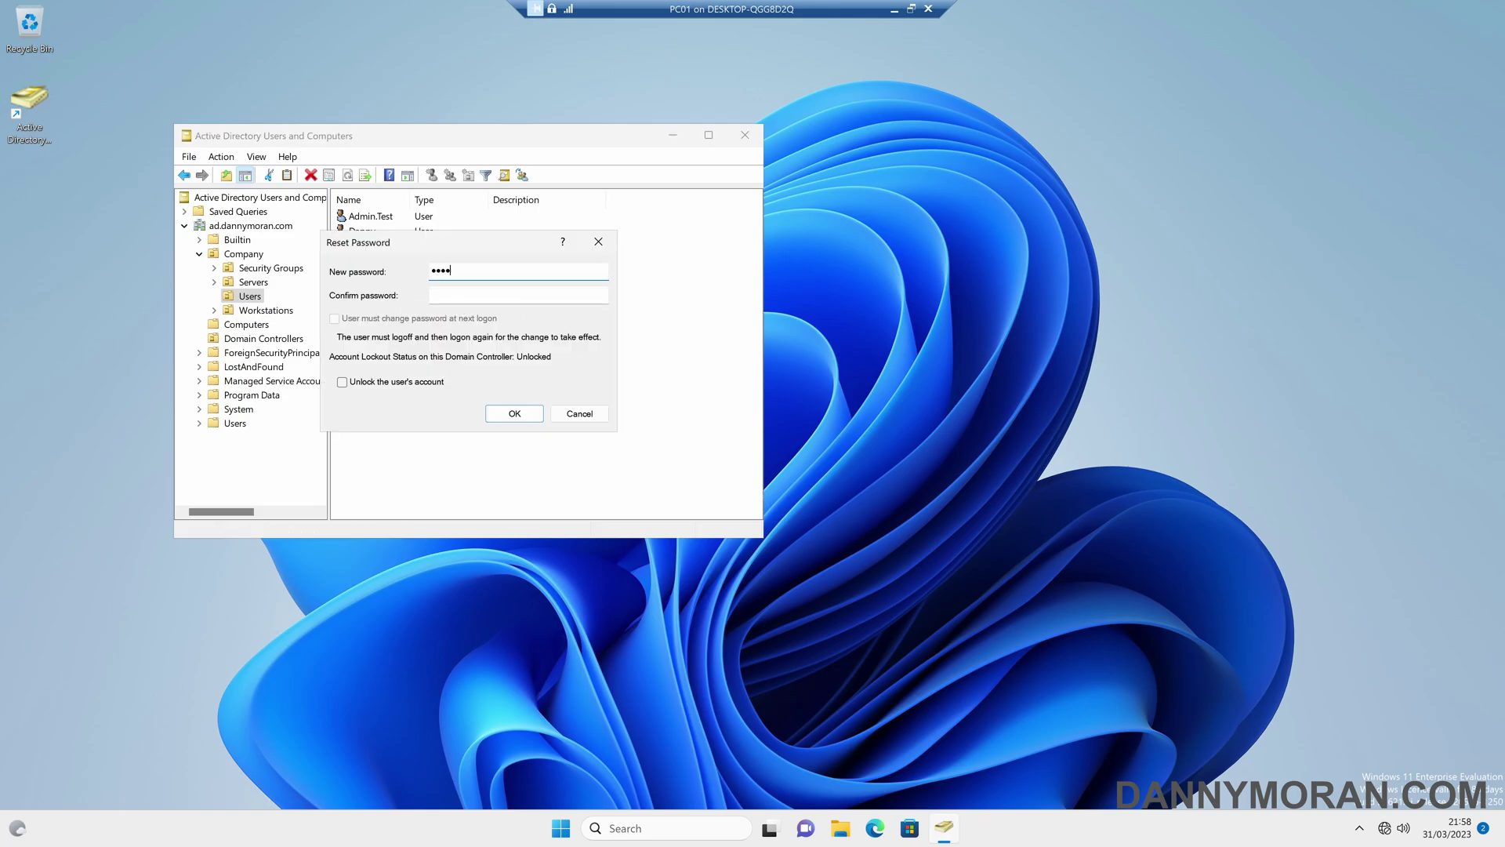
pyautogui.press('Tab')
pyautogui.write('•••••')
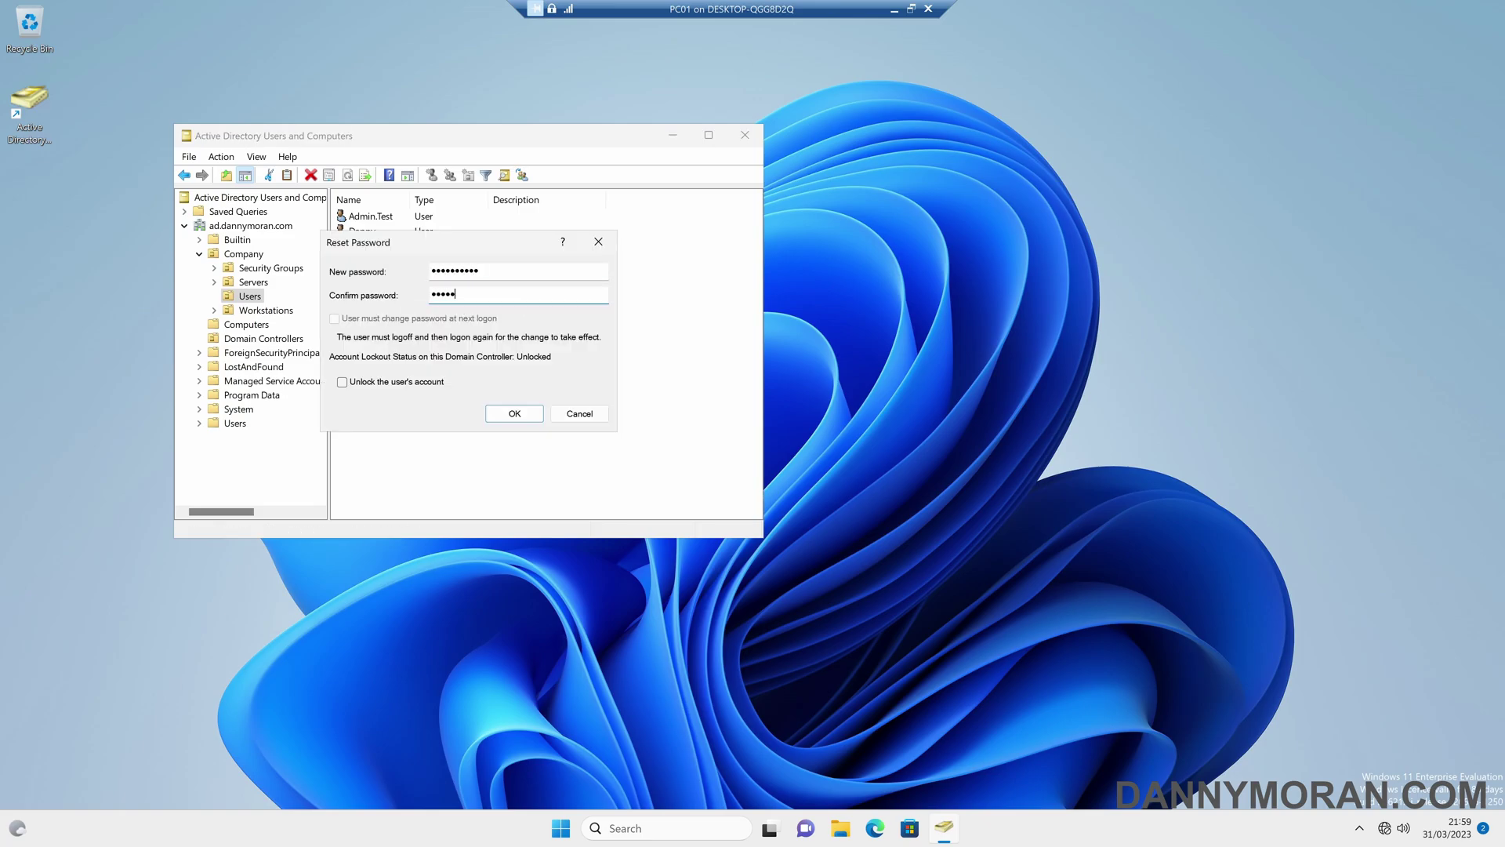
pyautogui.write('•••••')
pyautogui.press('Return')
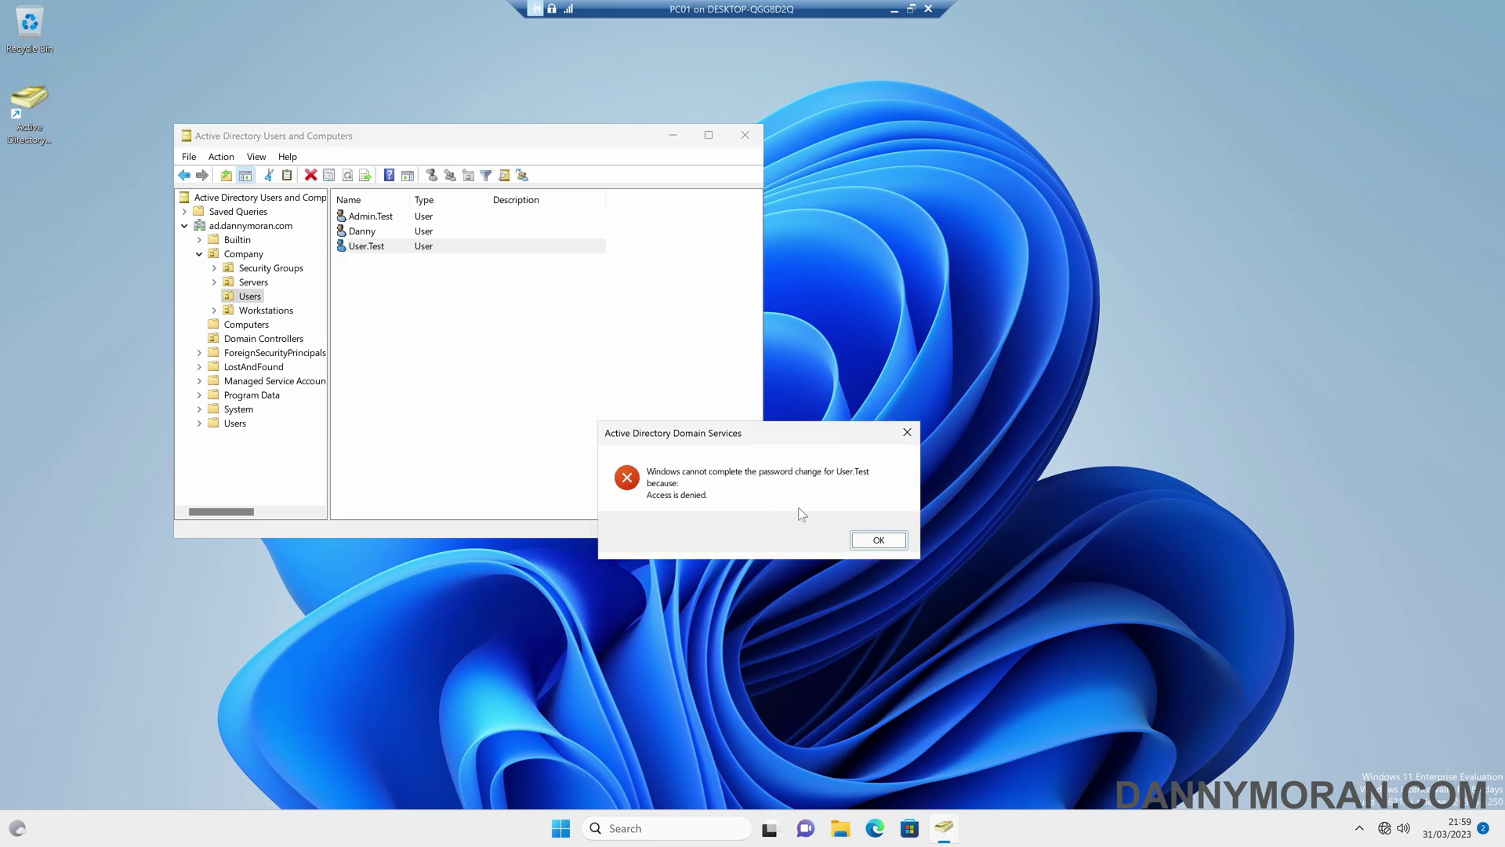
pyautogui.click(879, 541)
pyautogui.click(641, 456)
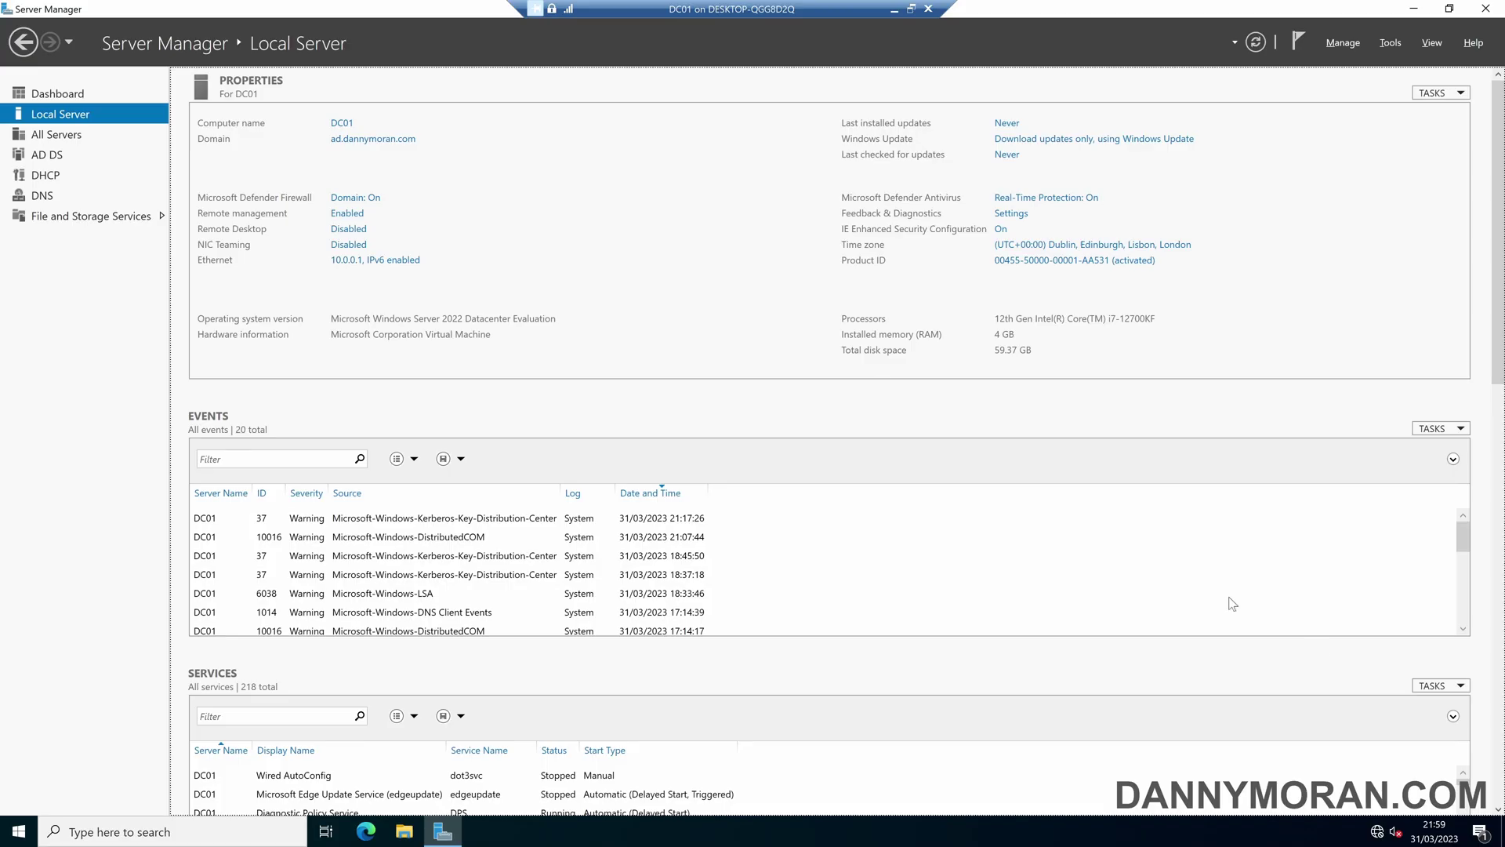
# - Launch Active Directory Users and Computers from Server Manager Tools and select Company's Security Groups OU
pyautogui.click(1360, 44)
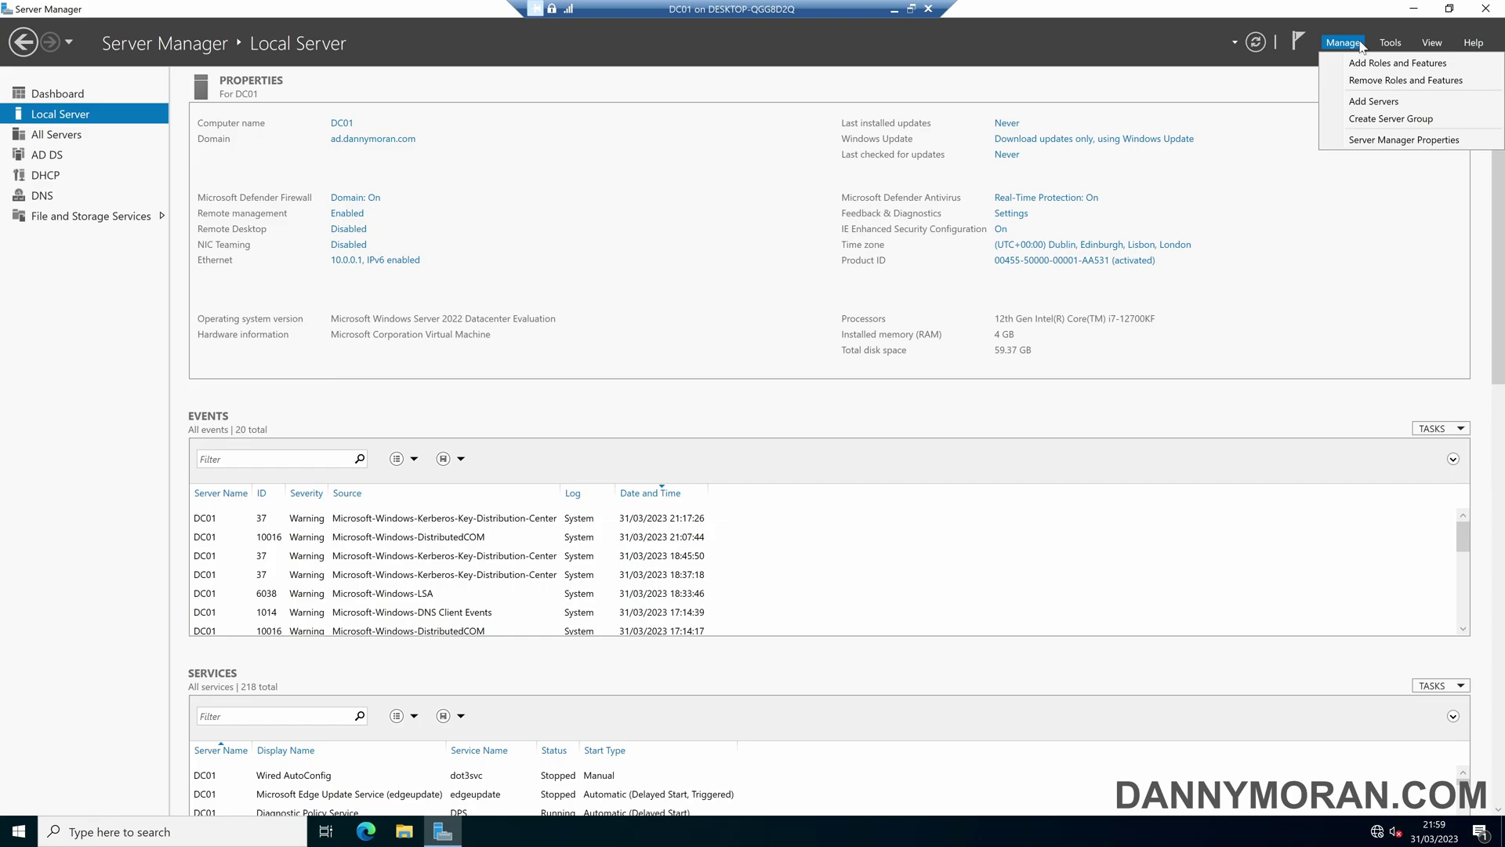
pyautogui.click(1390, 43)
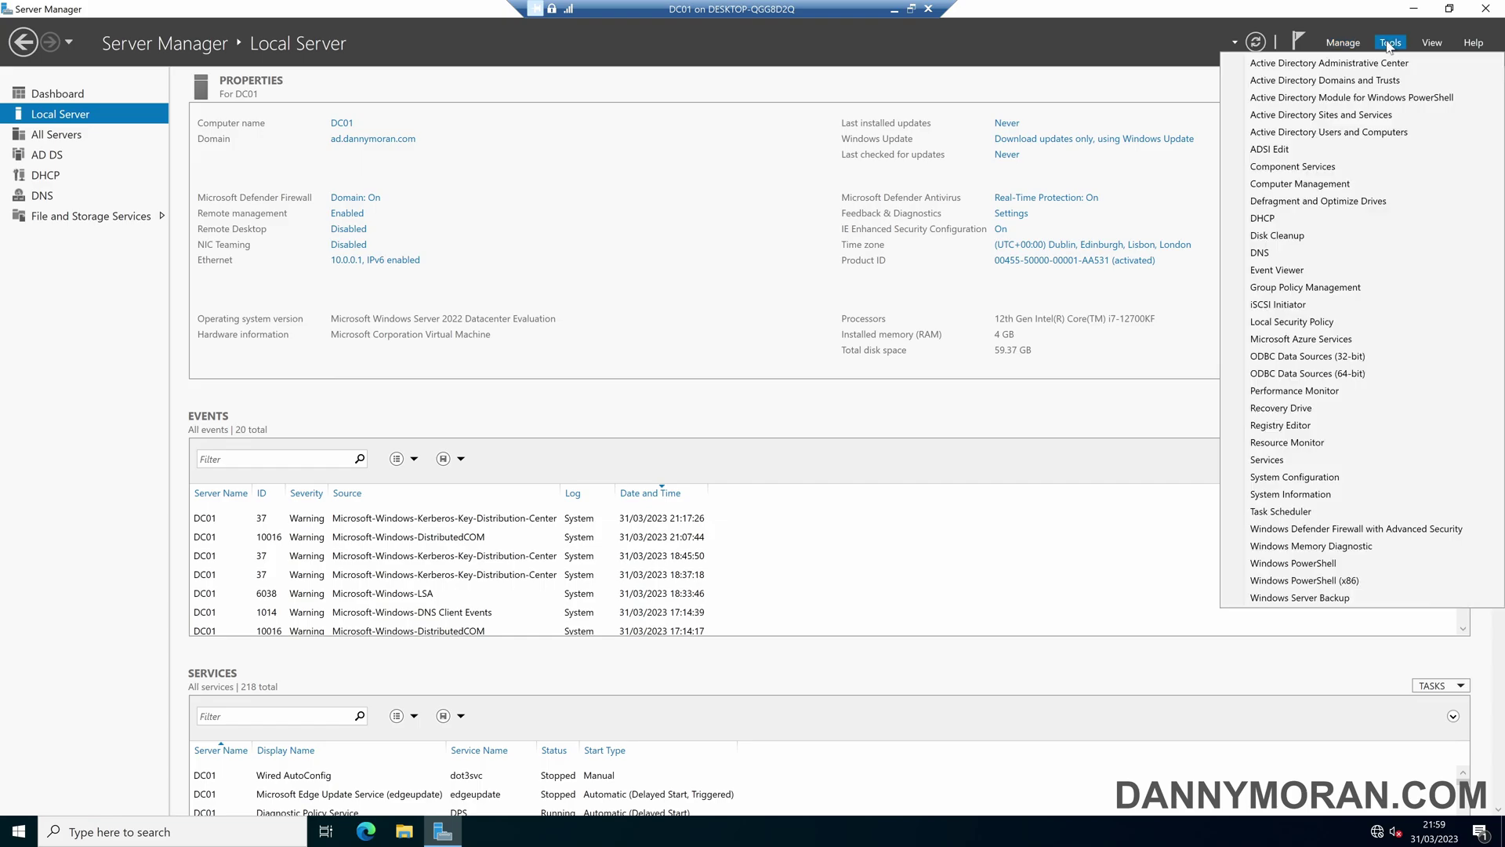
pyautogui.click(1364, 133)
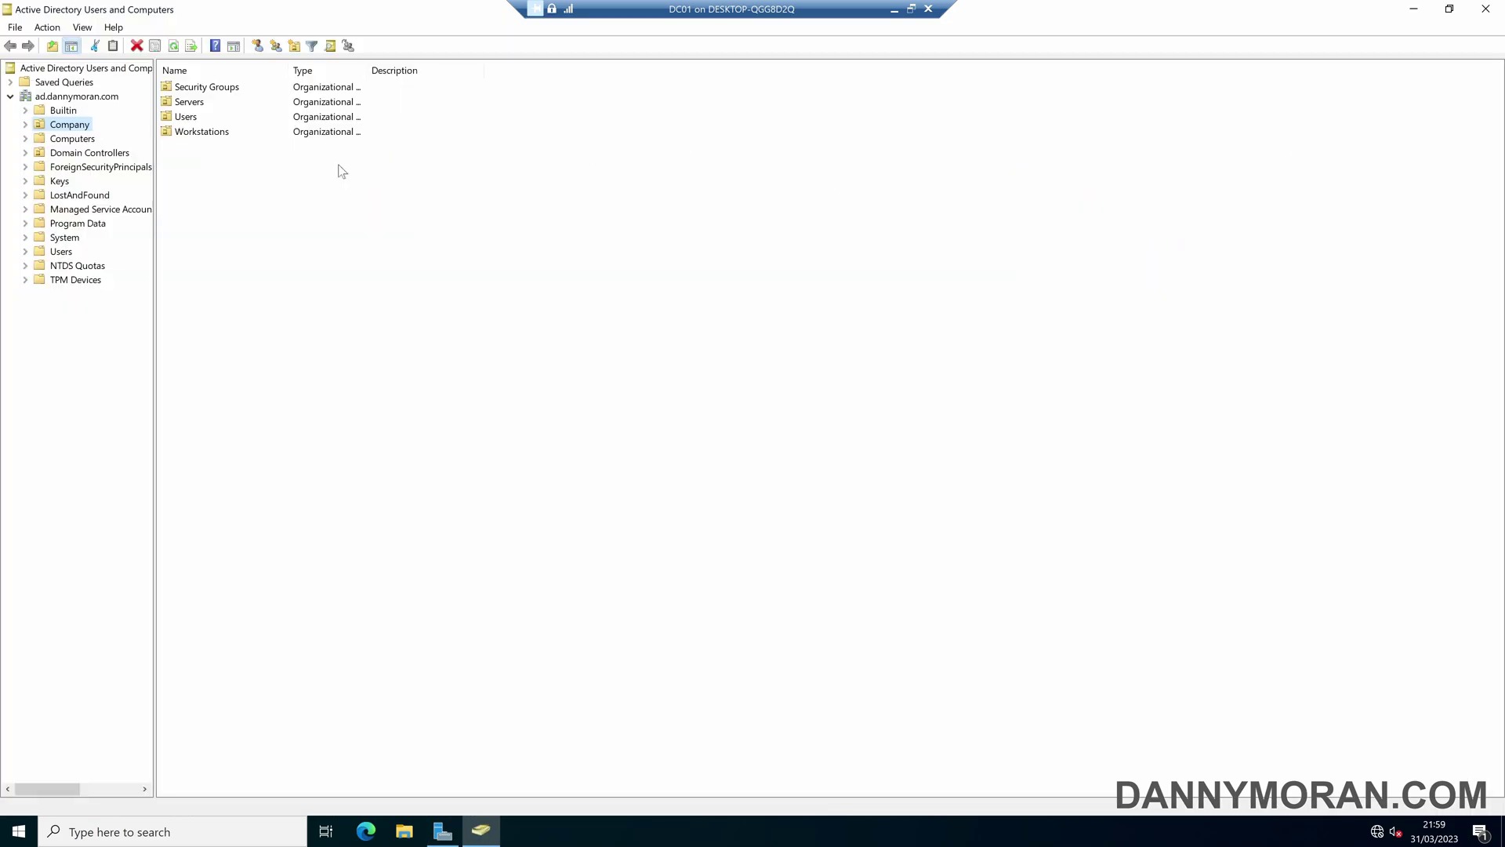
pyautogui.click(26, 126)
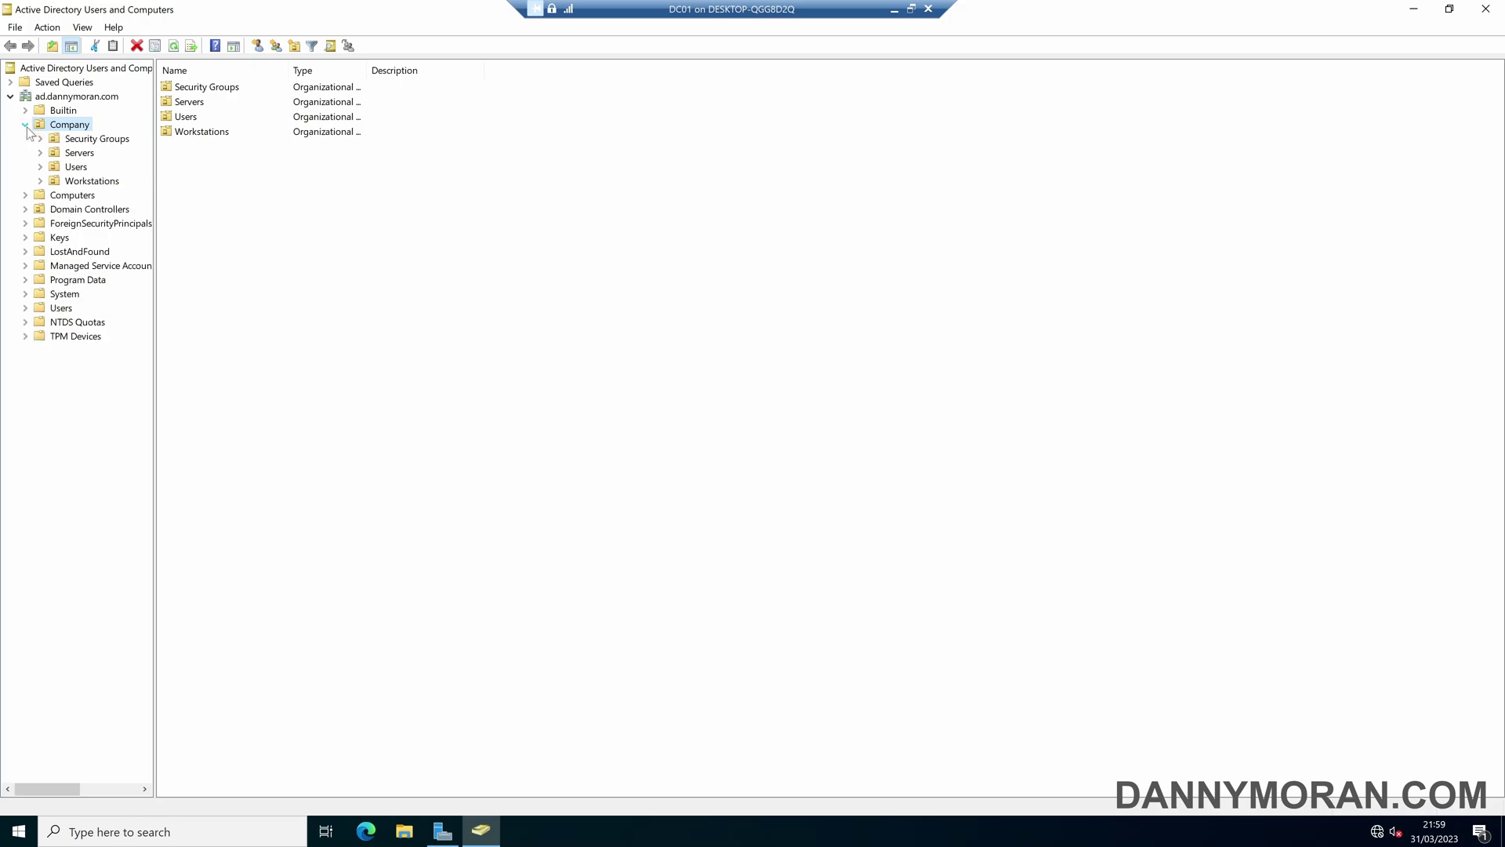
pyautogui.click(77, 141)
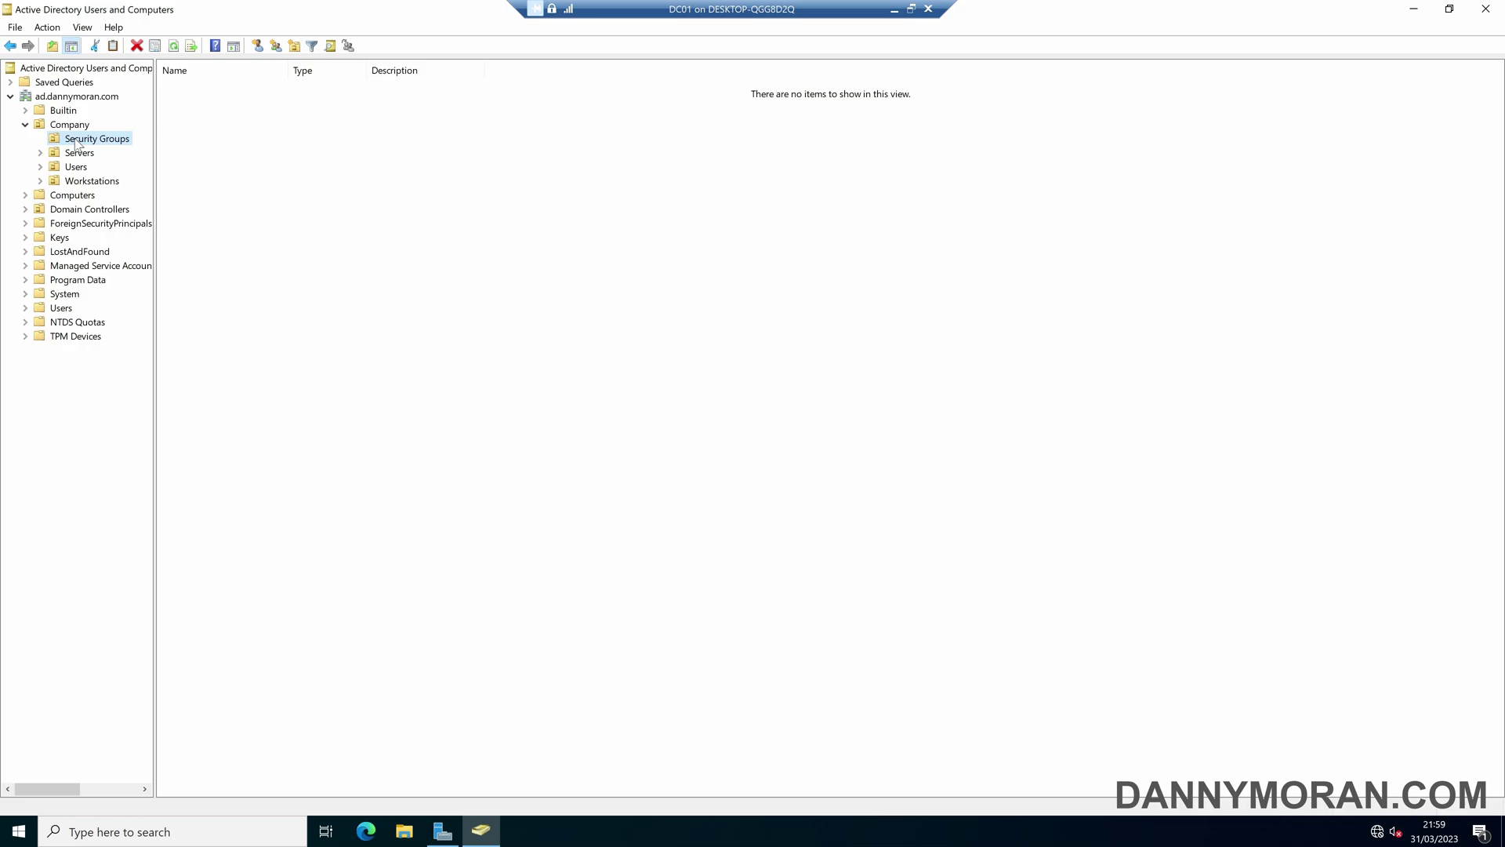
pyautogui.rightClick(77, 143)
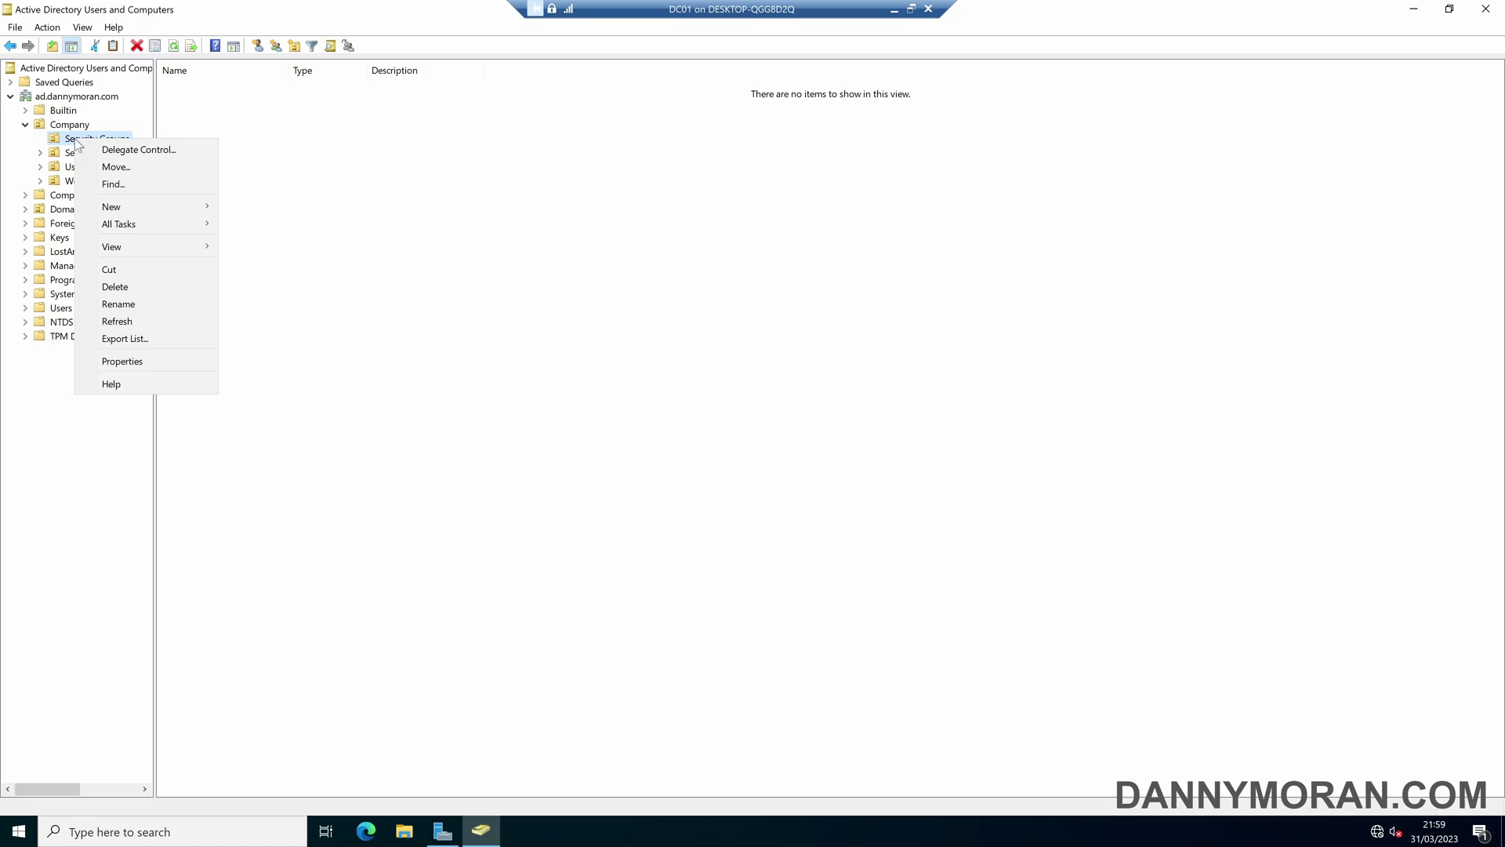
# - Create an organizational unit named AD-Permissions inside Security Groups
pyautogui.moveTo(134, 207)
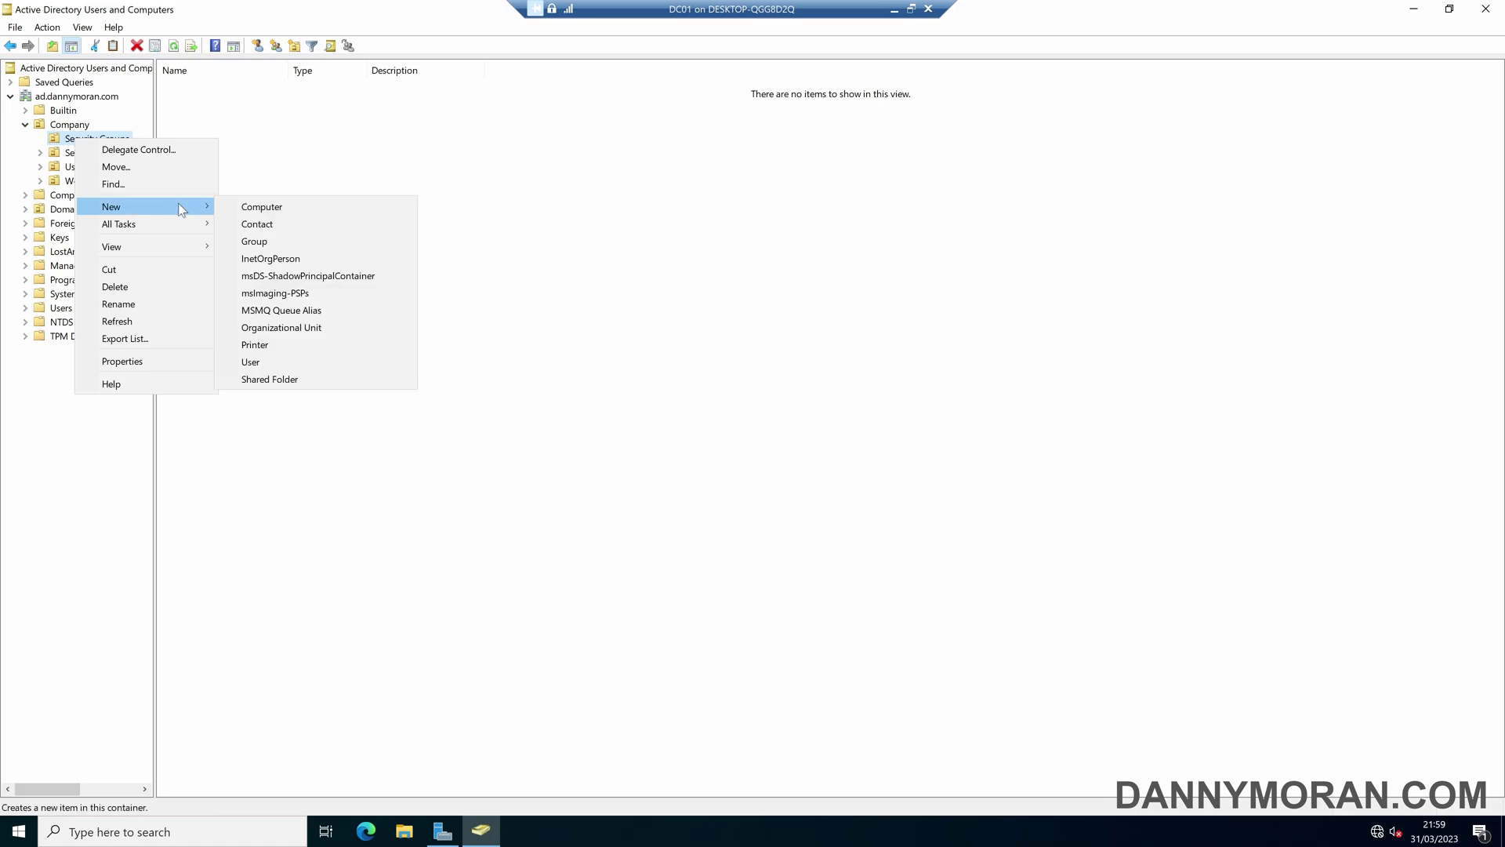
pyautogui.click(329, 326)
pyautogui.press('capslock')
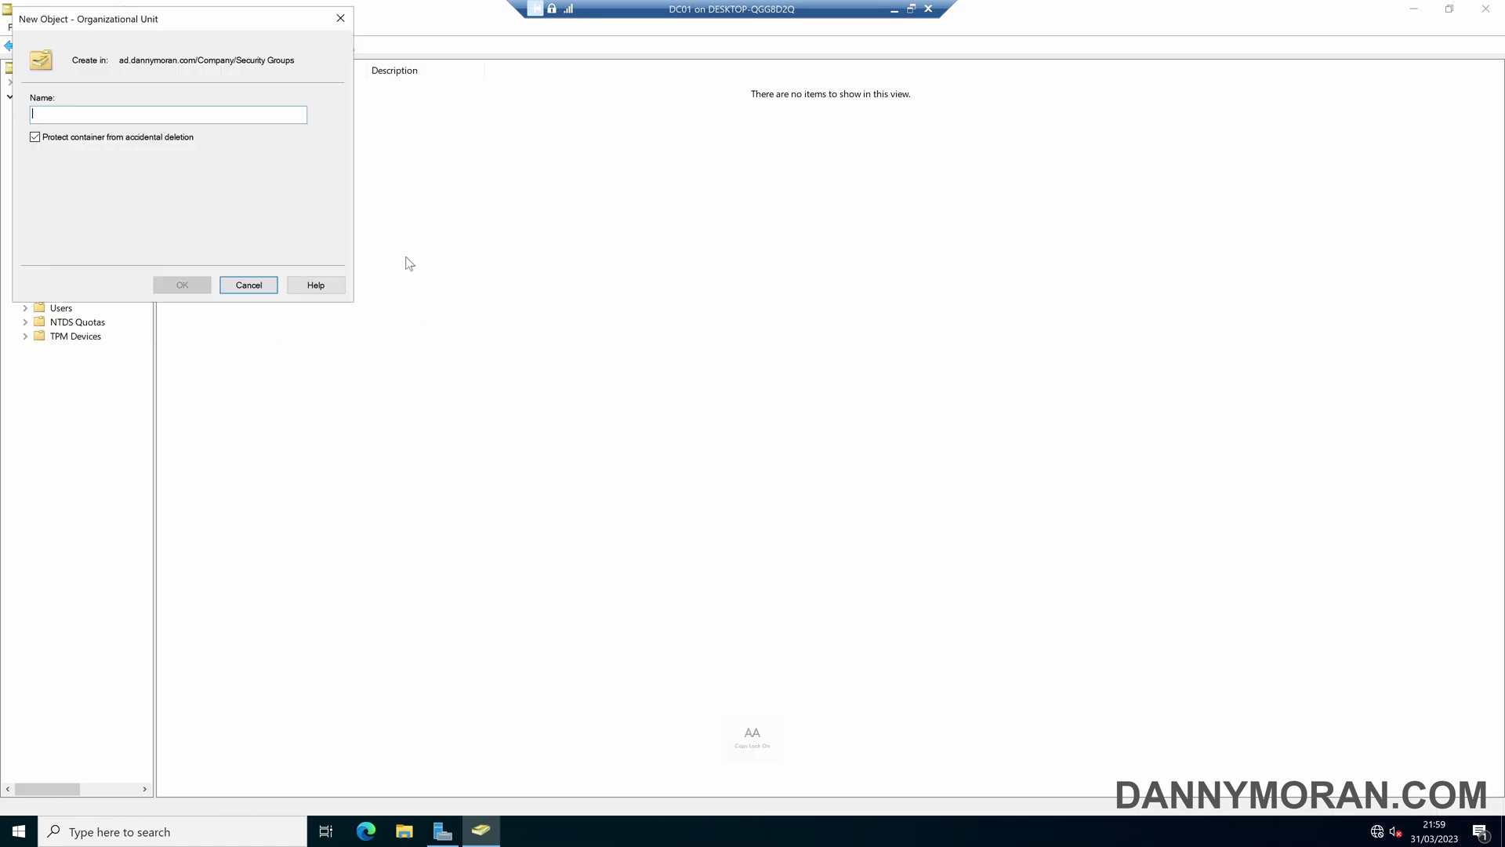
pyautogui.write('AD-Permissions')
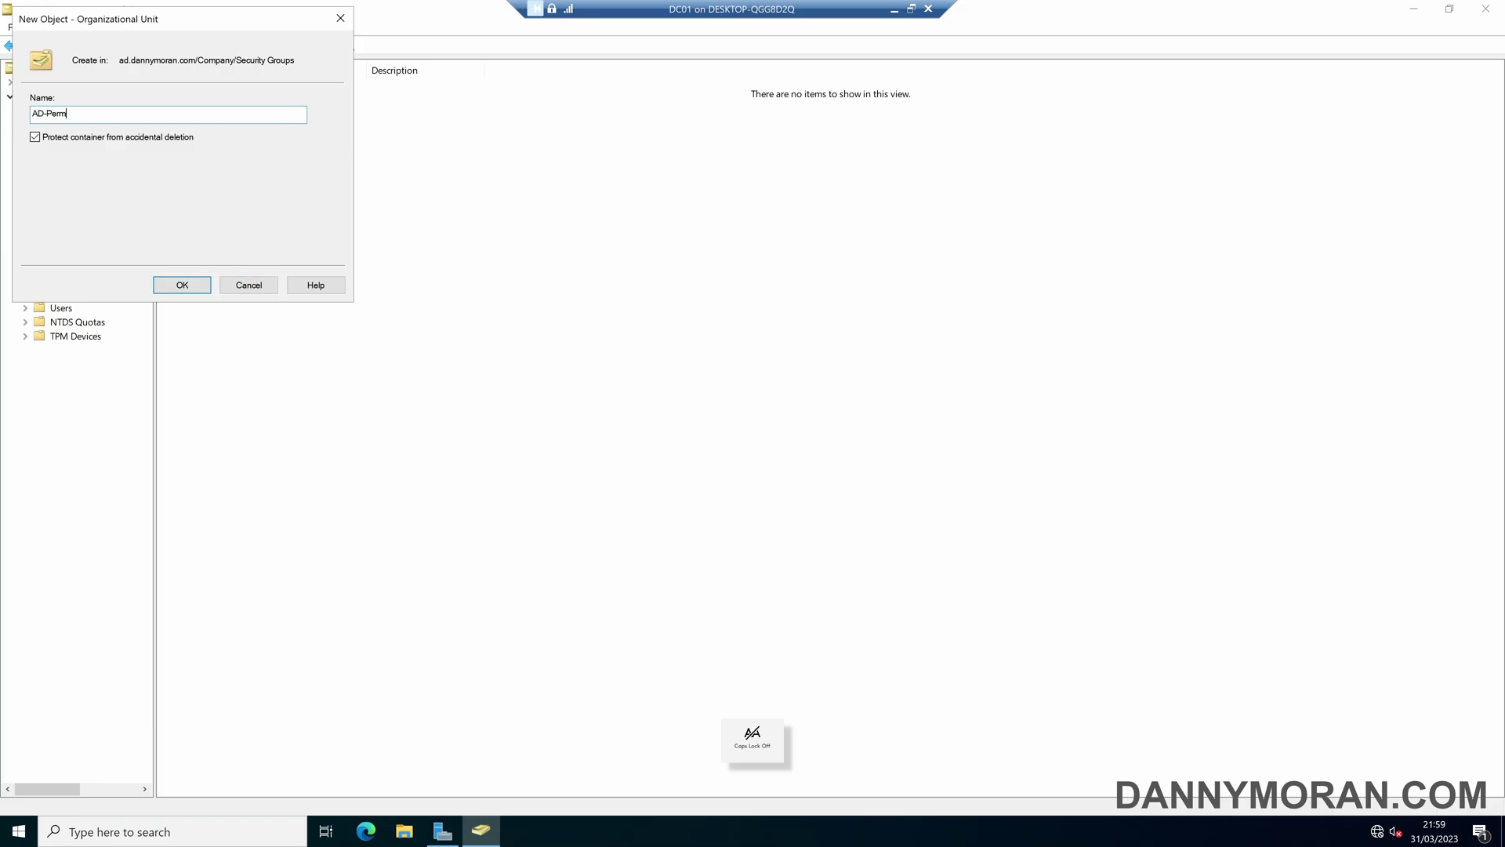
pyautogui.click(185, 283)
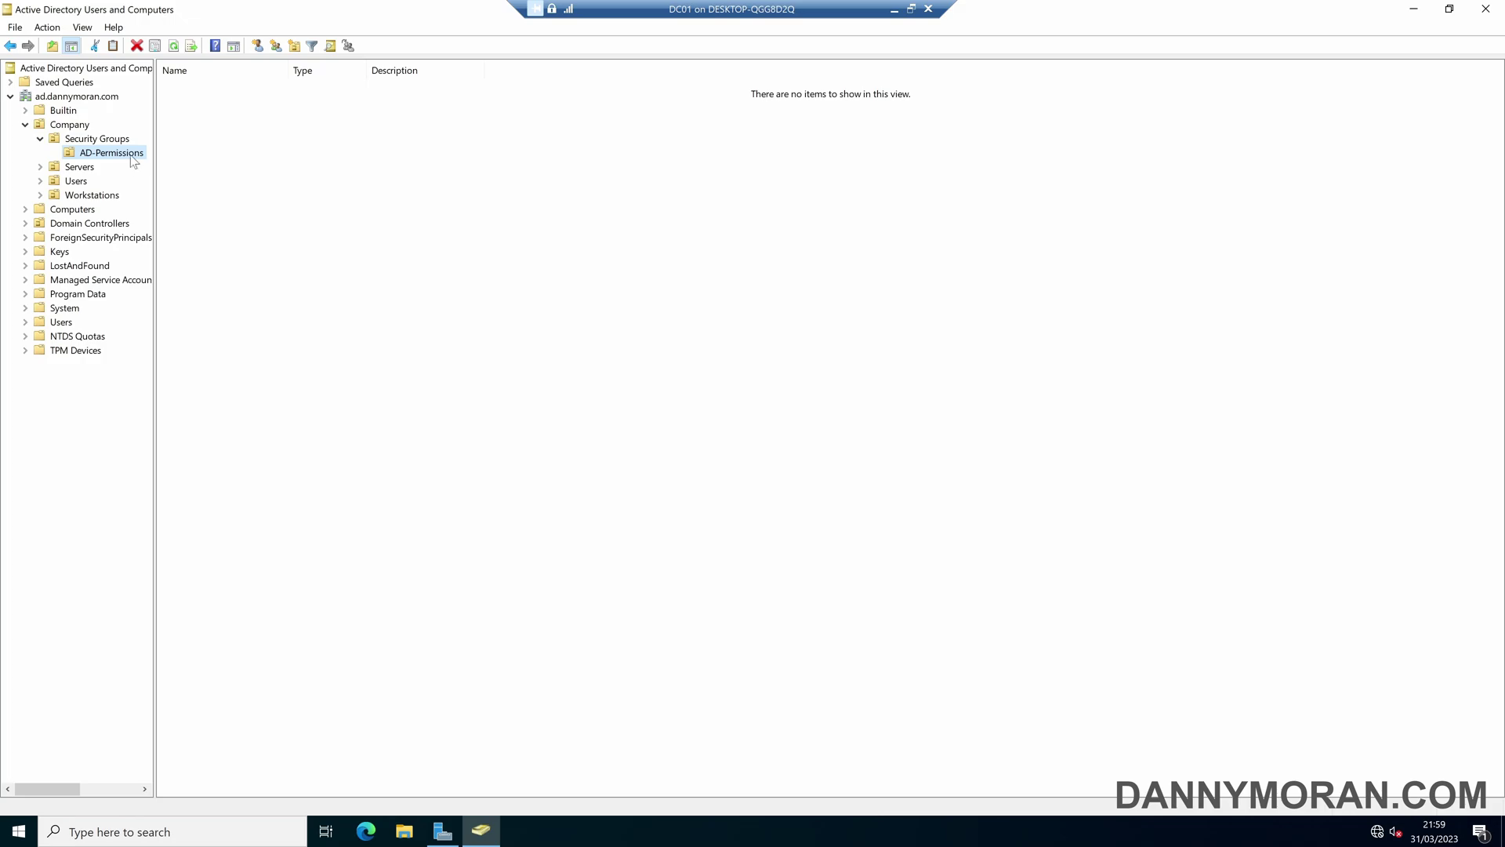
pyautogui.click(229, 153)
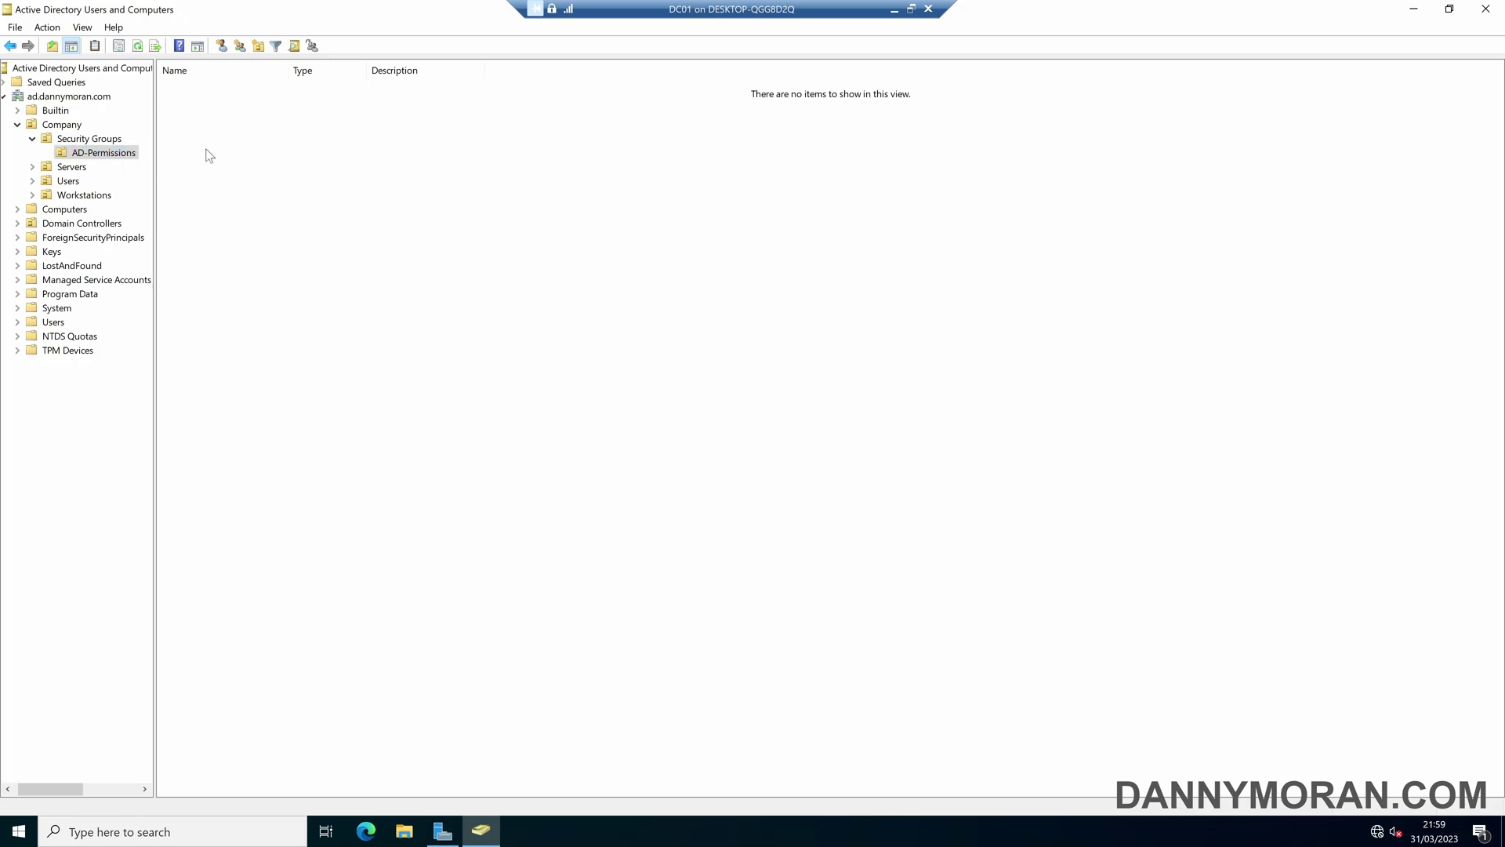
# - Create the group SG-AD-PWD-RESET inside the AD-Permissions OU
pyautogui.rightClick(211, 131)
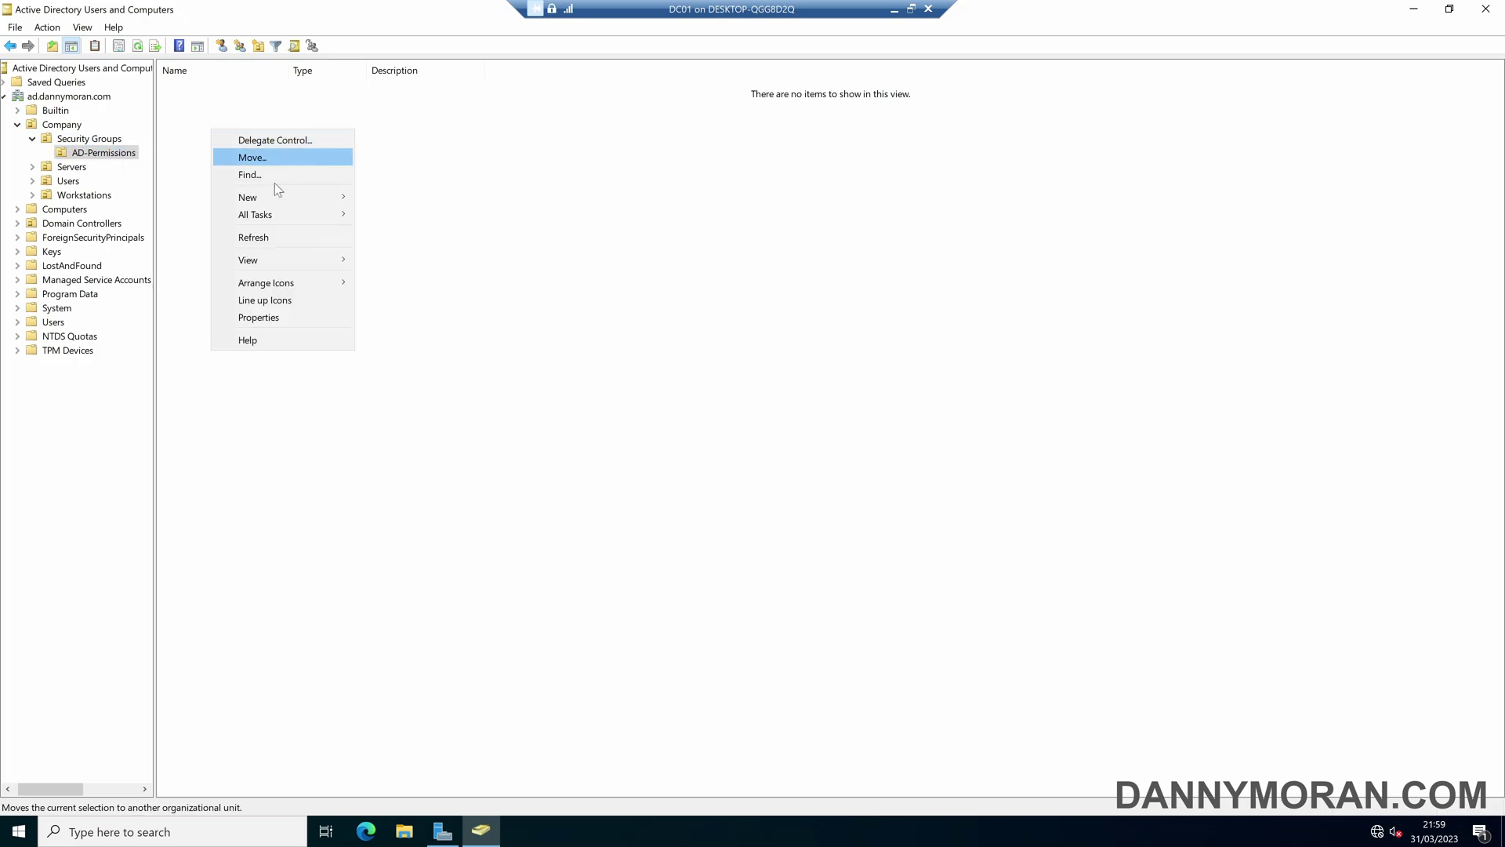
pyautogui.moveTo(274, 196)
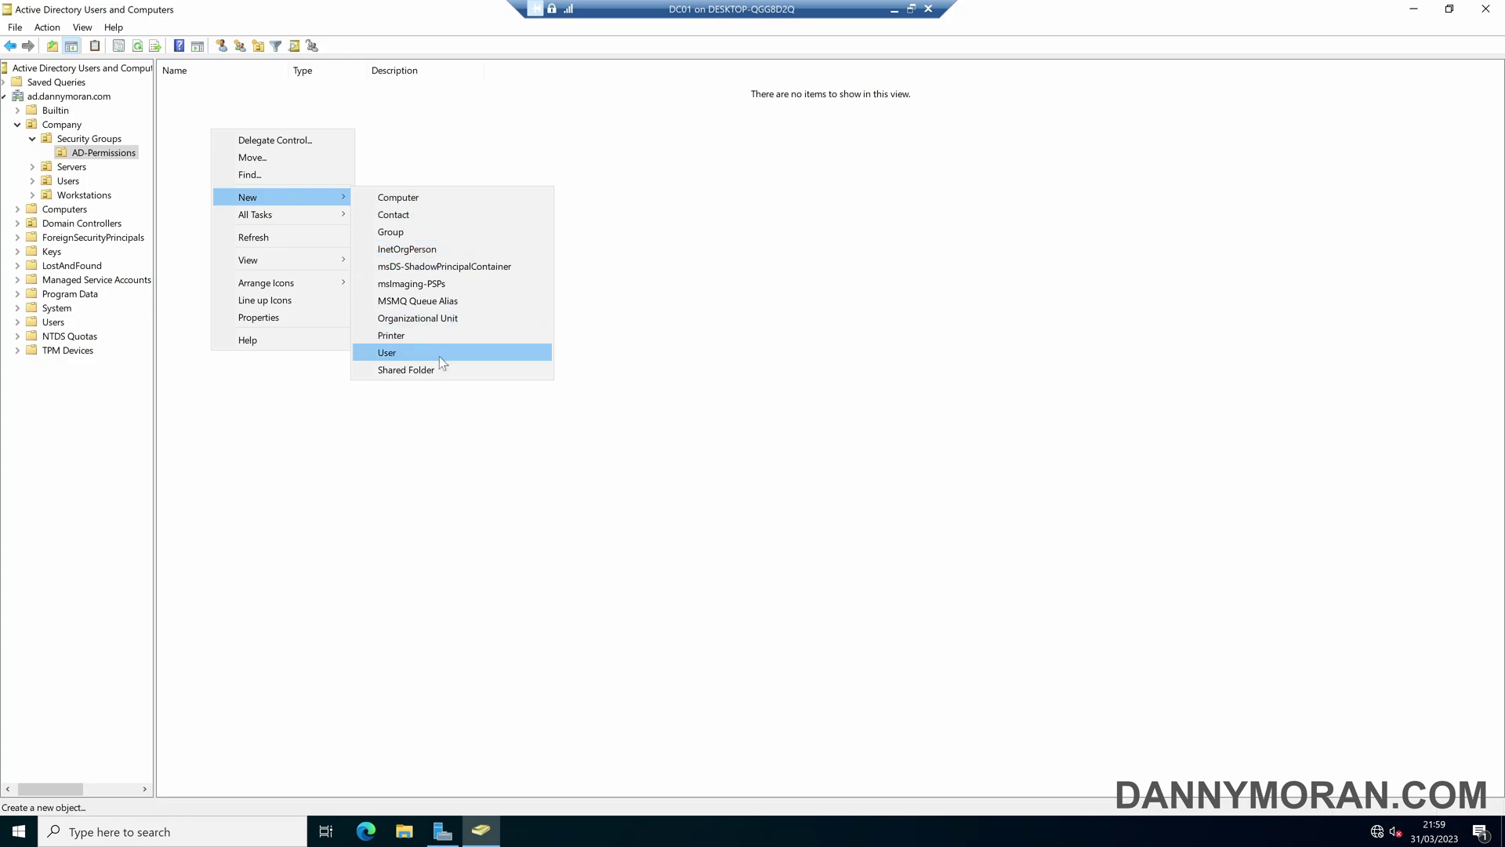
pyautogui.click(423, 229)
pyautogui.press('capslock')
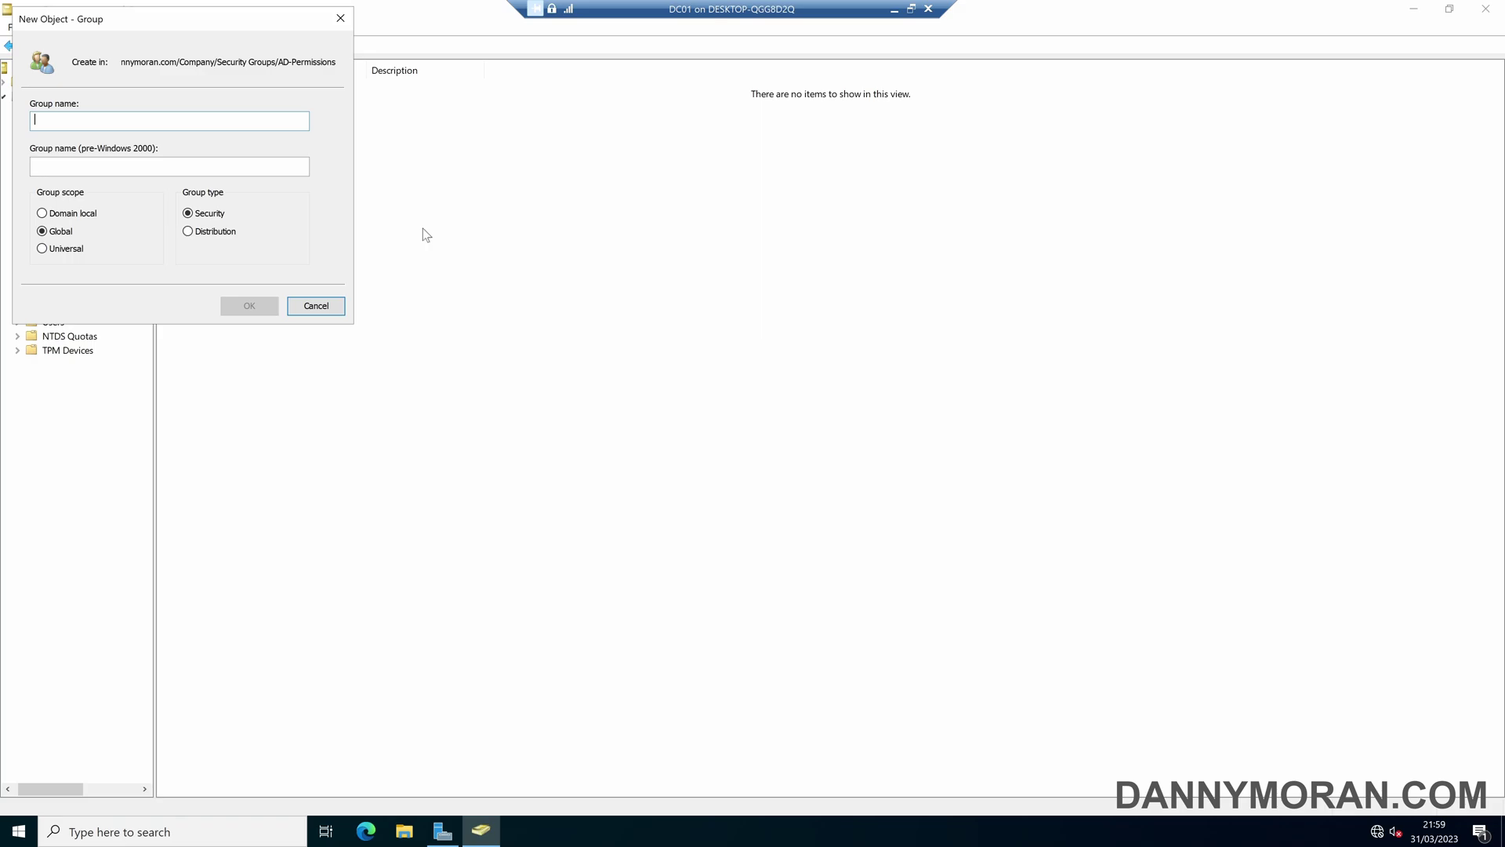
pyautogui.write('SG-')
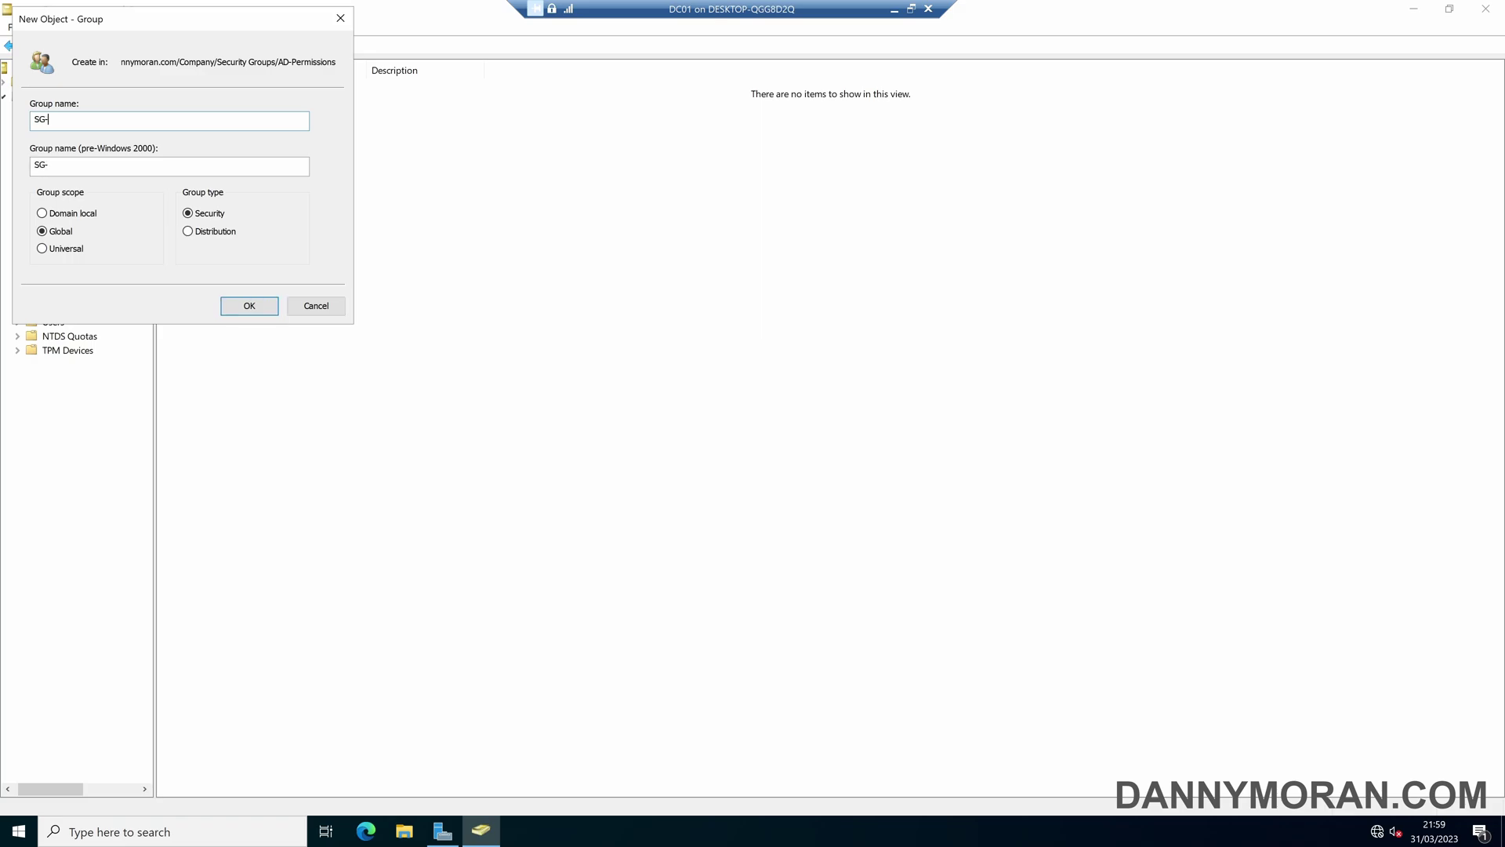
pyautogui.write('AD-PWD-RESET')
pyautogui.click(250, 306)
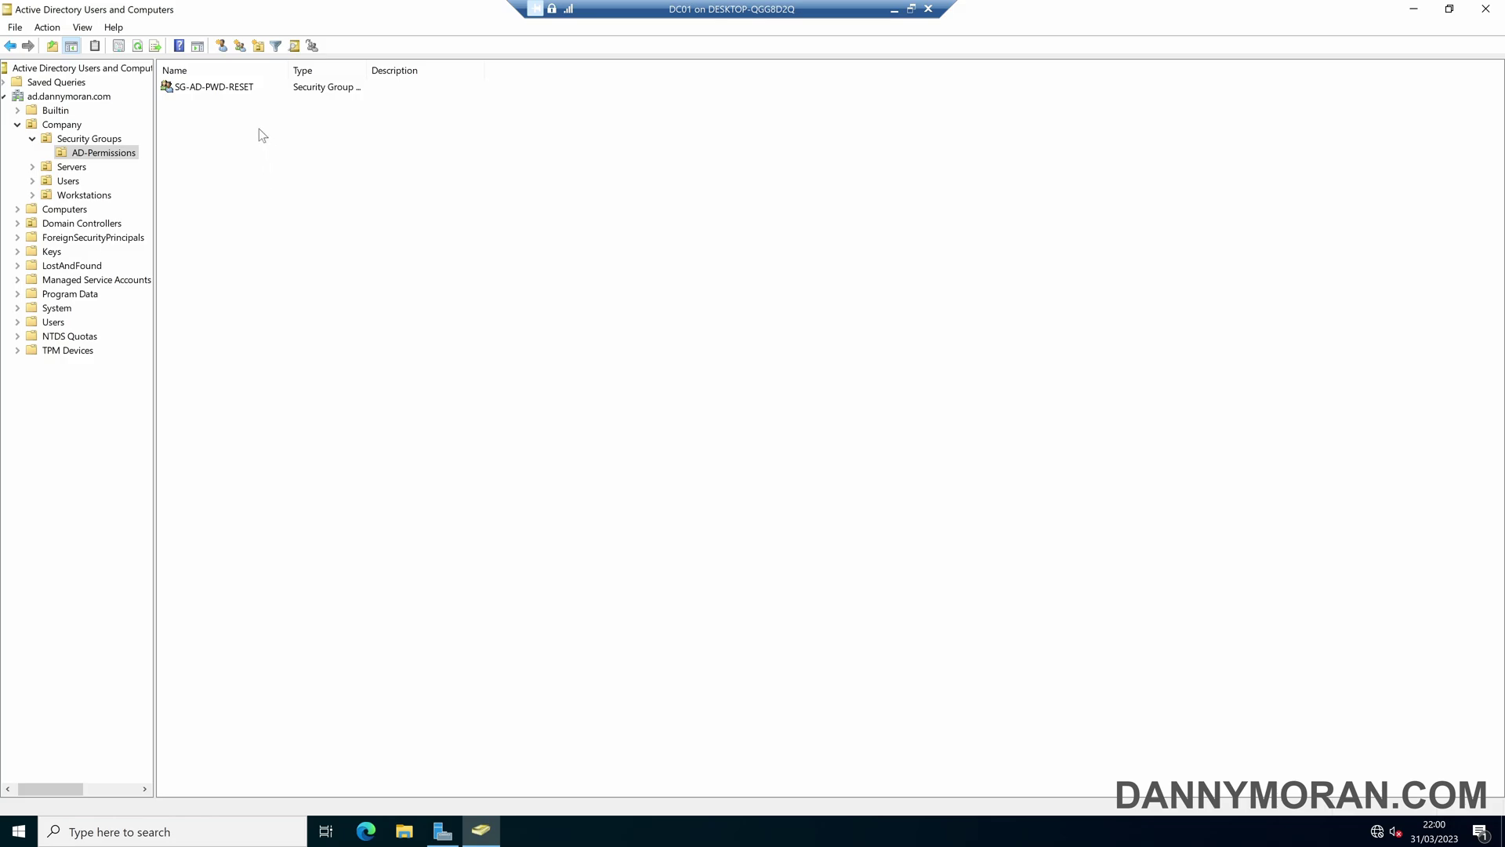
pyautogui.click(233, 90)
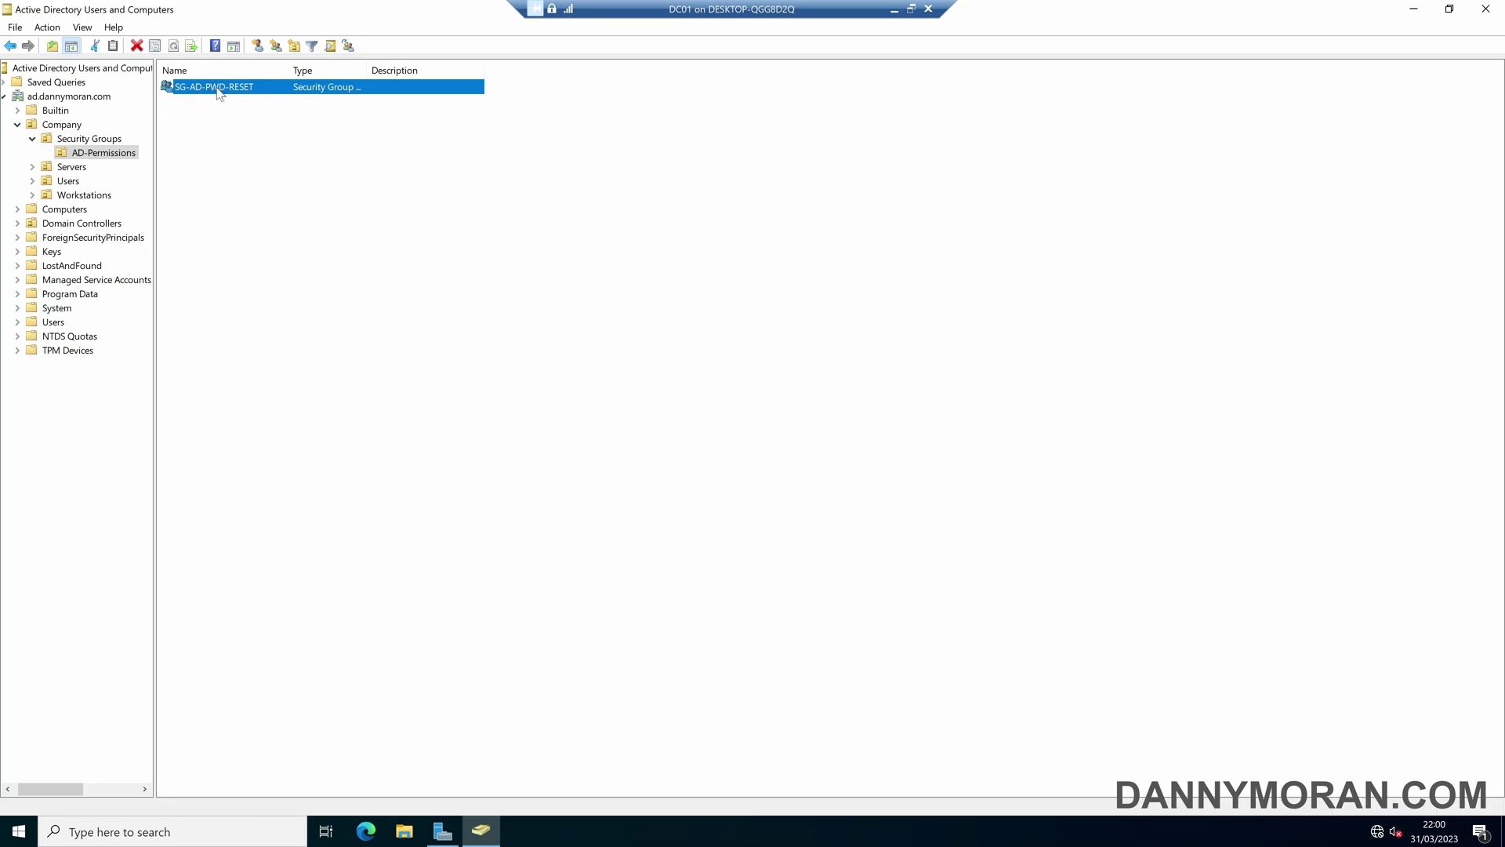
# - Add the user resolved from 'DA' to SG-AD-PWD-RESET's members and apply the change
pyautogui.doubleClick(218, 89)
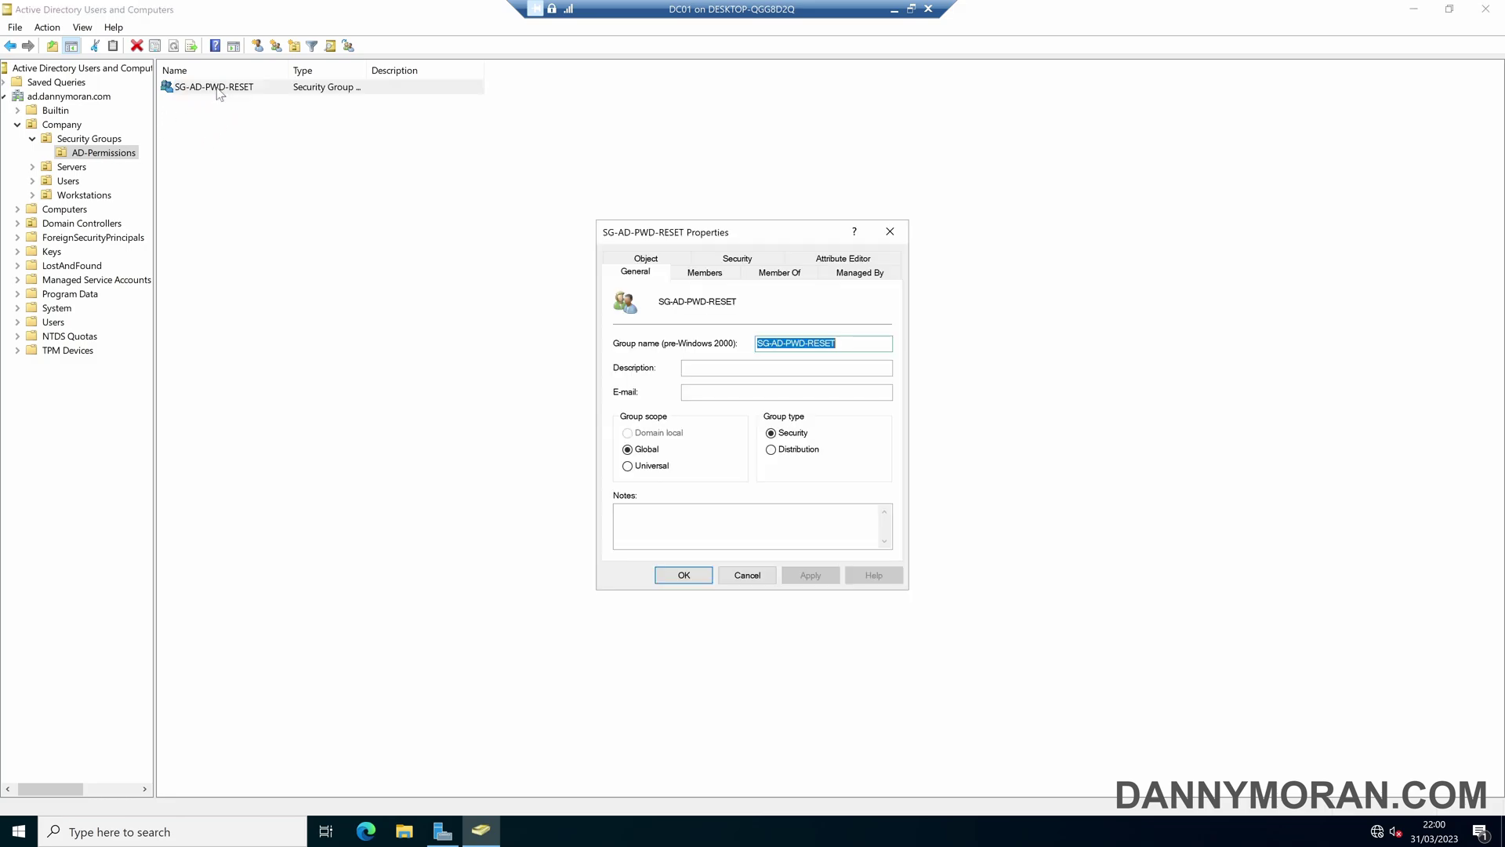
pyautogui.click(710, 274)
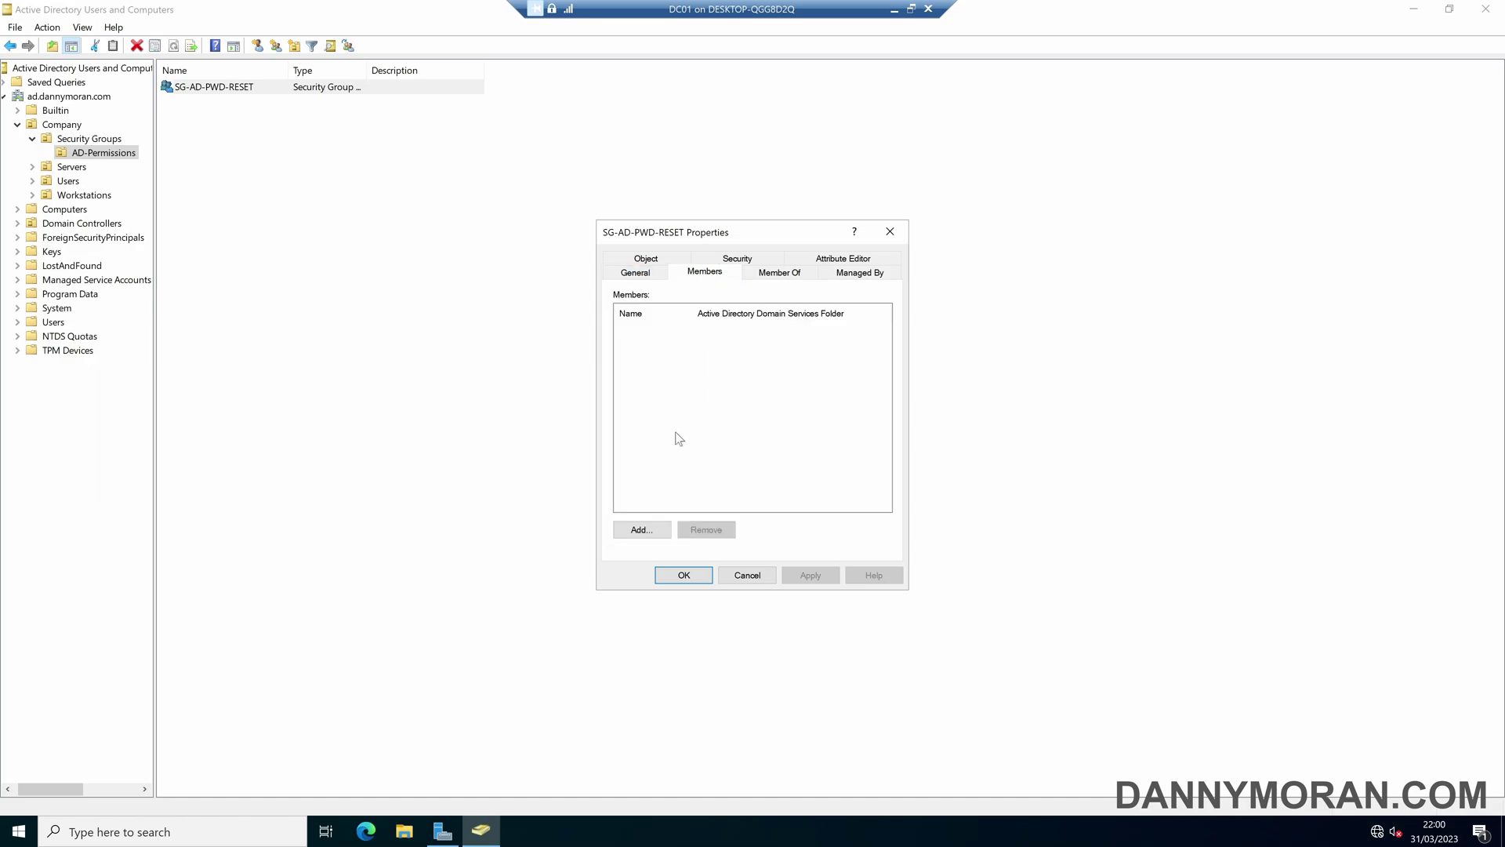
pyautogui.click(640, 530)
pyautogui.write('DA')
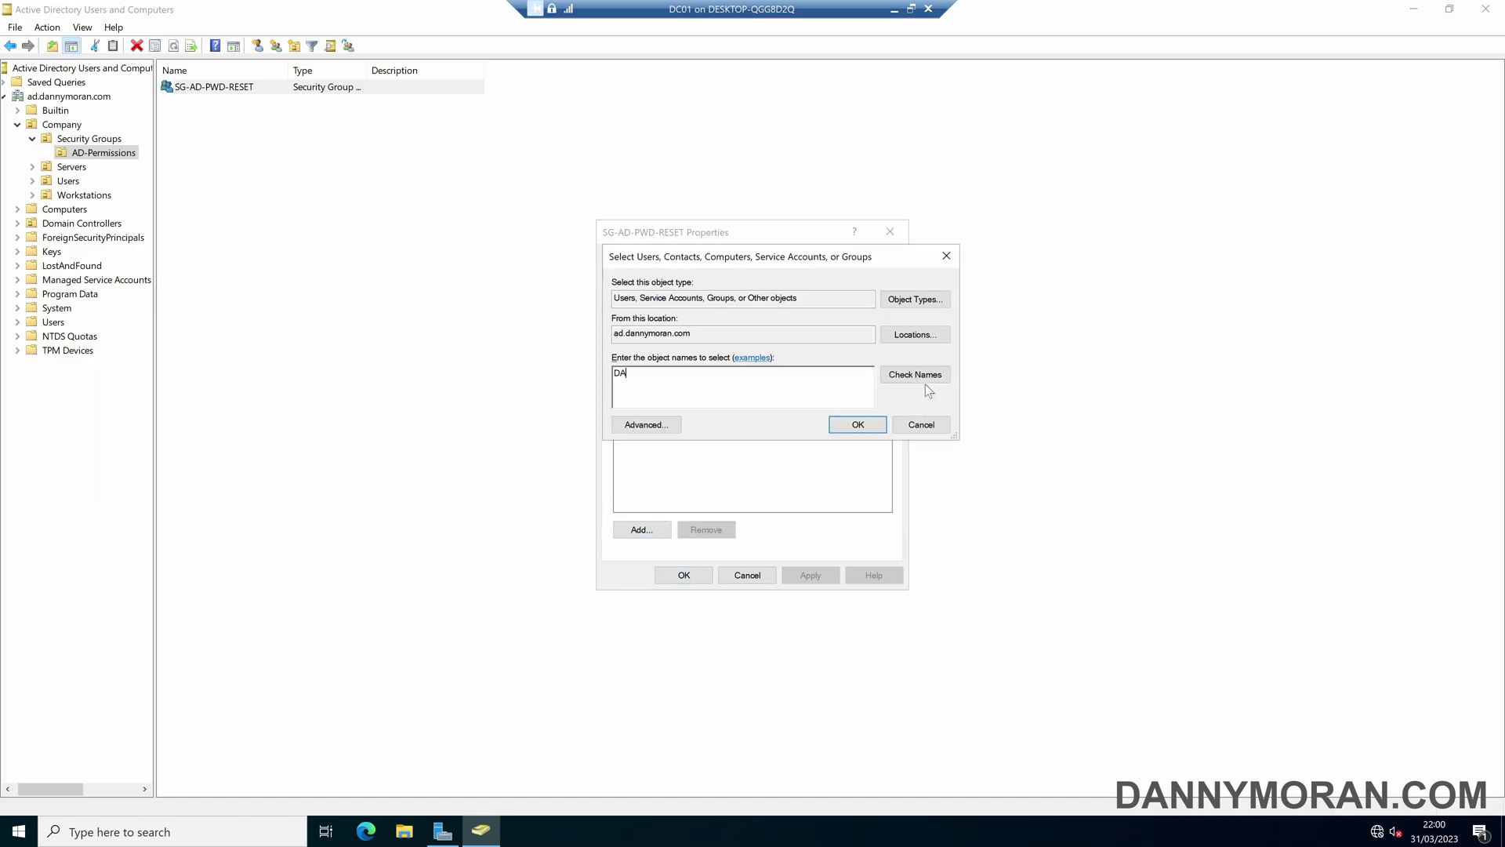
pyautogui.click(921, 379)
pyautogui.click(857, 424)
pyautogui.click(805, 576)
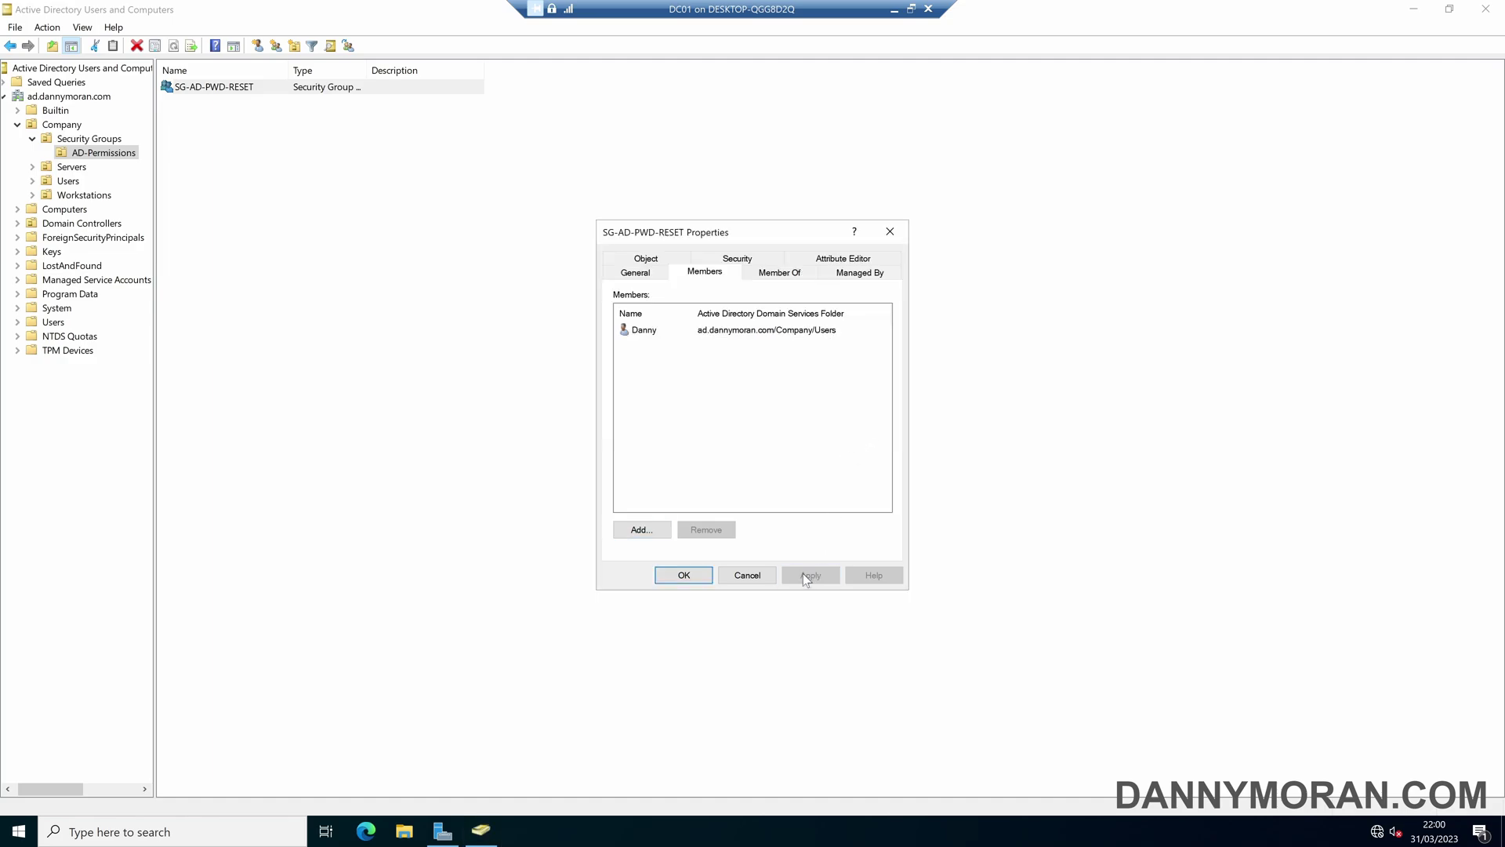
pyautogui.click(684, 574)
pyautogui.click(443, 272)
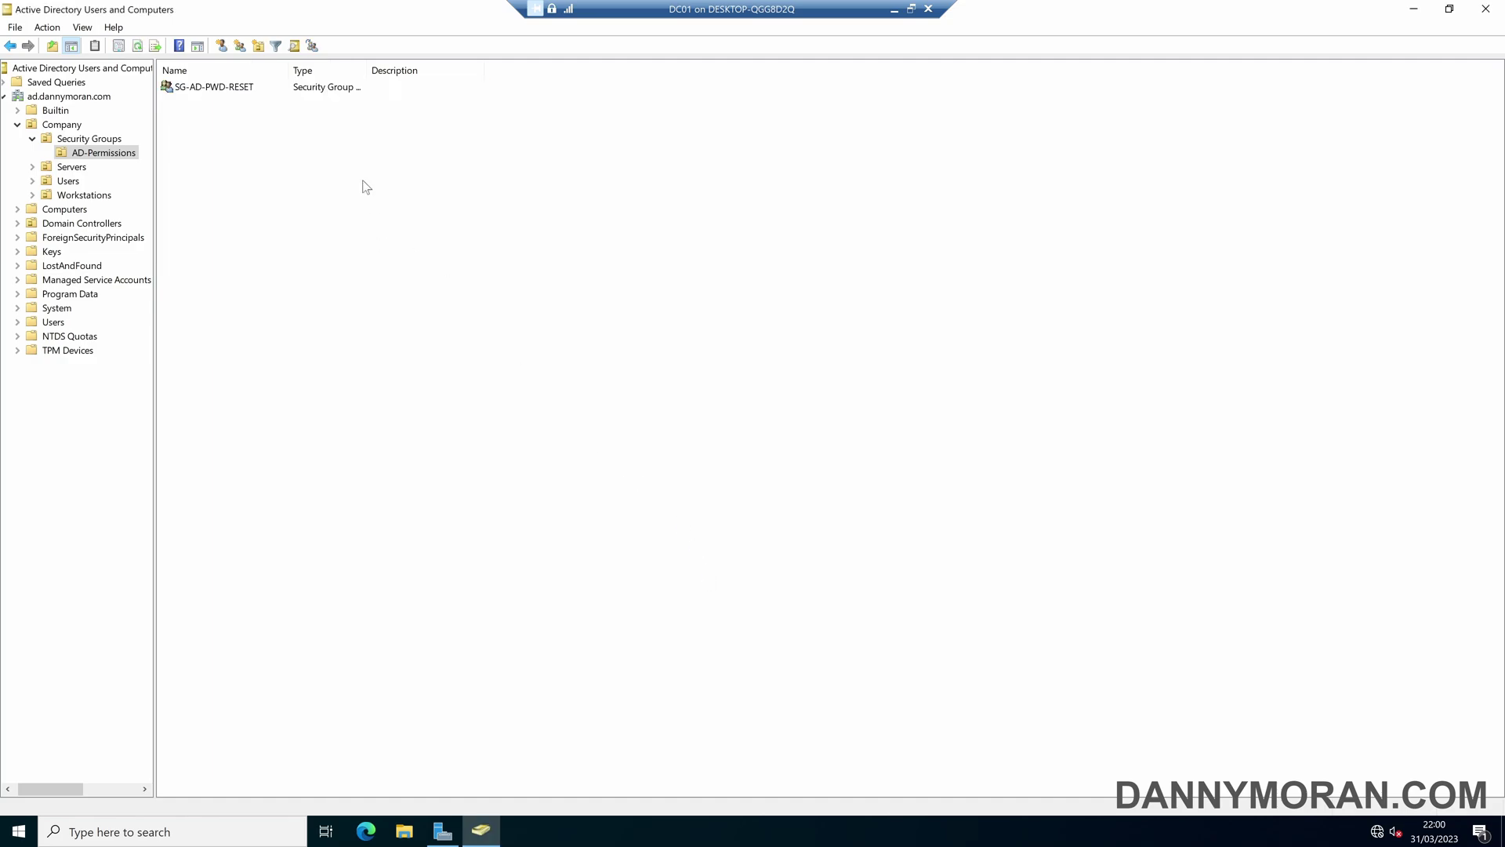
pyautogui.click(238, 88)
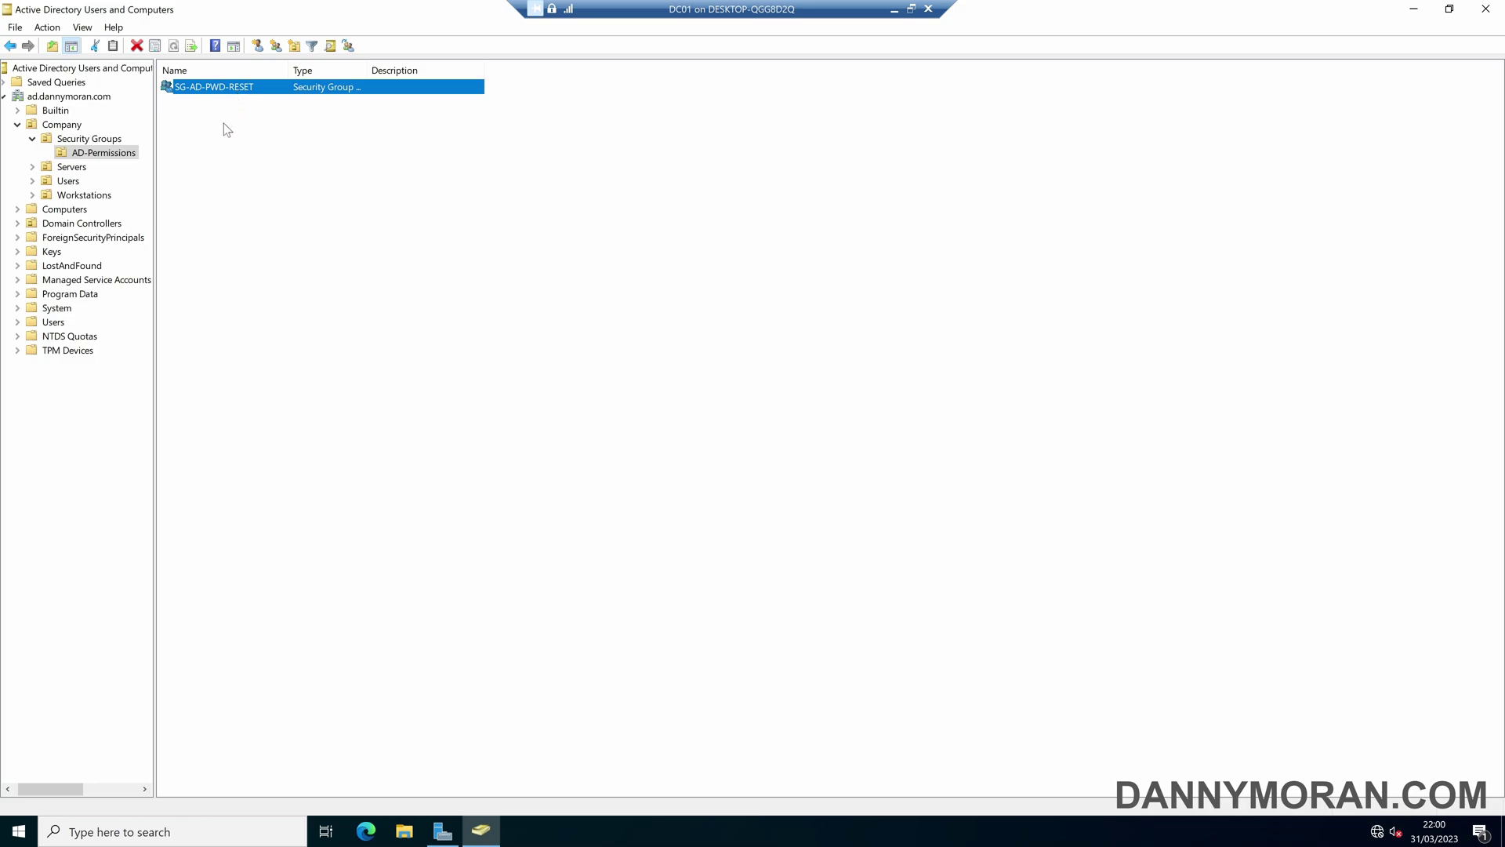
# - Select the domain root, start Delegate Control on it, then cancel the wizard
pyautogui.moveTo(35, 786); pyautogui.dragTo(31, 786)
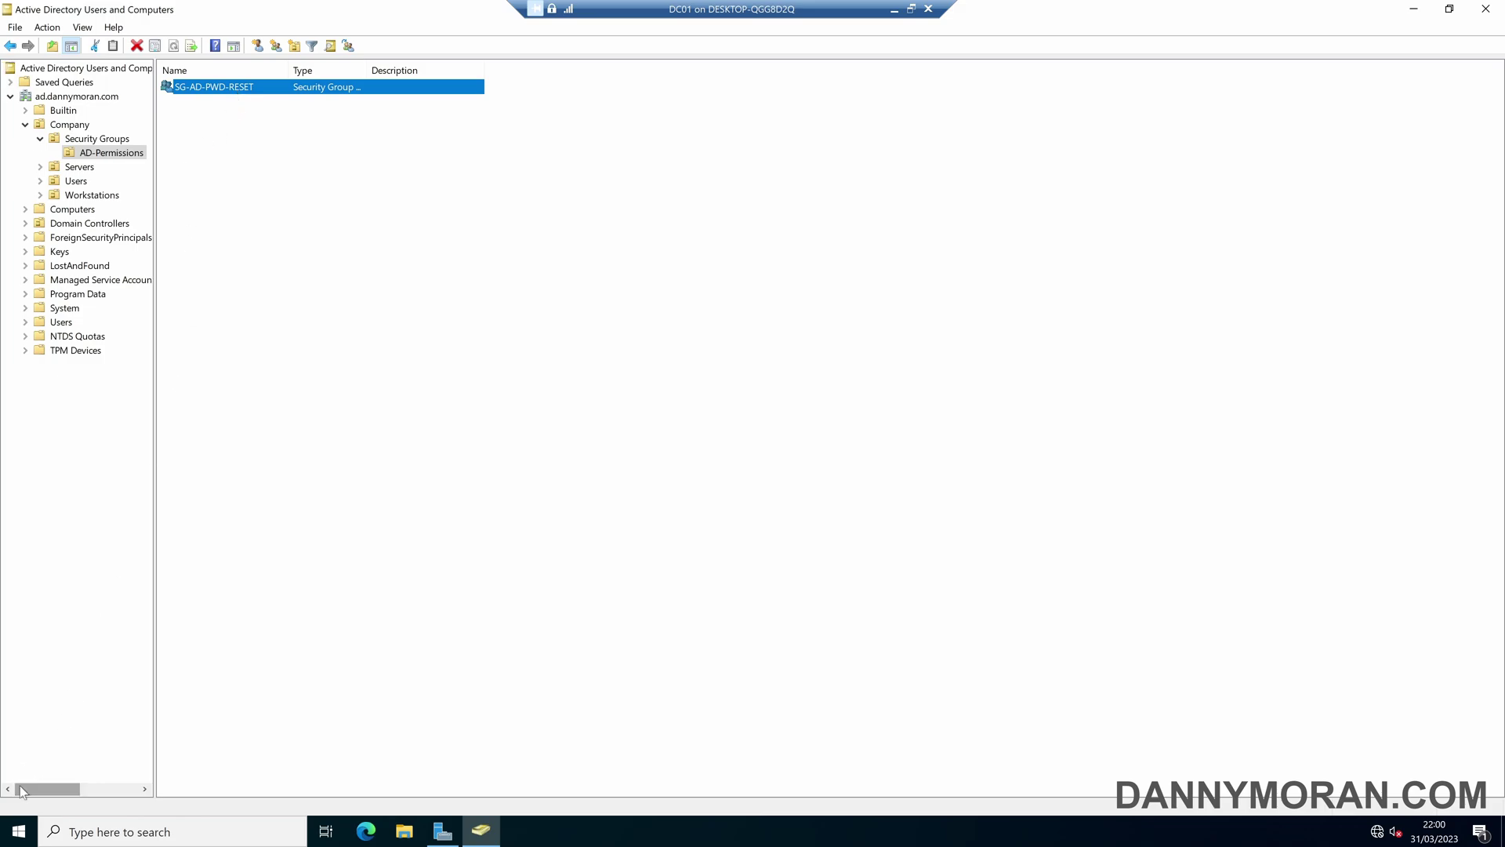
pyautogui.click(75, 98)
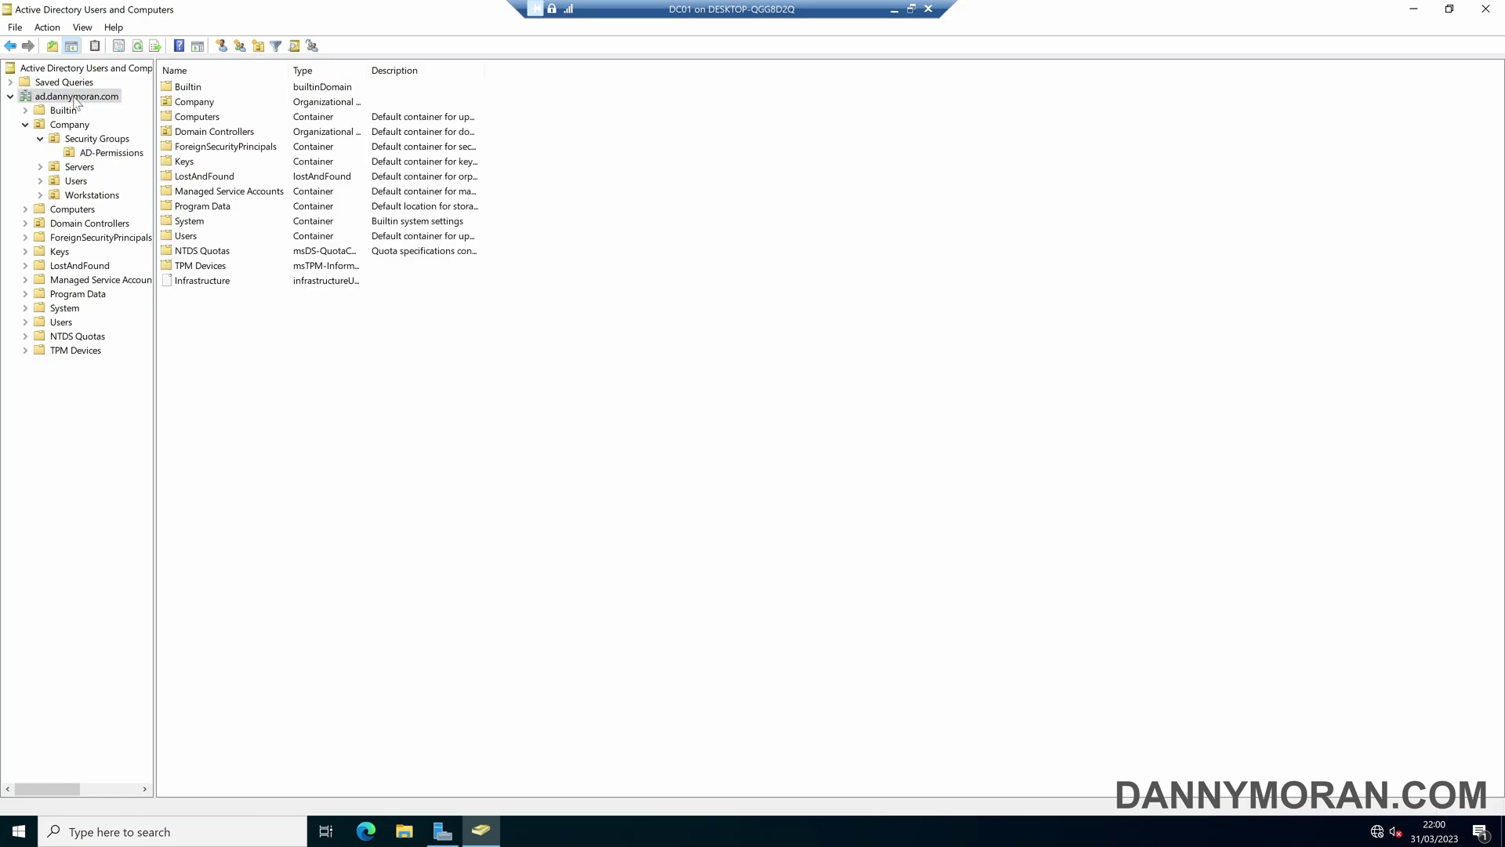
pyautogui.rightClick(76, 100)
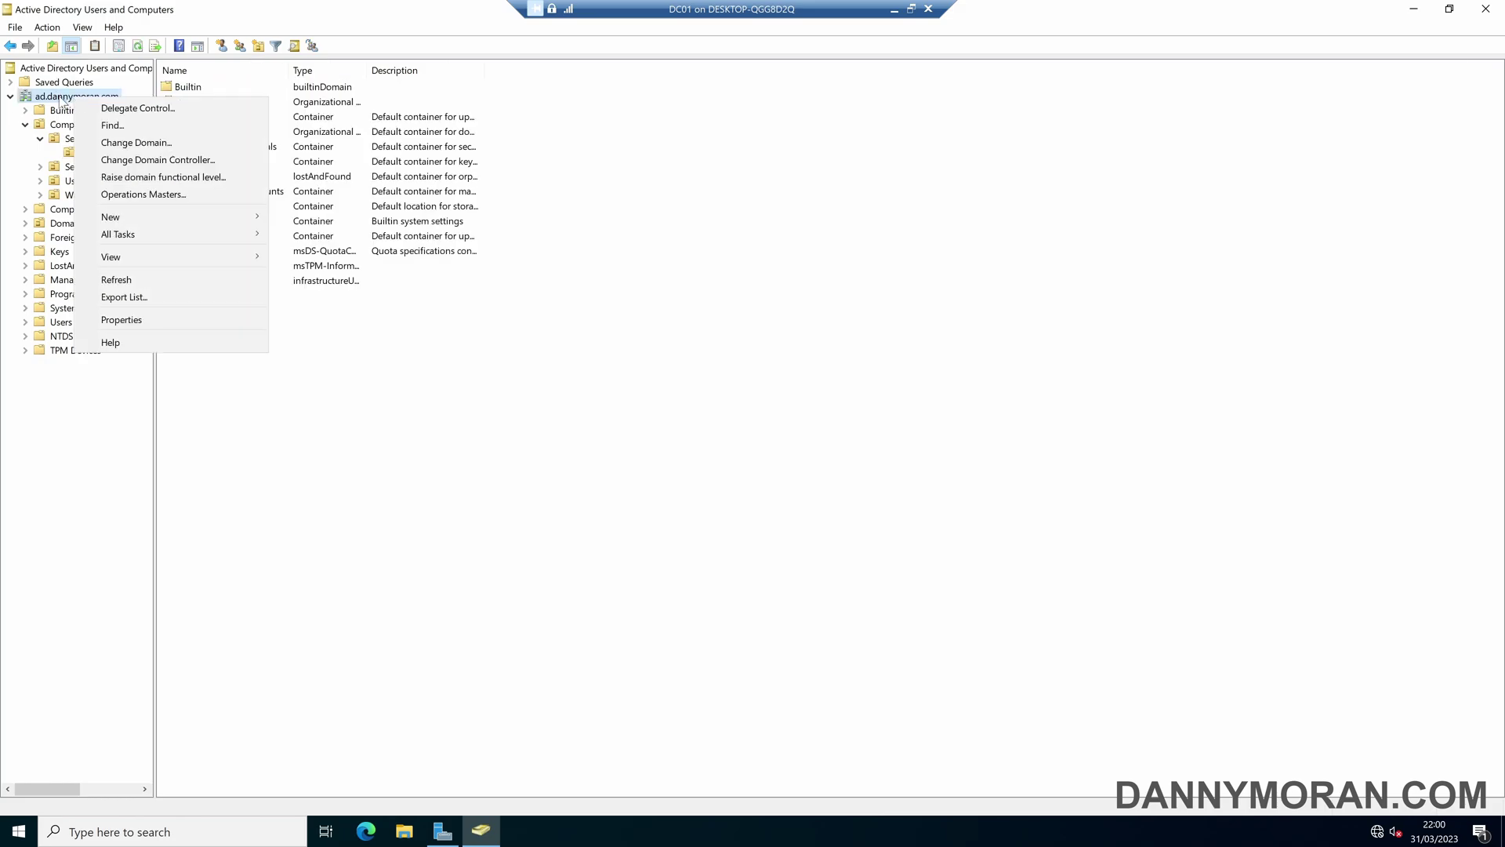
pyautogui.click(130, 110)
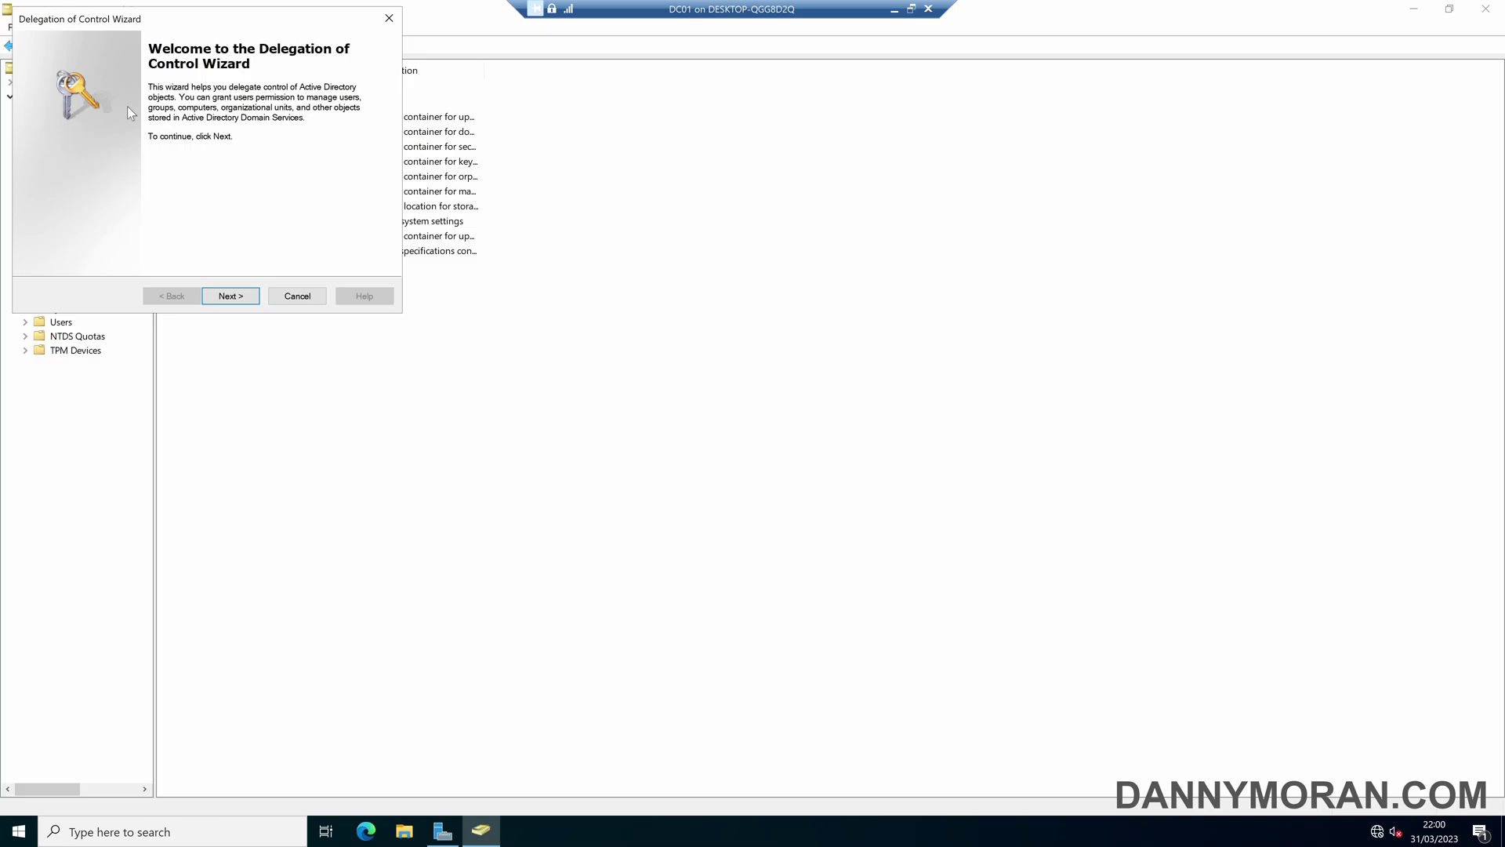
pyautogui.click(287, 299)
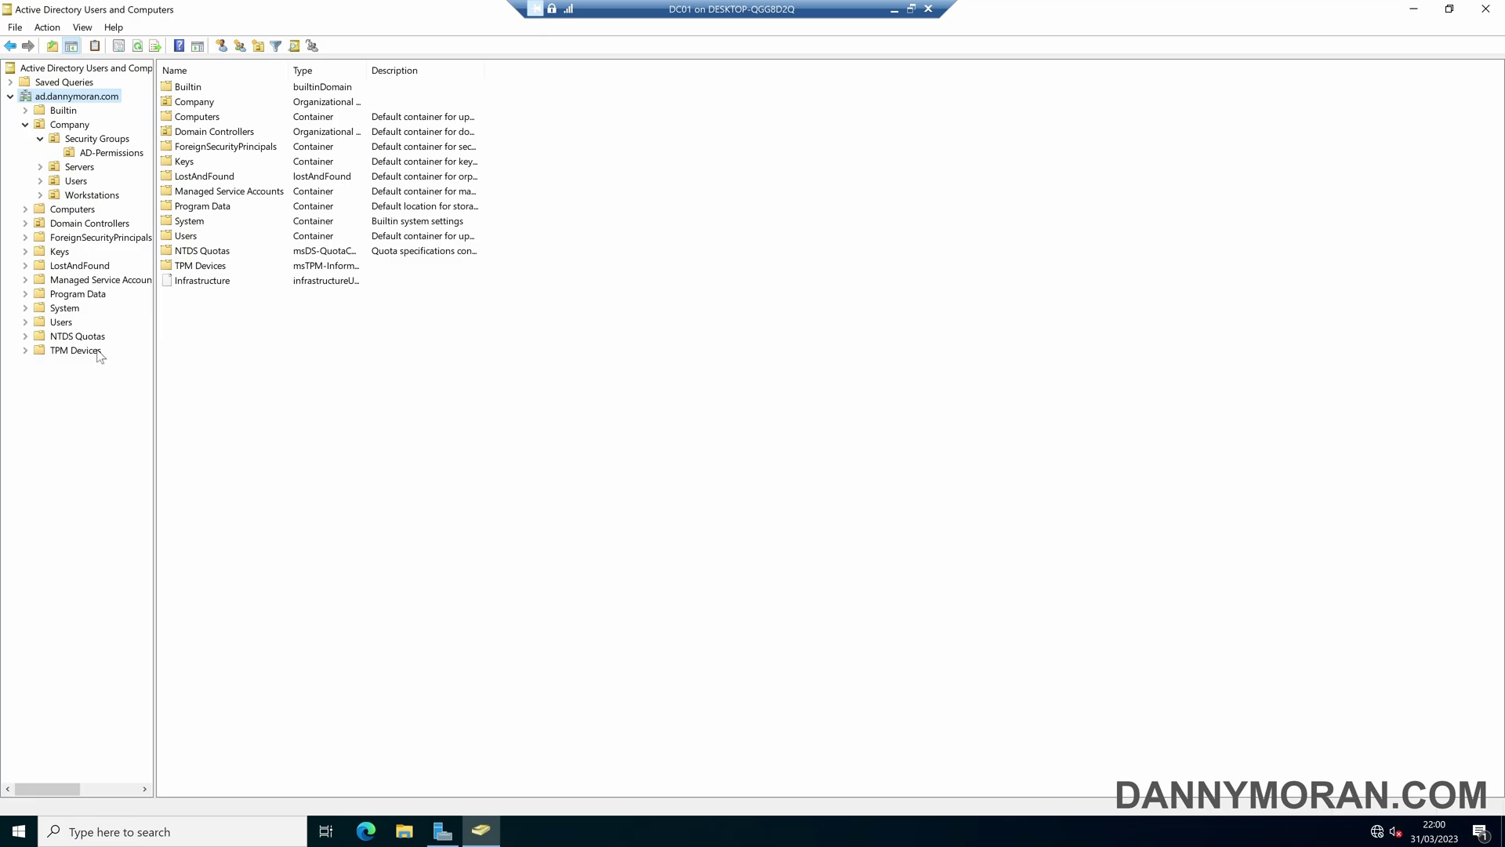
# - Start delegating control on Company/Users and choose SG-AD-PWD-RESET as the delegated group
pyautogui.click(75, 181)
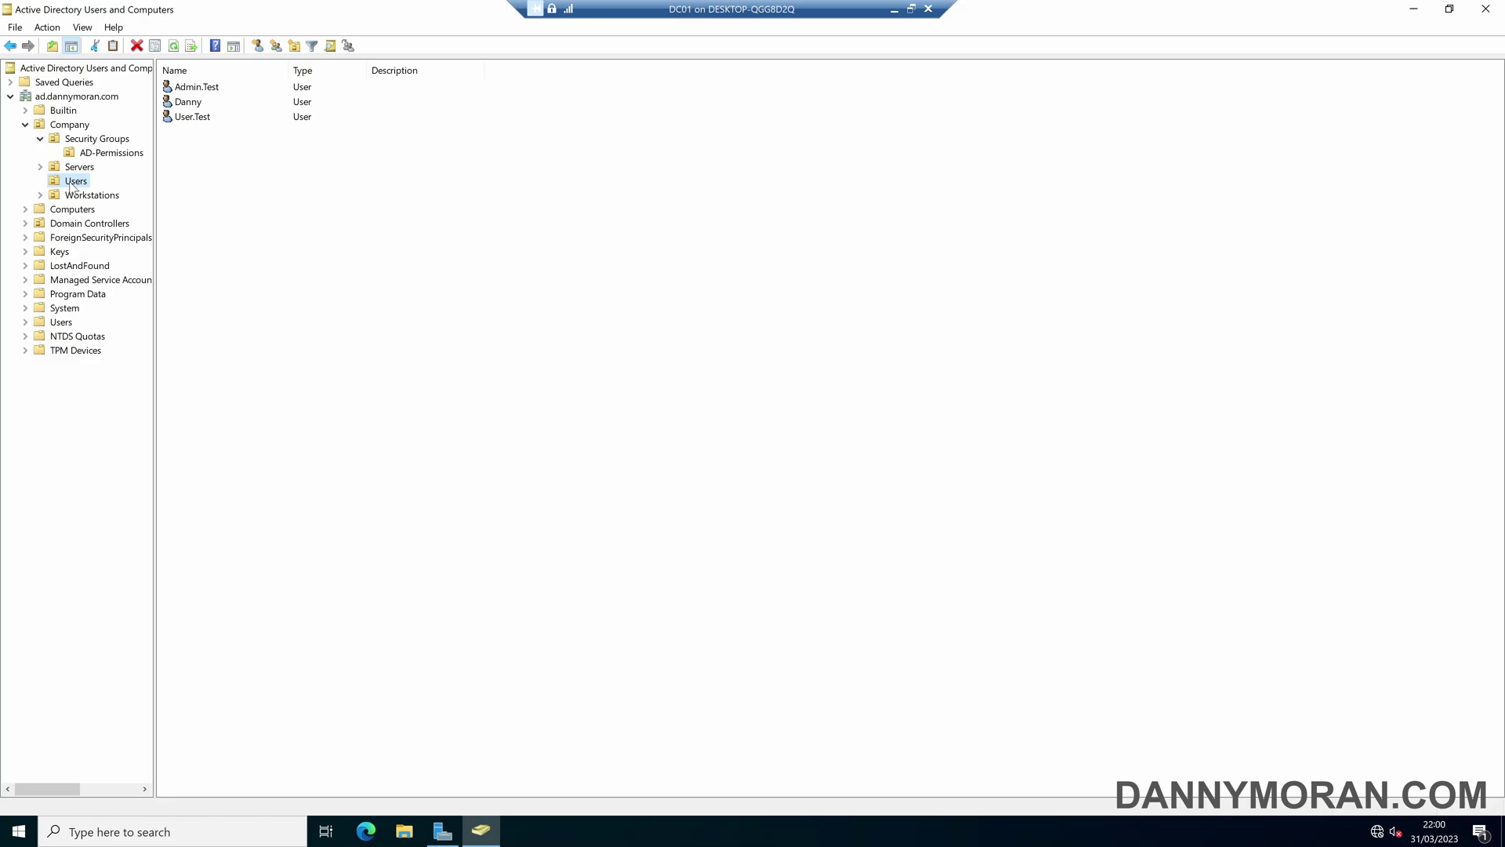
pyautogui.rightClick(80, 186)
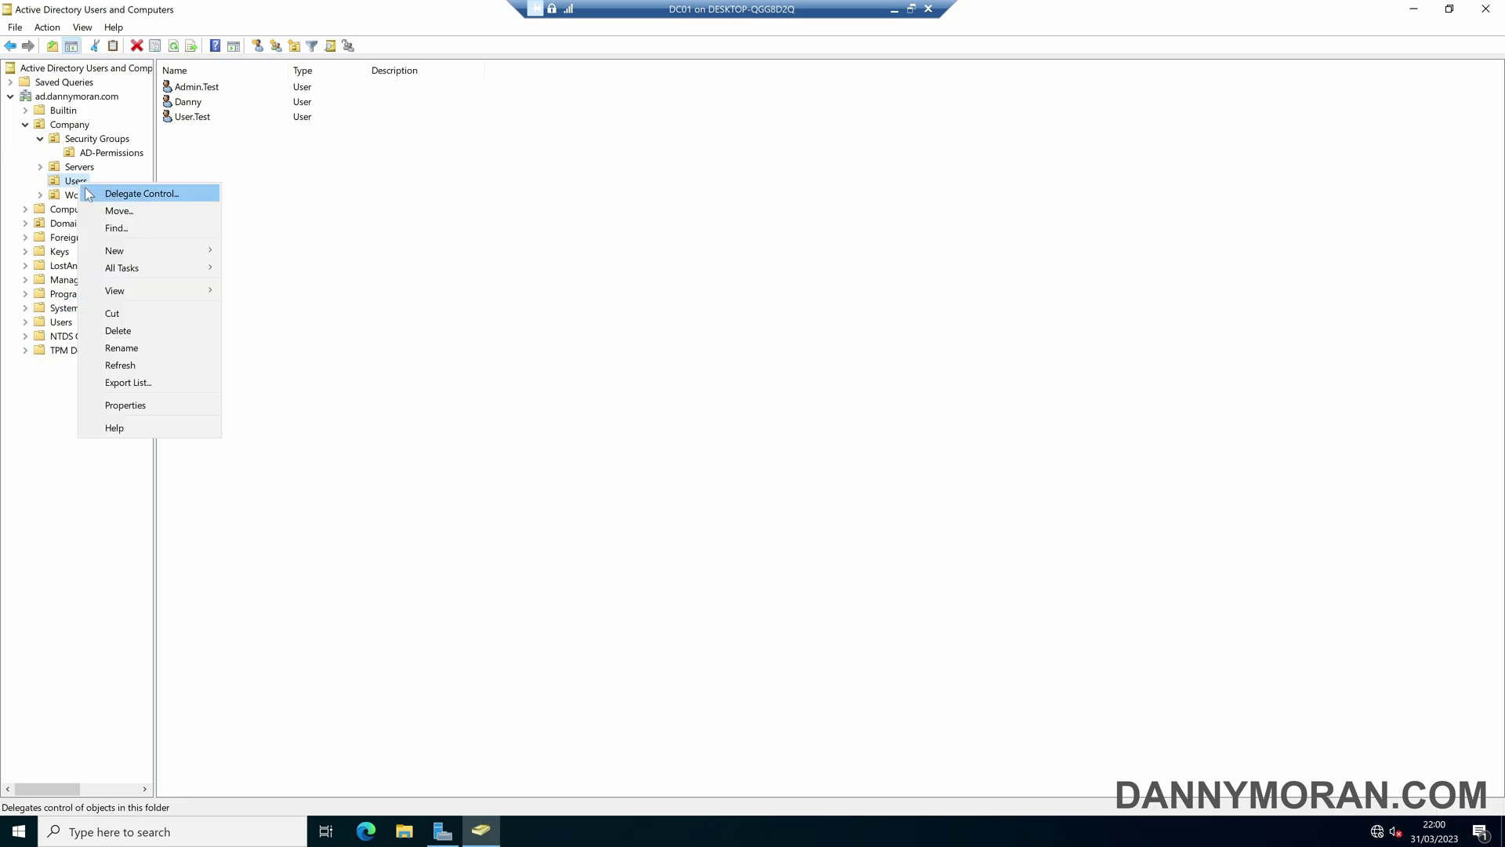
pyautogui.click(110, 196)
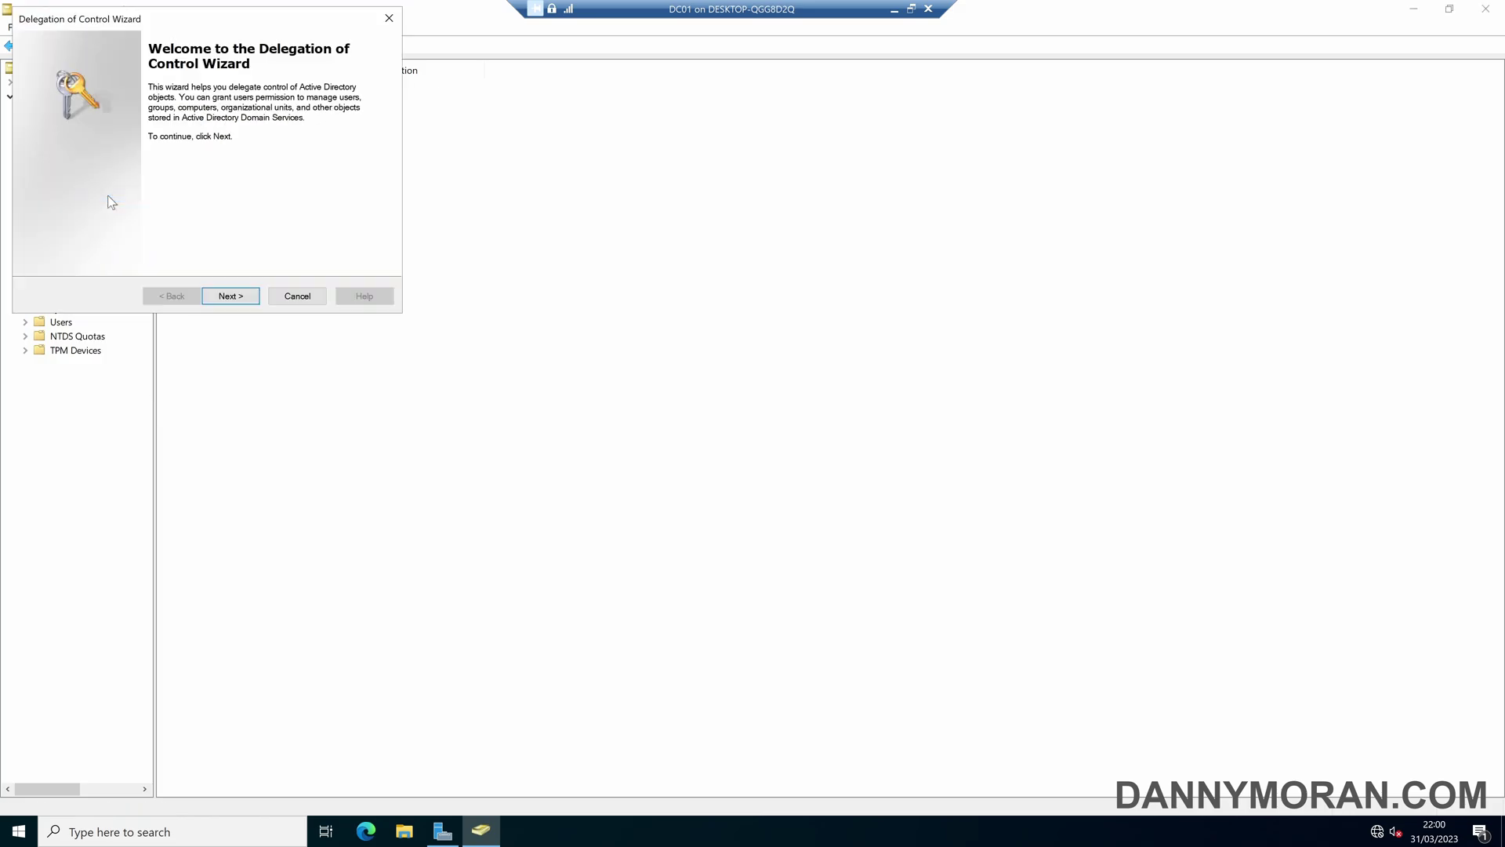
pyautogui.click(231, 296)
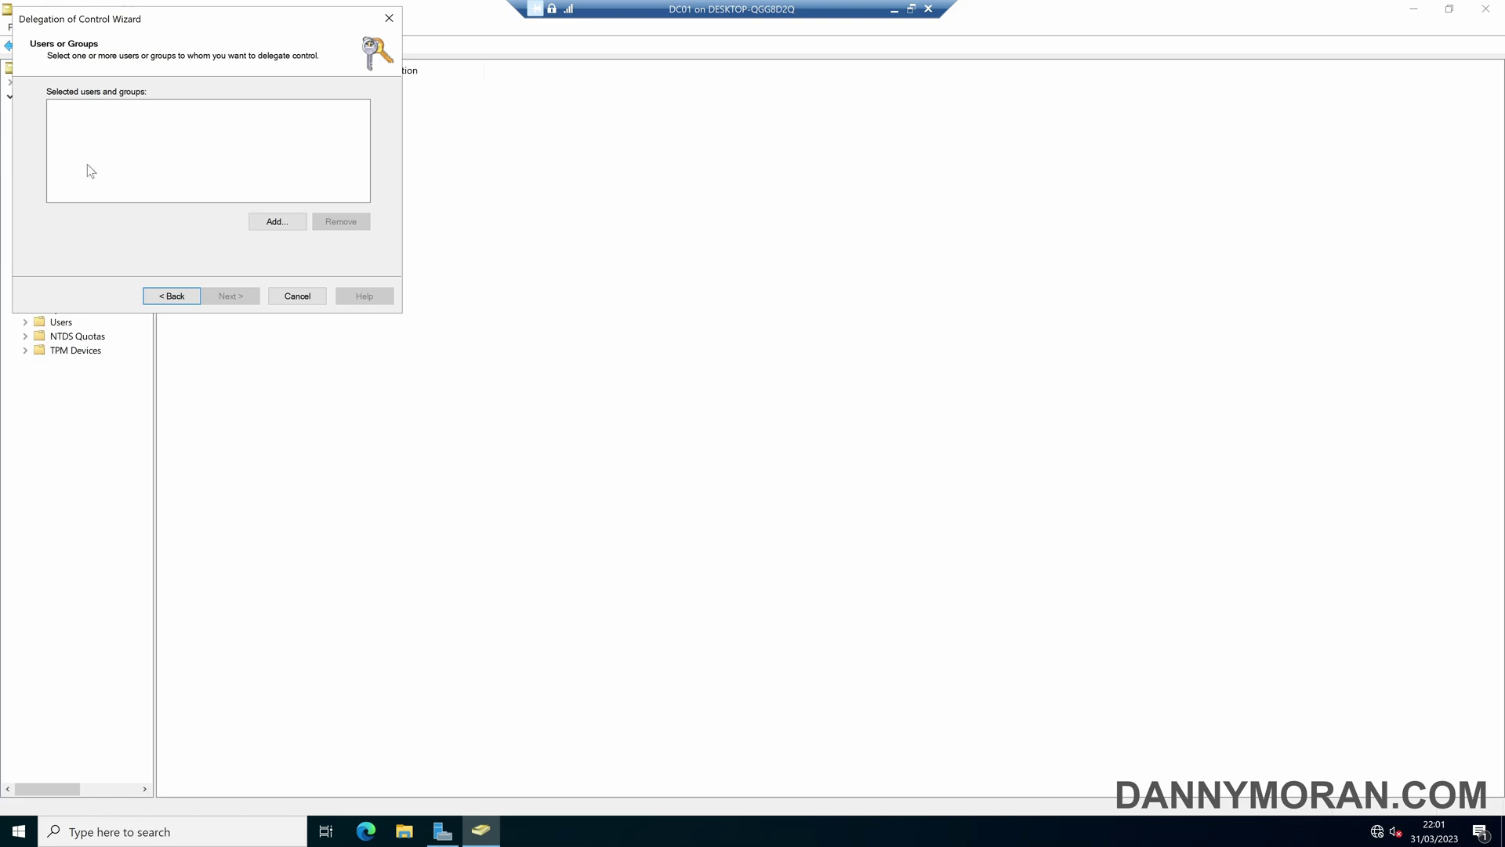
pyautogui.click(262, 220)
pyautogui.write('SG-AD')
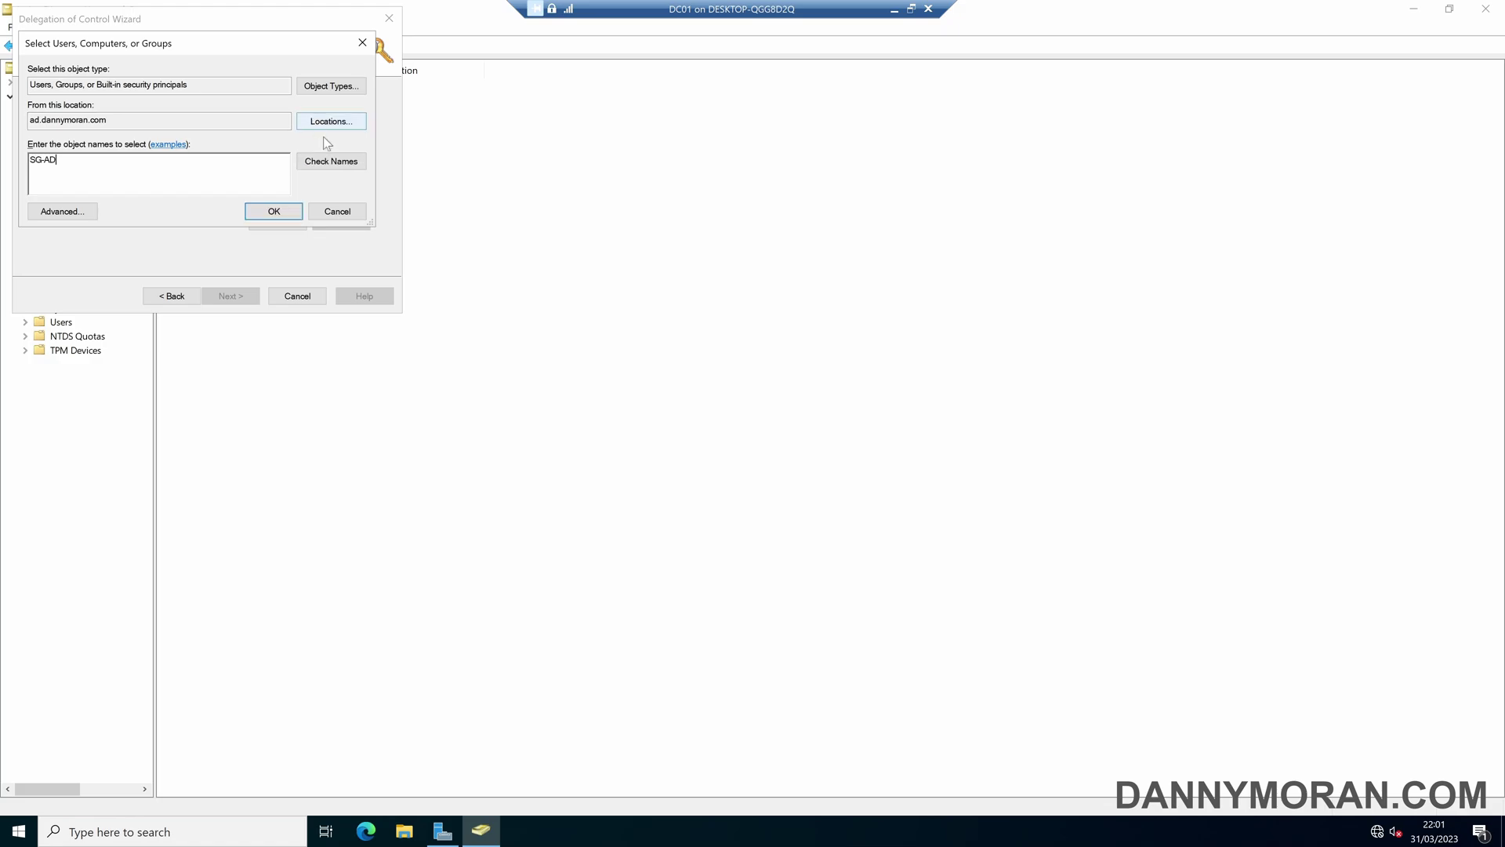
pyautogui.write('-PWD-RESET')
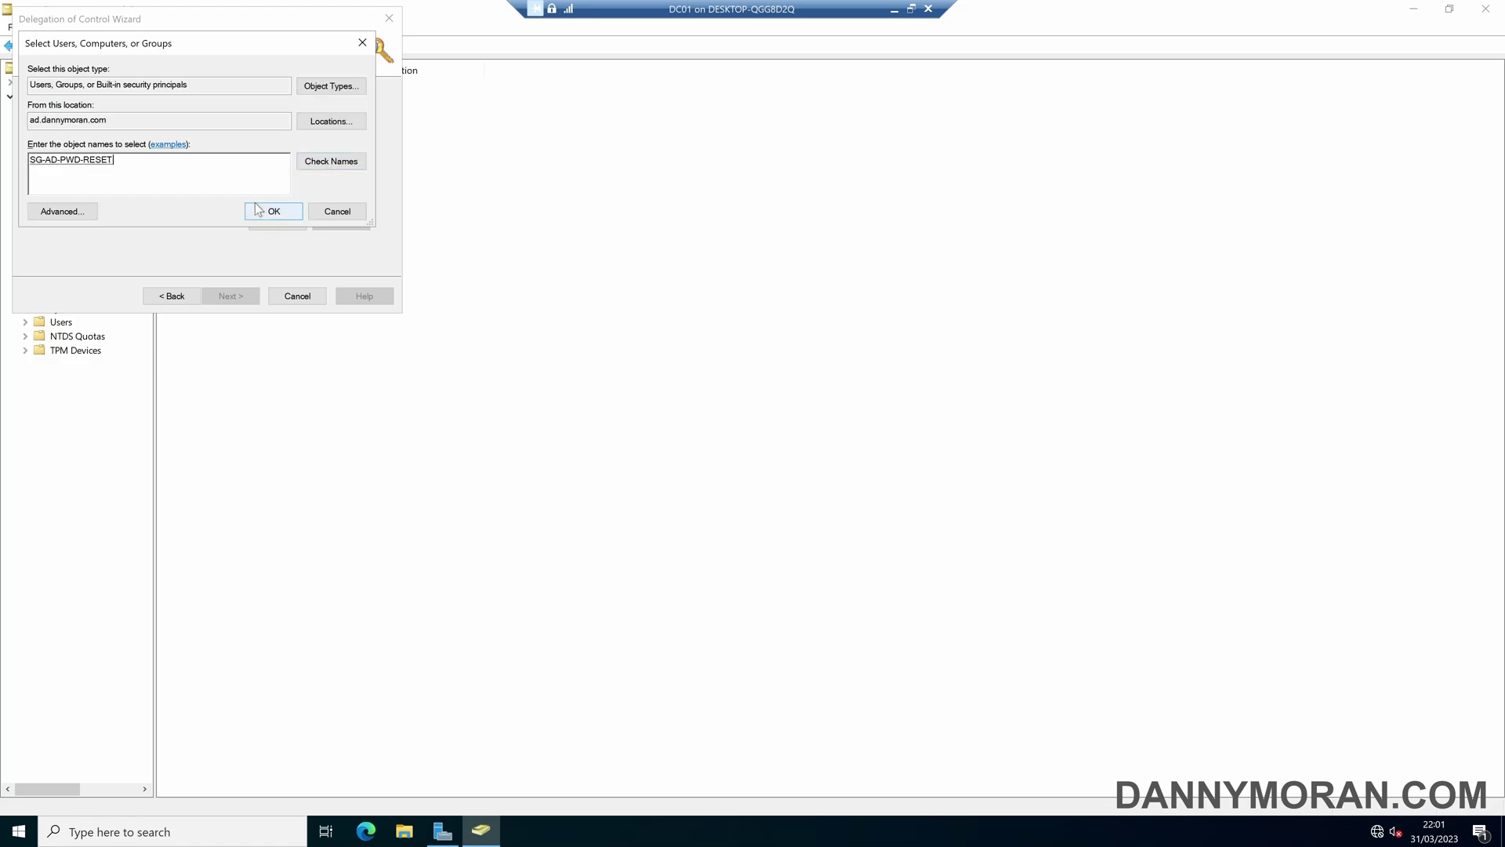
pyautogui.click(274, 211)
pyautogui.click(208, 166)
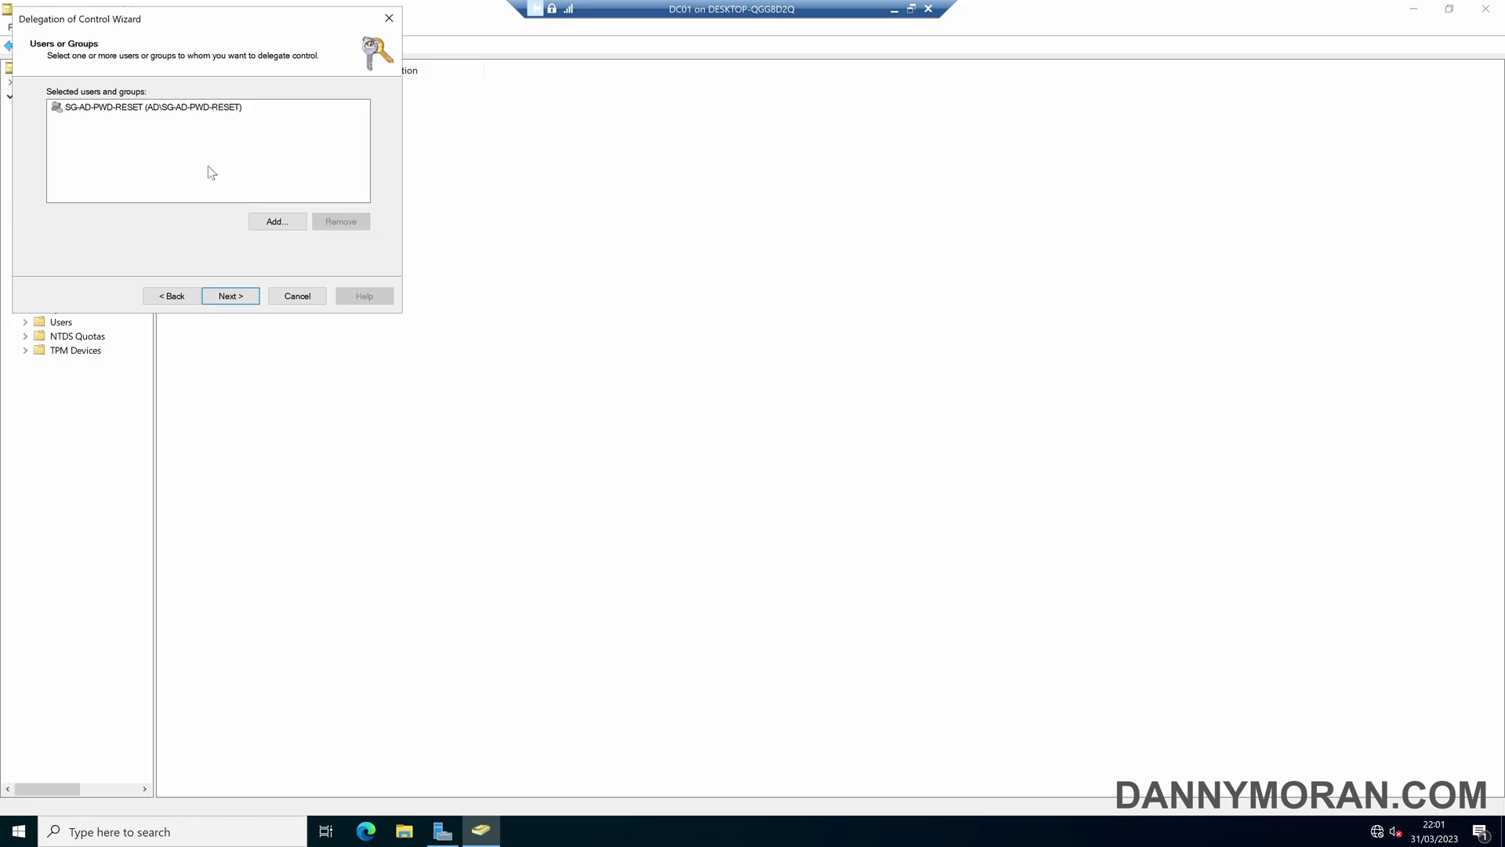
pyautogui.click(233, 296)
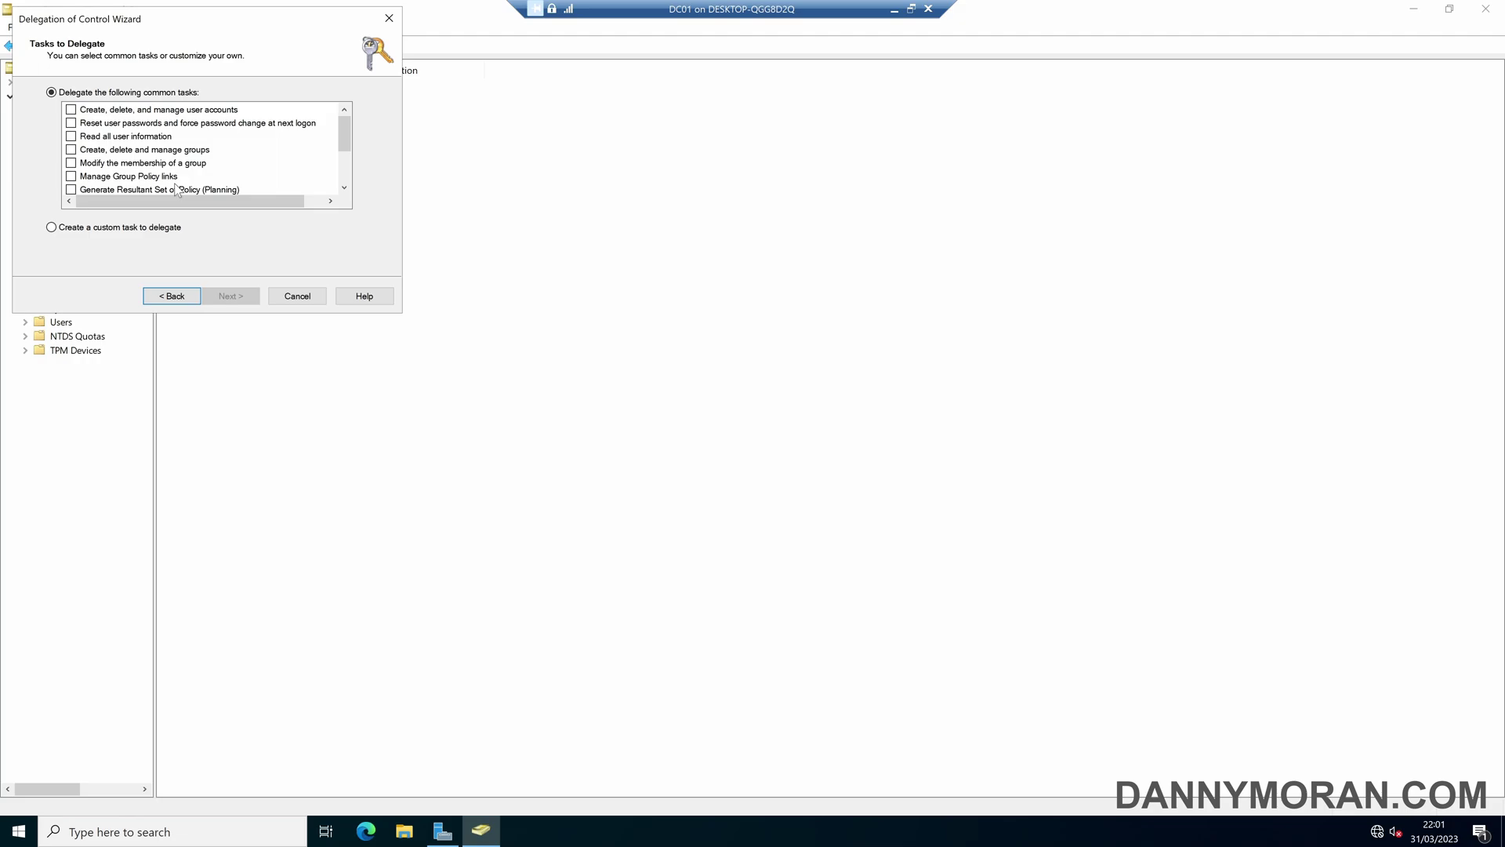
# - Delegate the 'Reset user passwords and force password change at next logon' task and finish the wizard
pyautogui.scroll(-2, 202, 154)
pyautogui.scroll(2, 202, 154)
pyautogui.click(71, 235)
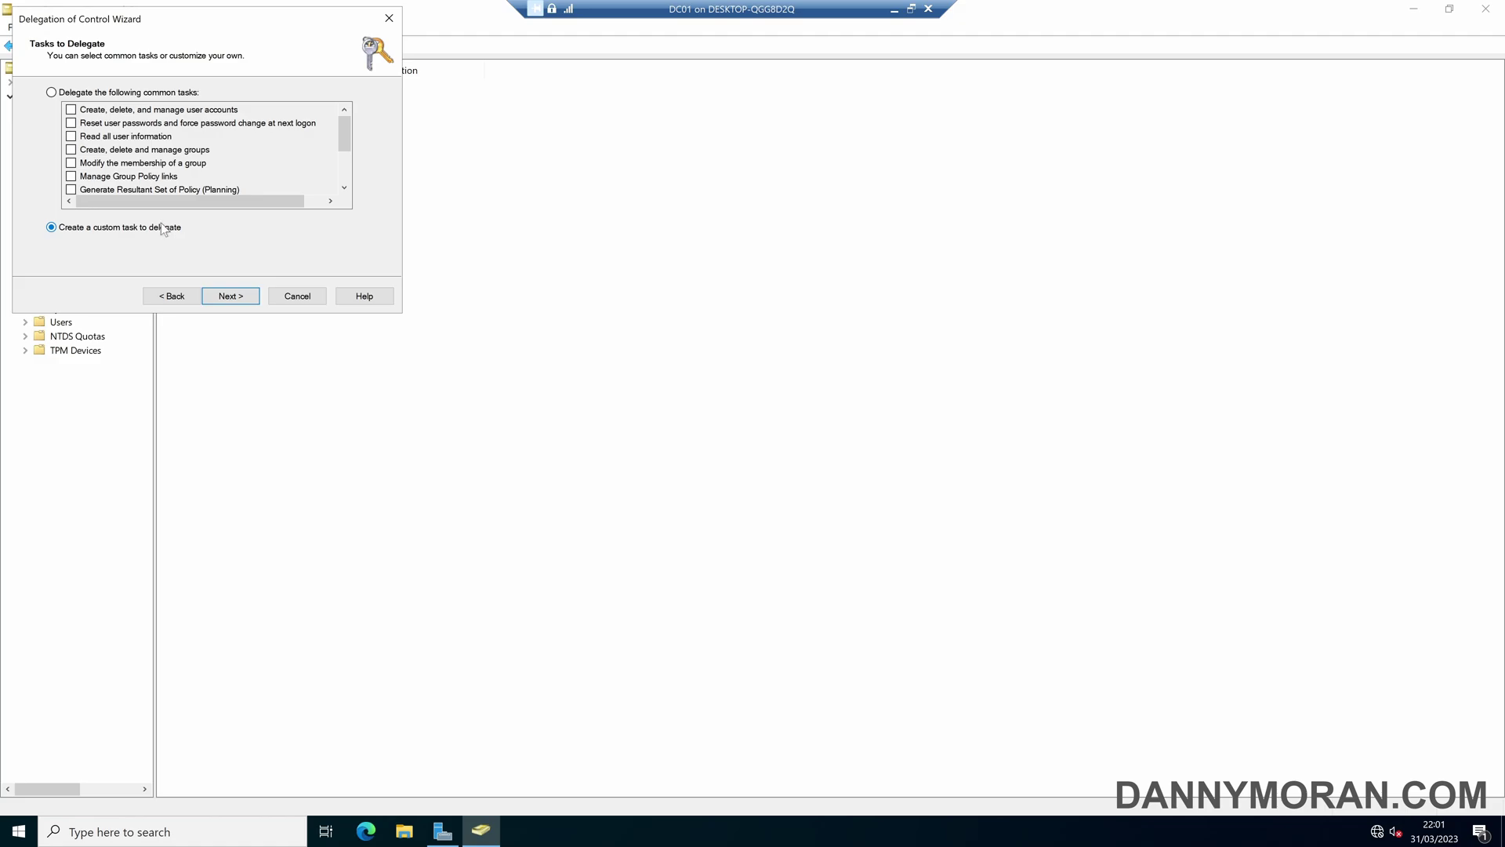
pyautogui.click(167, 96)
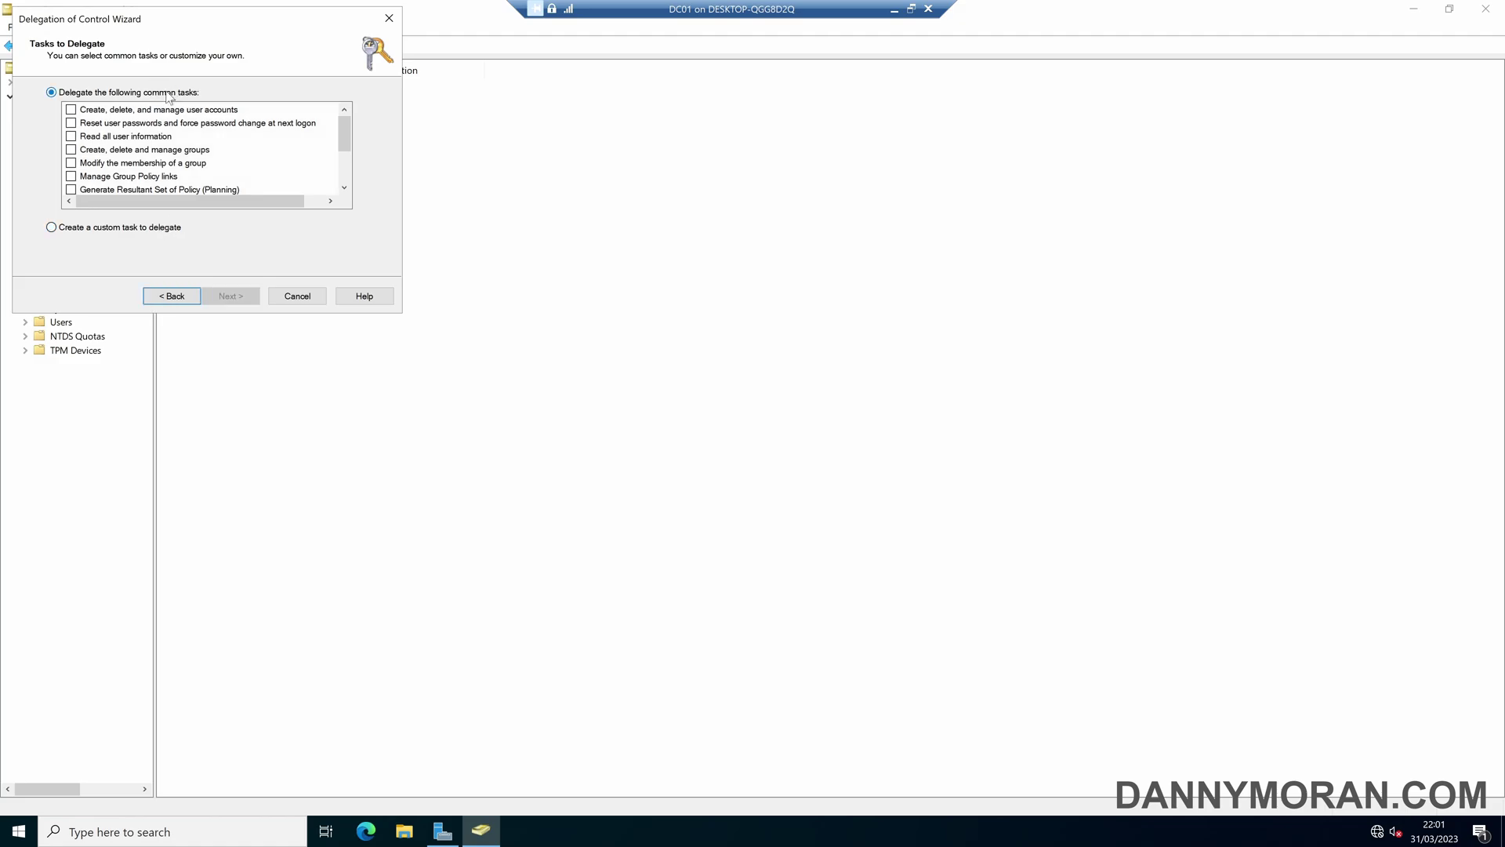
pyautogui.click(71, 124)
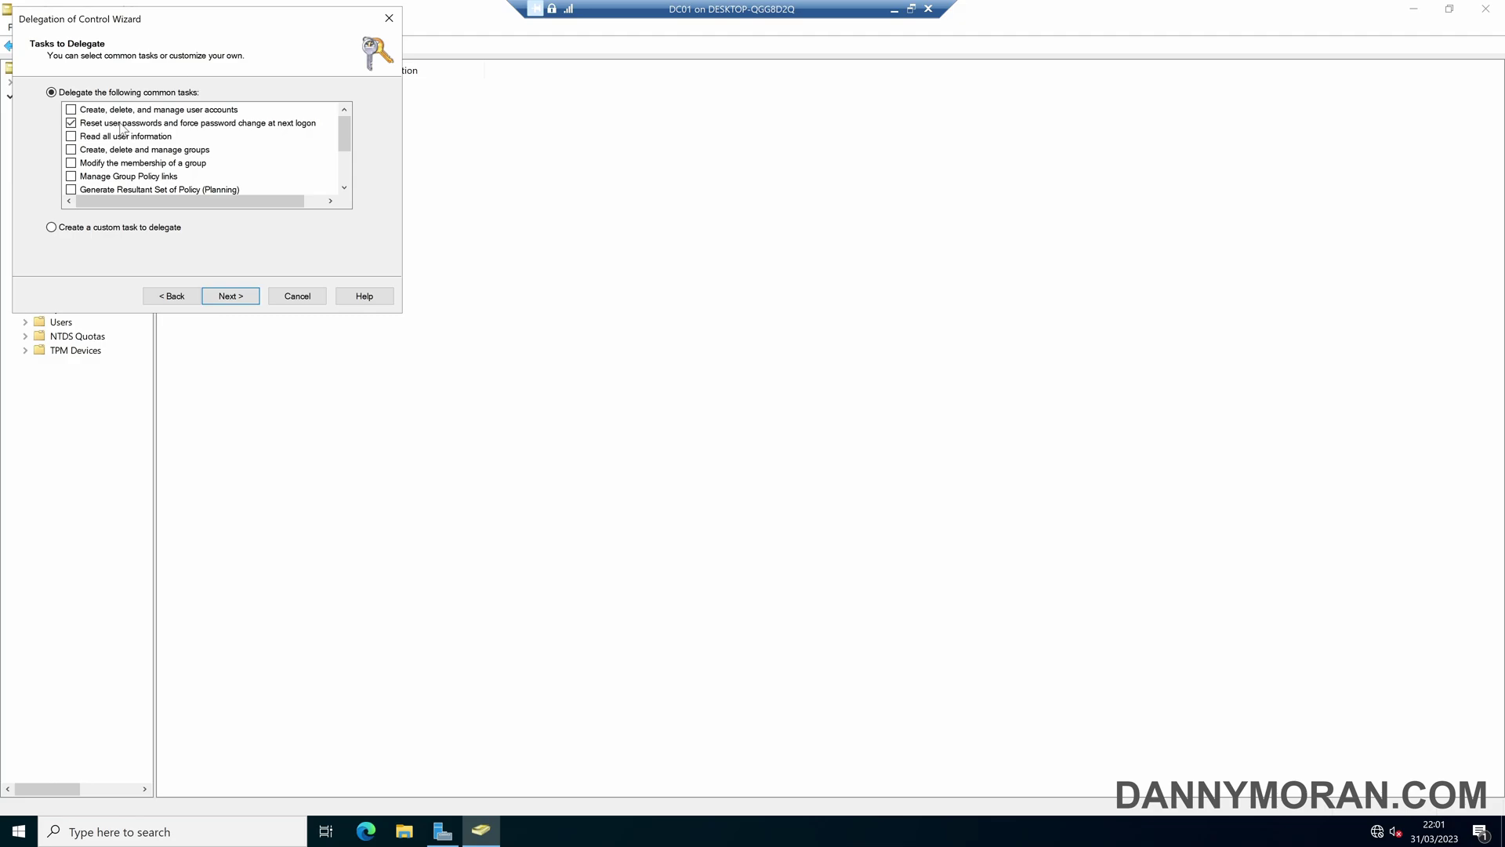
pyautogui.click(237, 298)
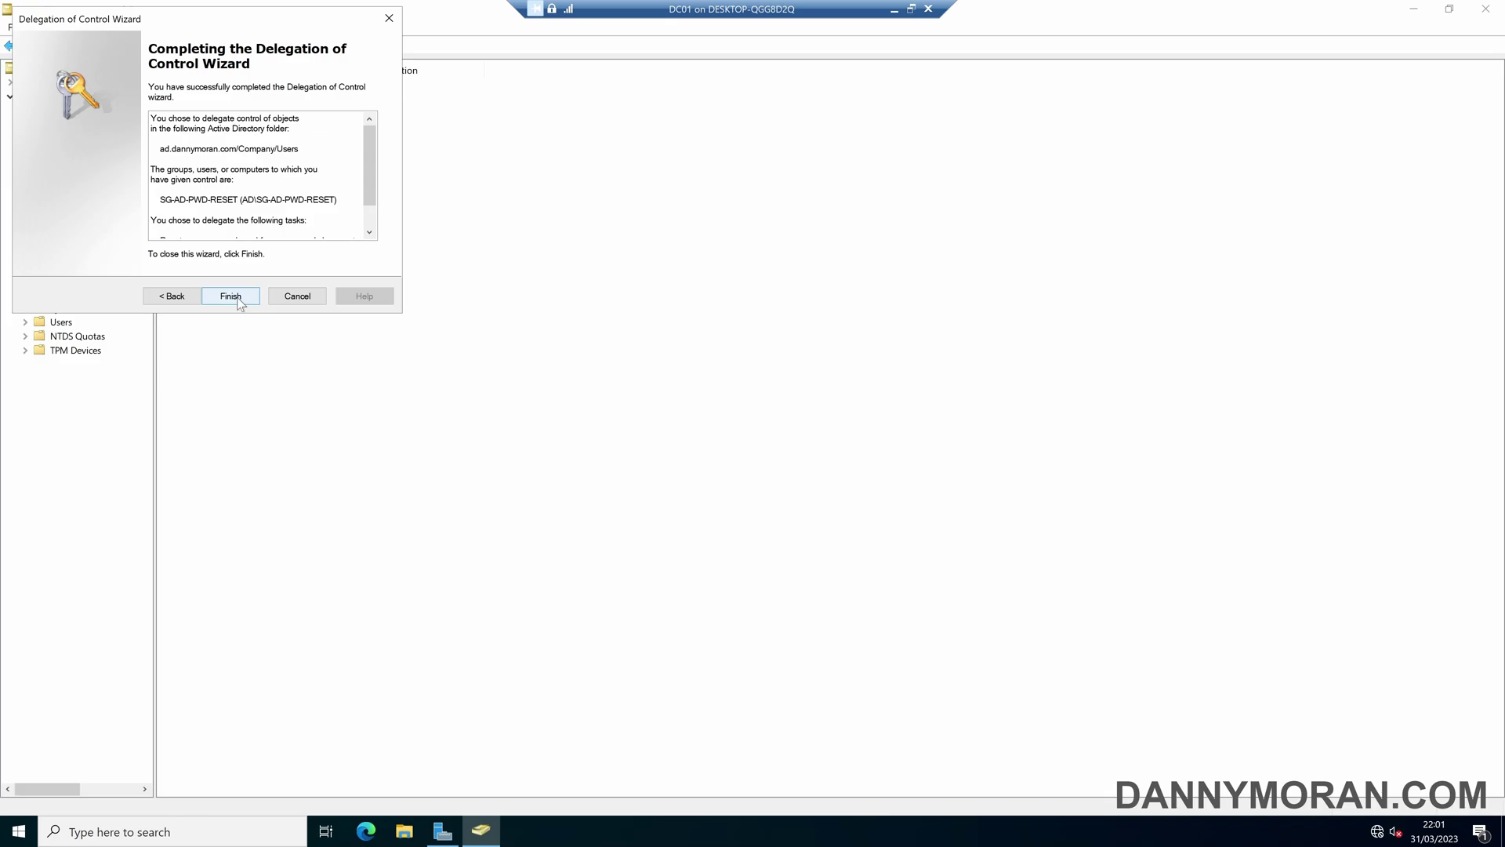
pyautogui.scroll(-2, 247, 271)
pyautogui.click(228, 296)
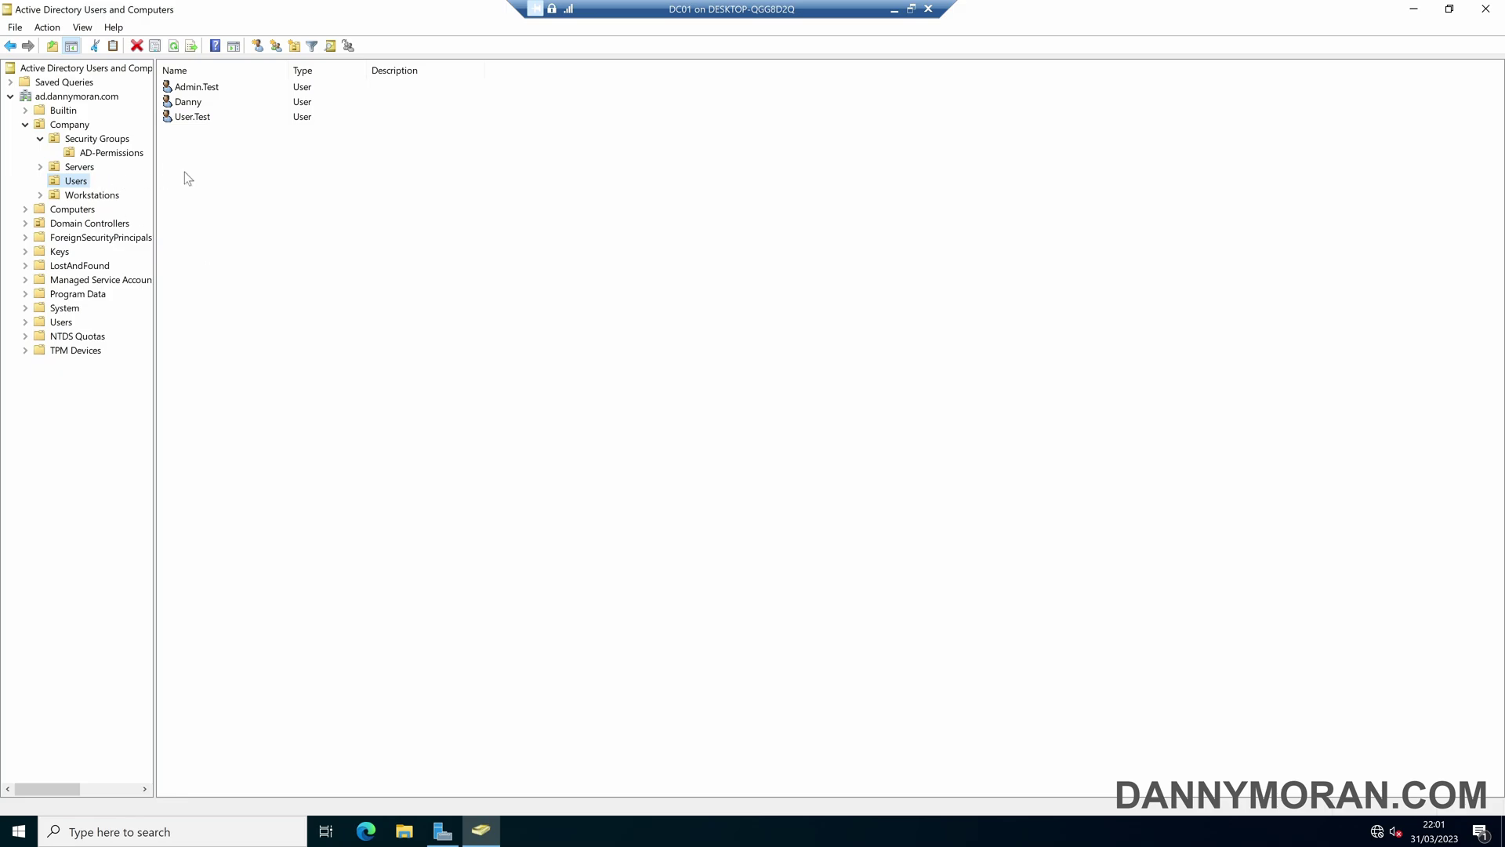
pyautogui.rightClick(76, 185)
pyautogui.click(151, 405)
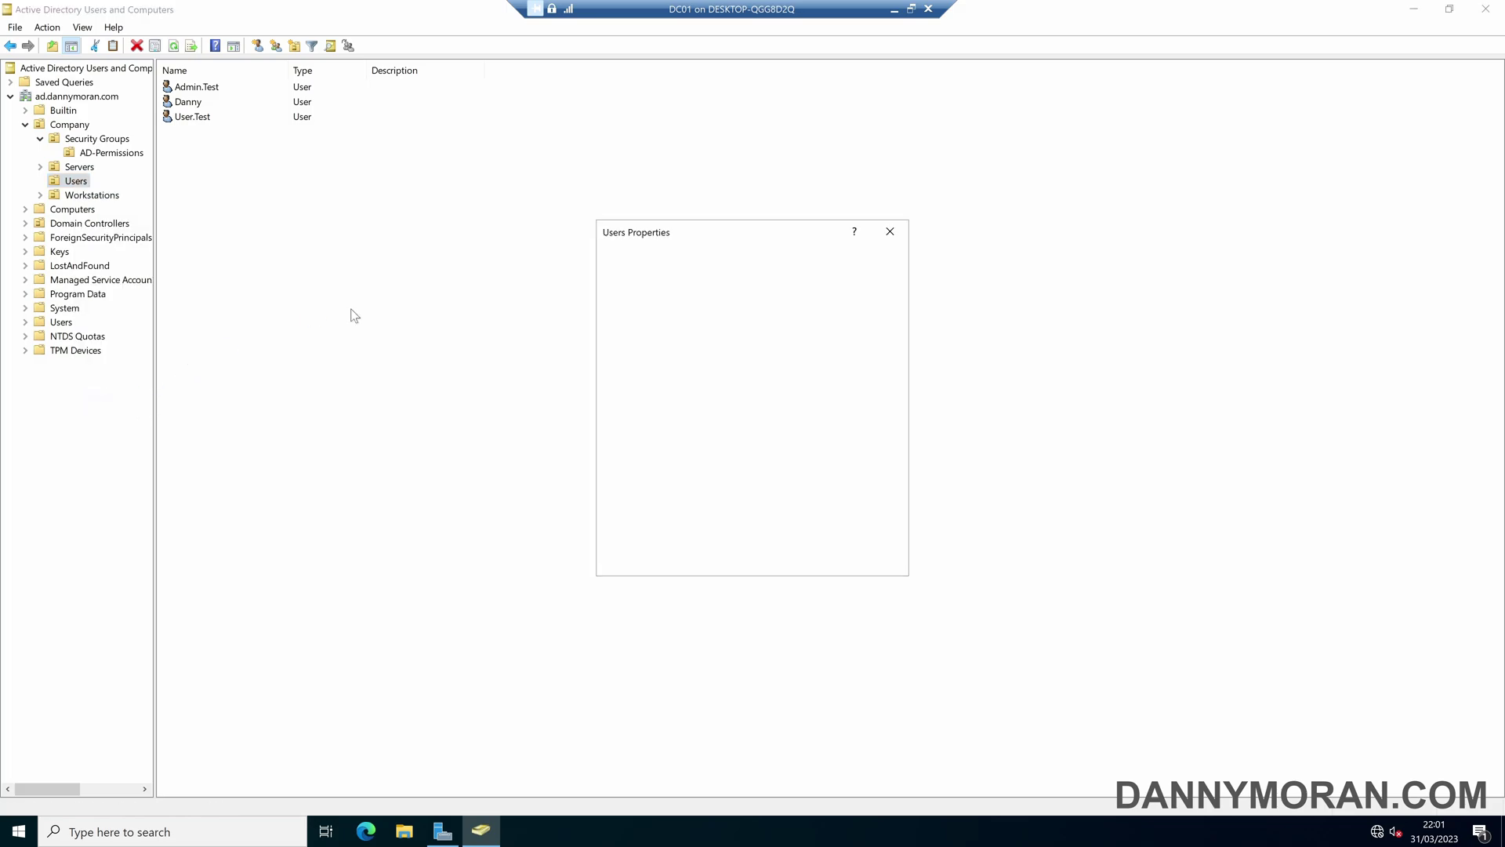
pyautogui.click(889, 232)
pyautogui.click(86, 27)
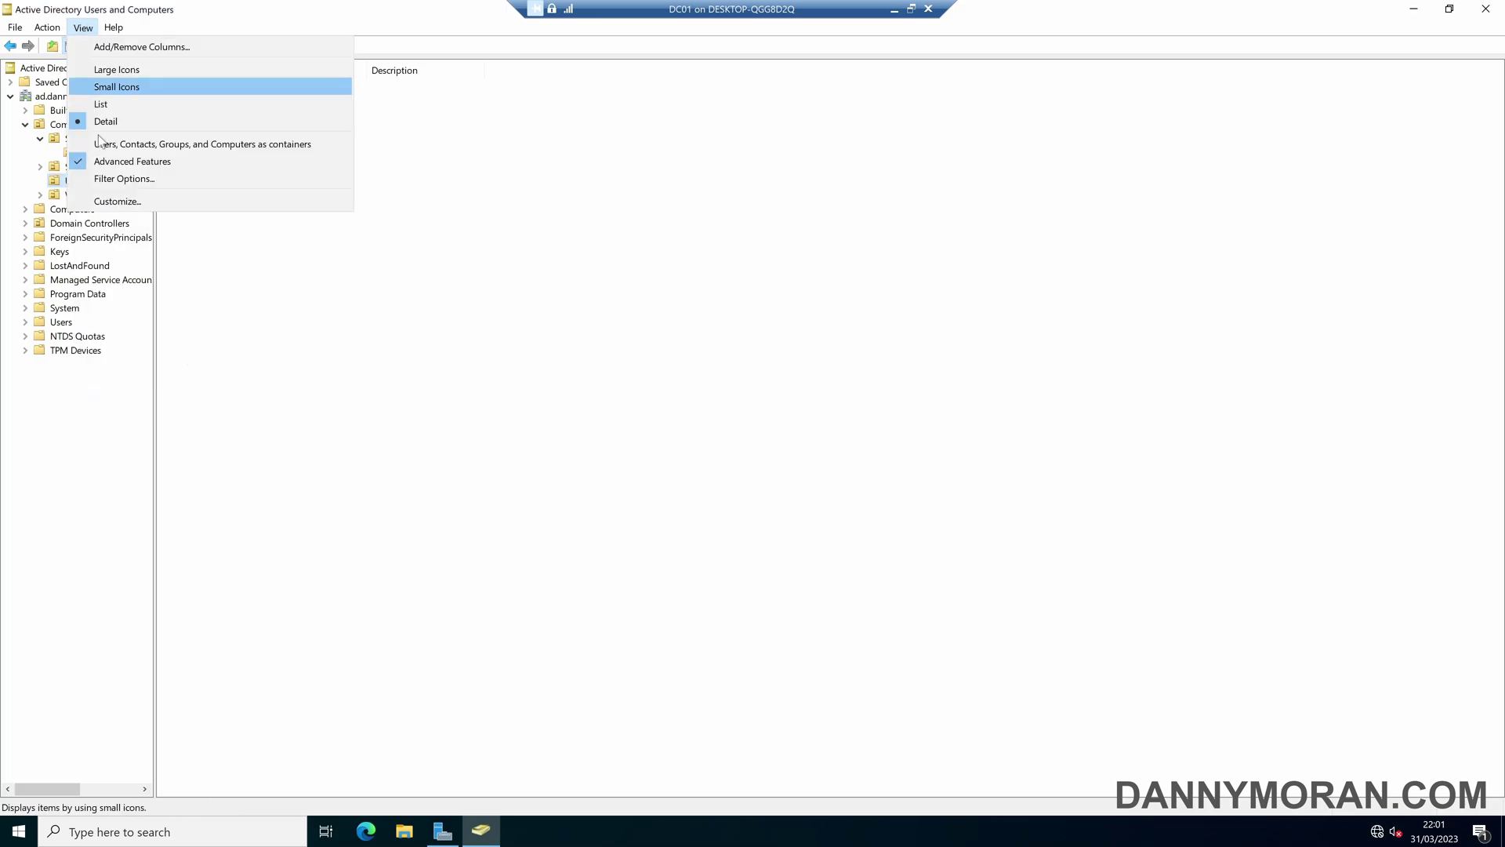
pyautogui.click(150, 167)
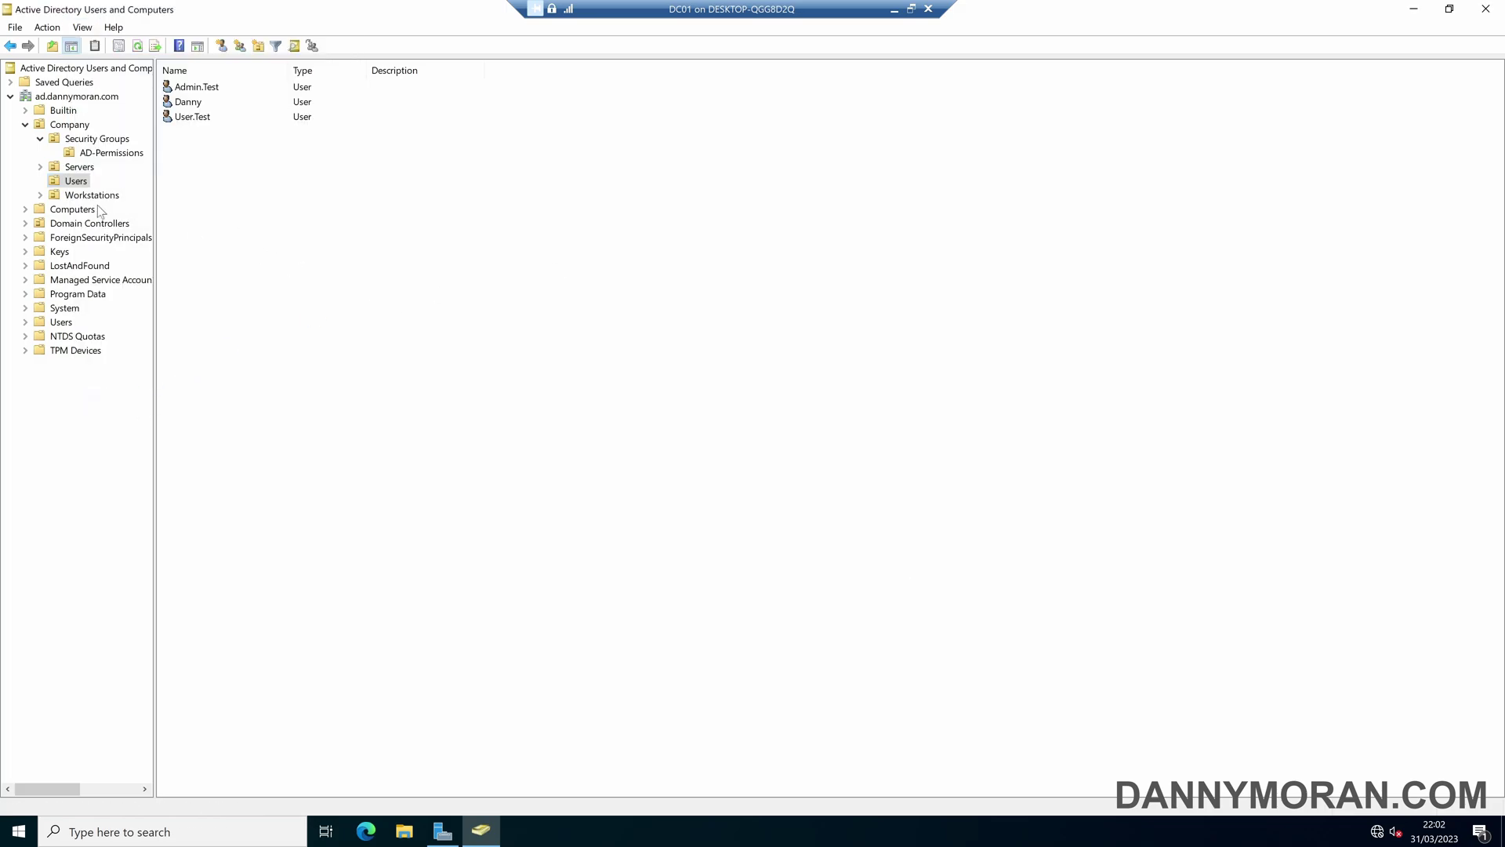
pyautogui.rightClick(82, 181)
pyautogui.click(171, 403)
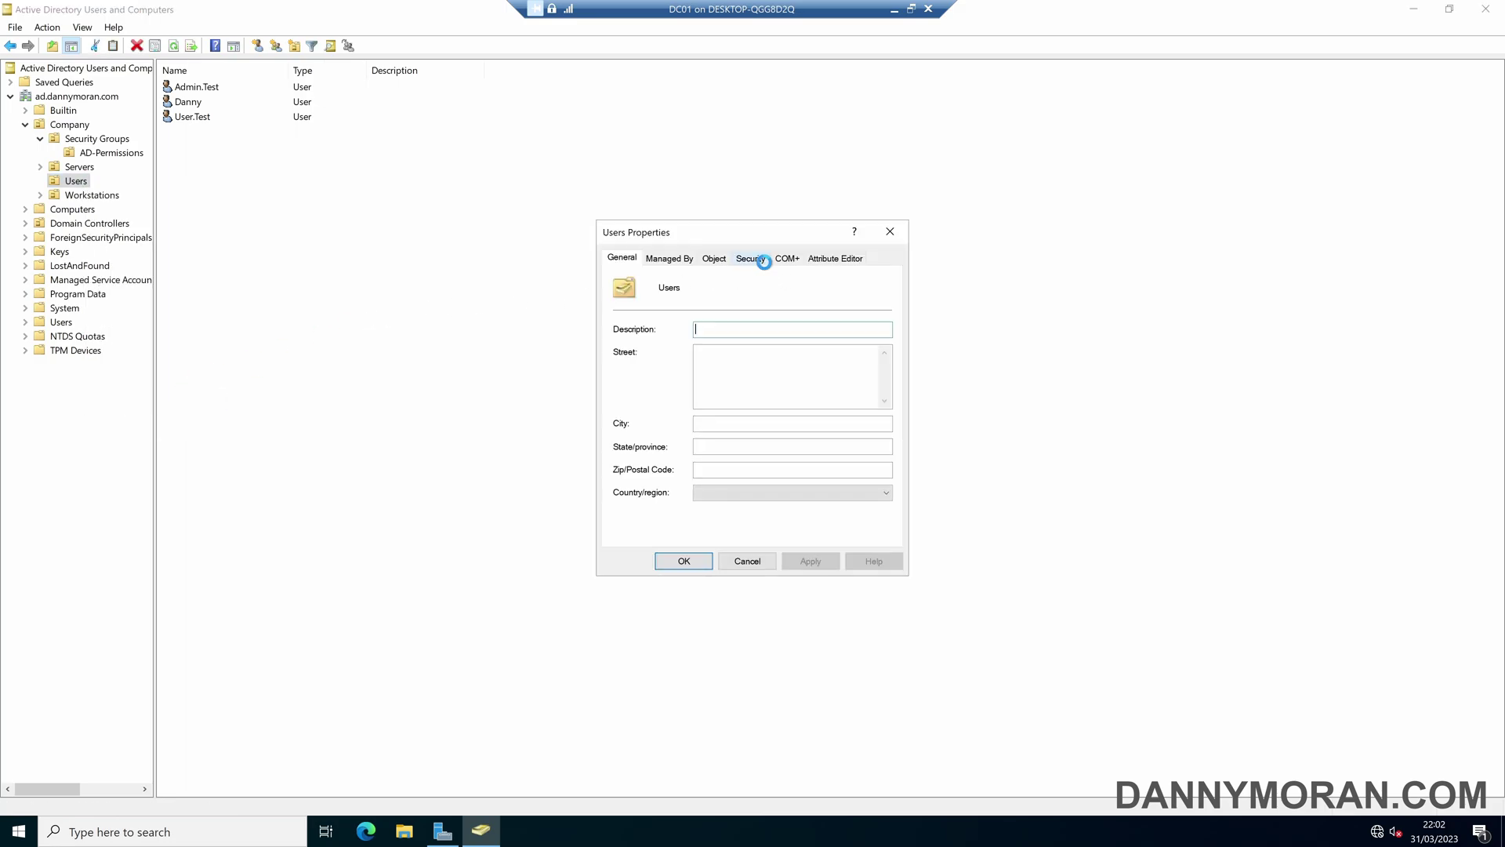
pyautogui.click(764, 262)
pyautogui.click(855, 508)
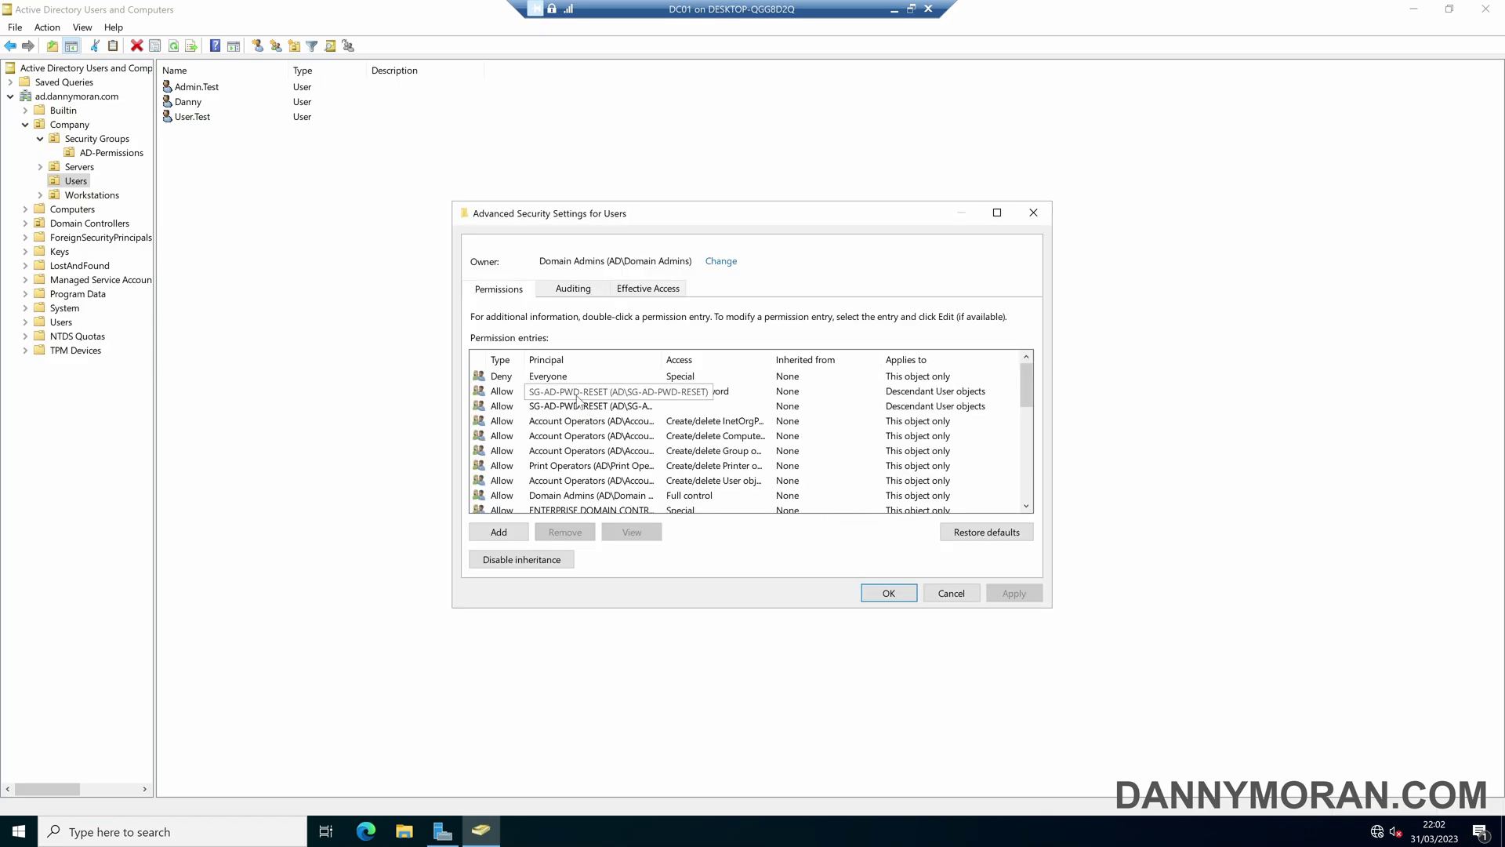
pyautogui.click(577, 396)
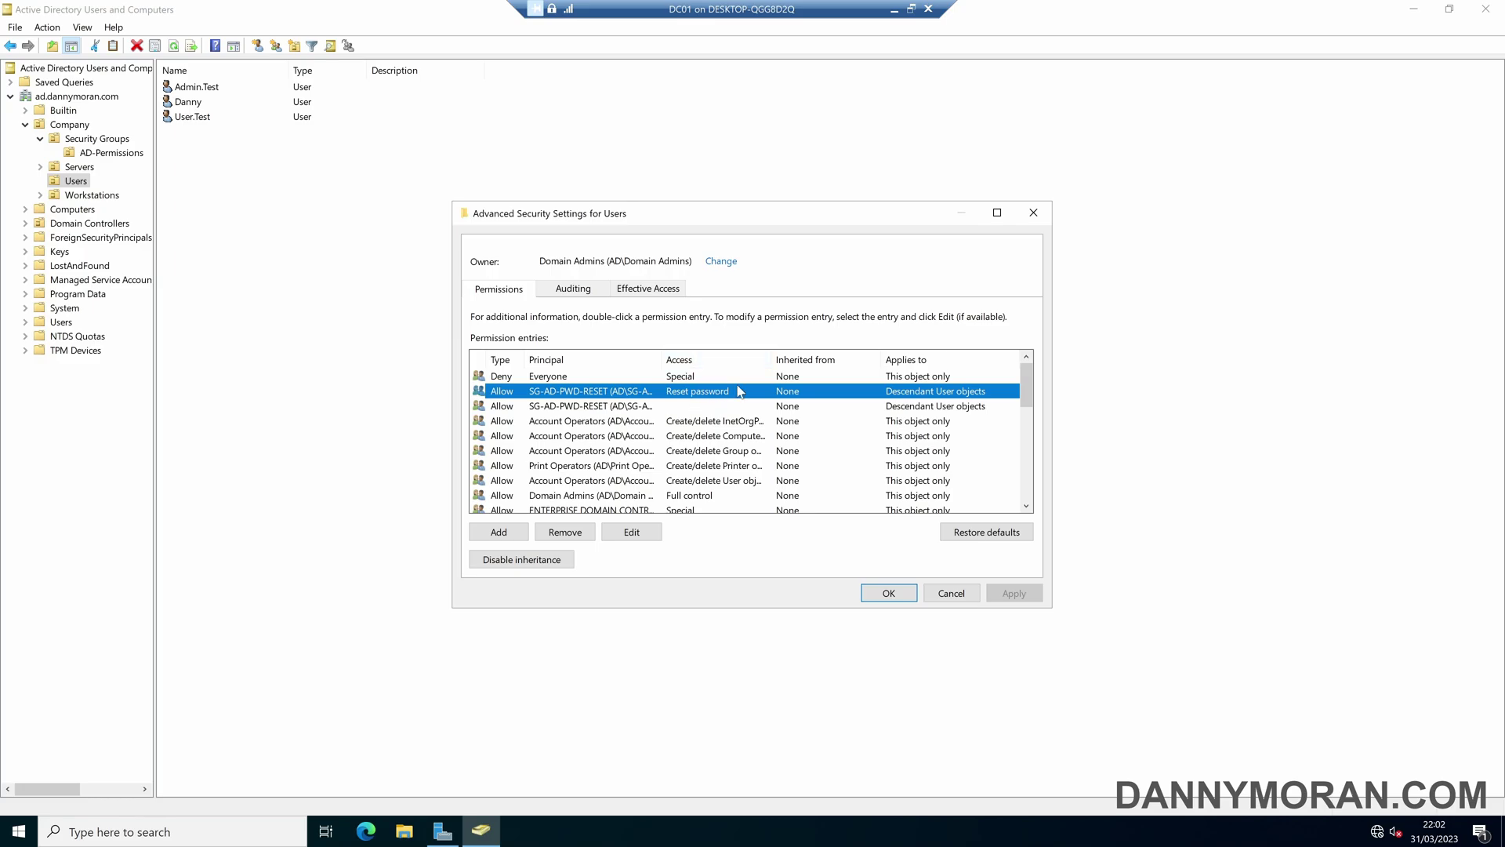
pyautogui.click(588, 406)
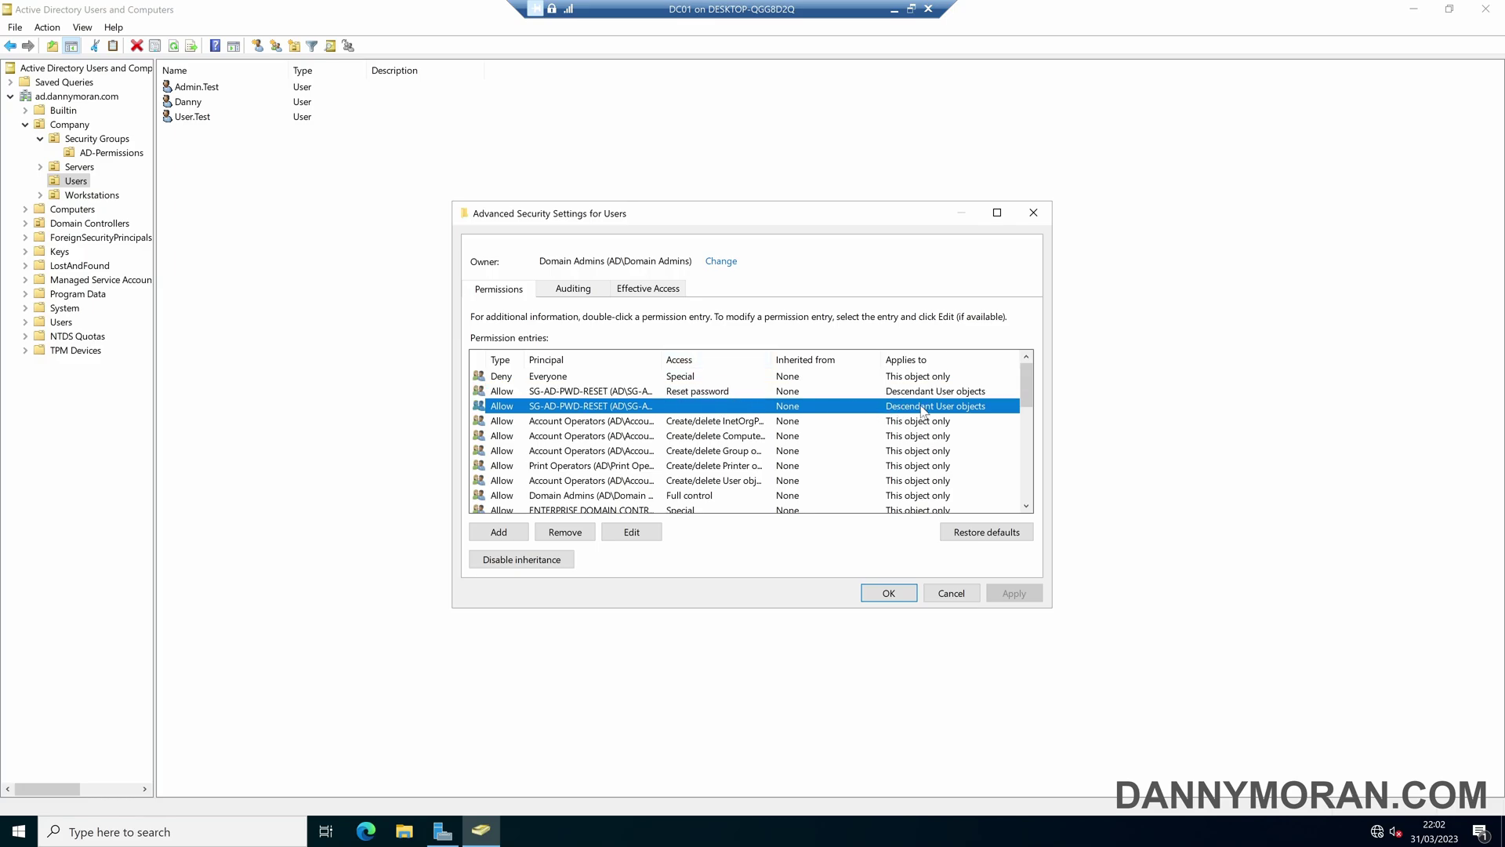
pyautogui.click(666, 392)
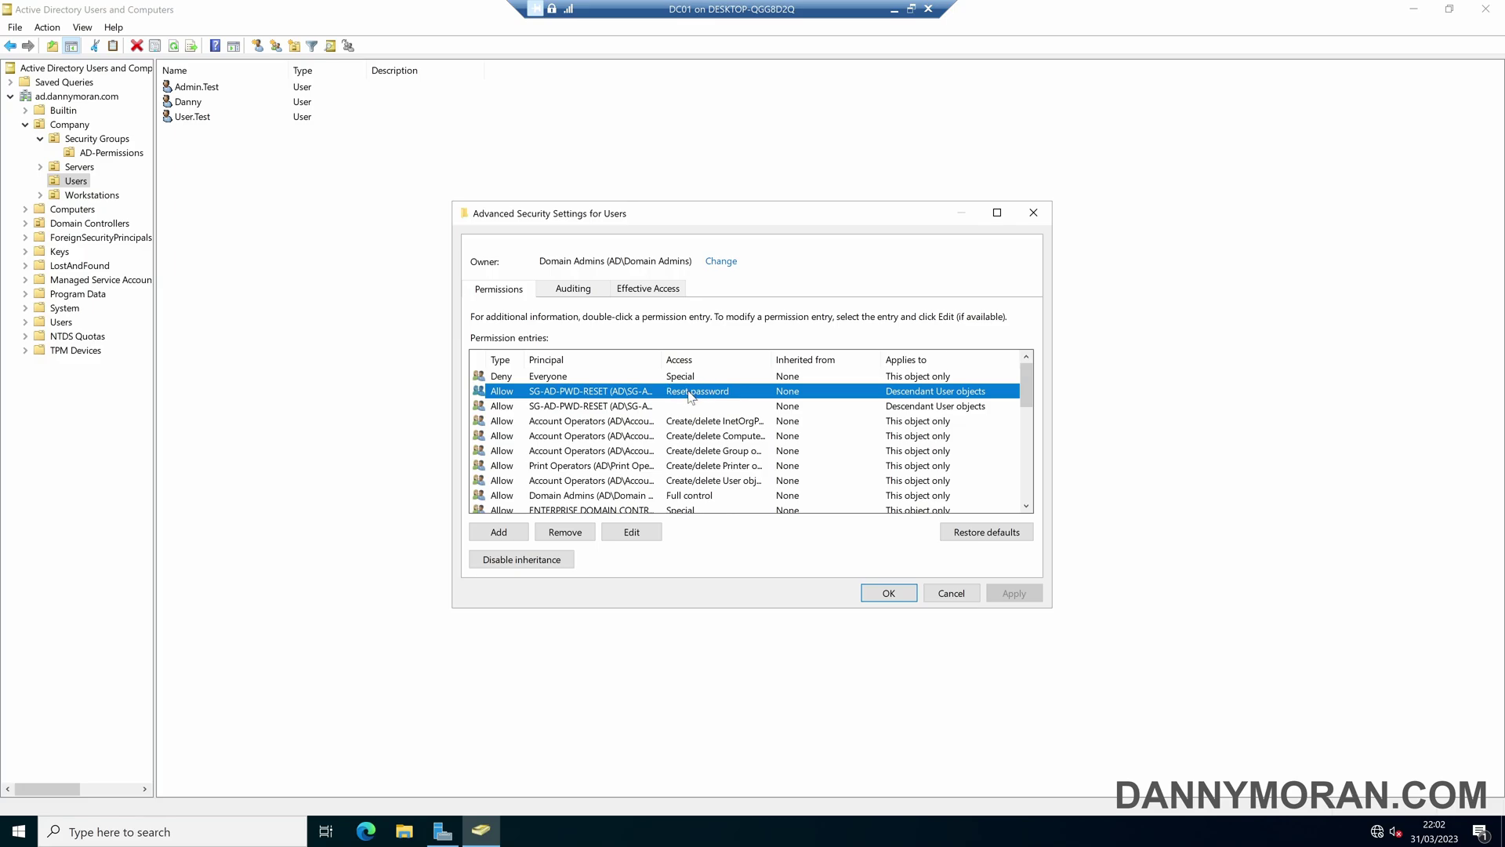
pyautogui.click(1033, 214)
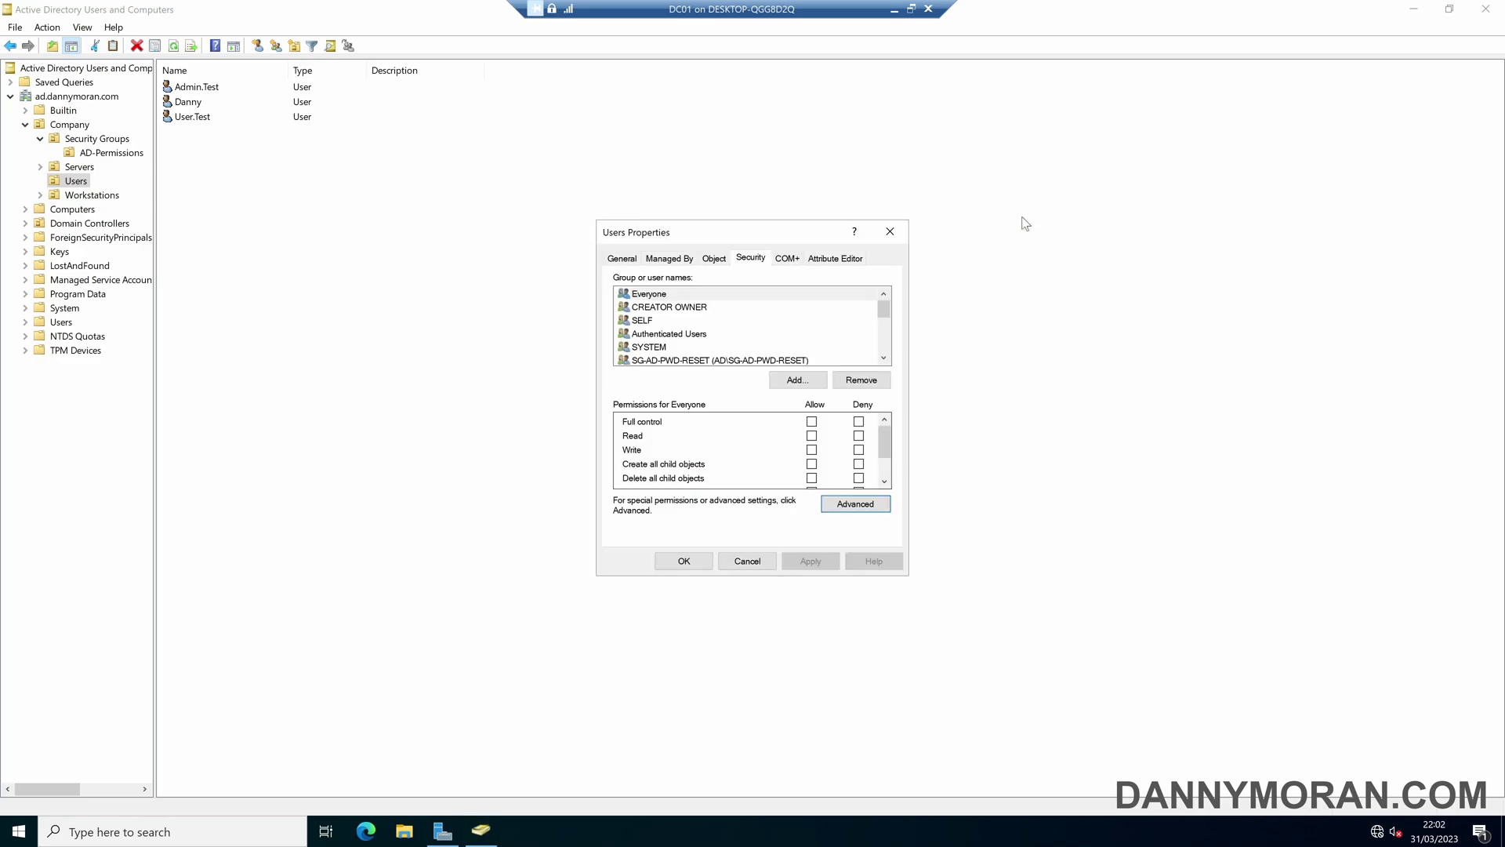
pyautogui.click(891, 228)
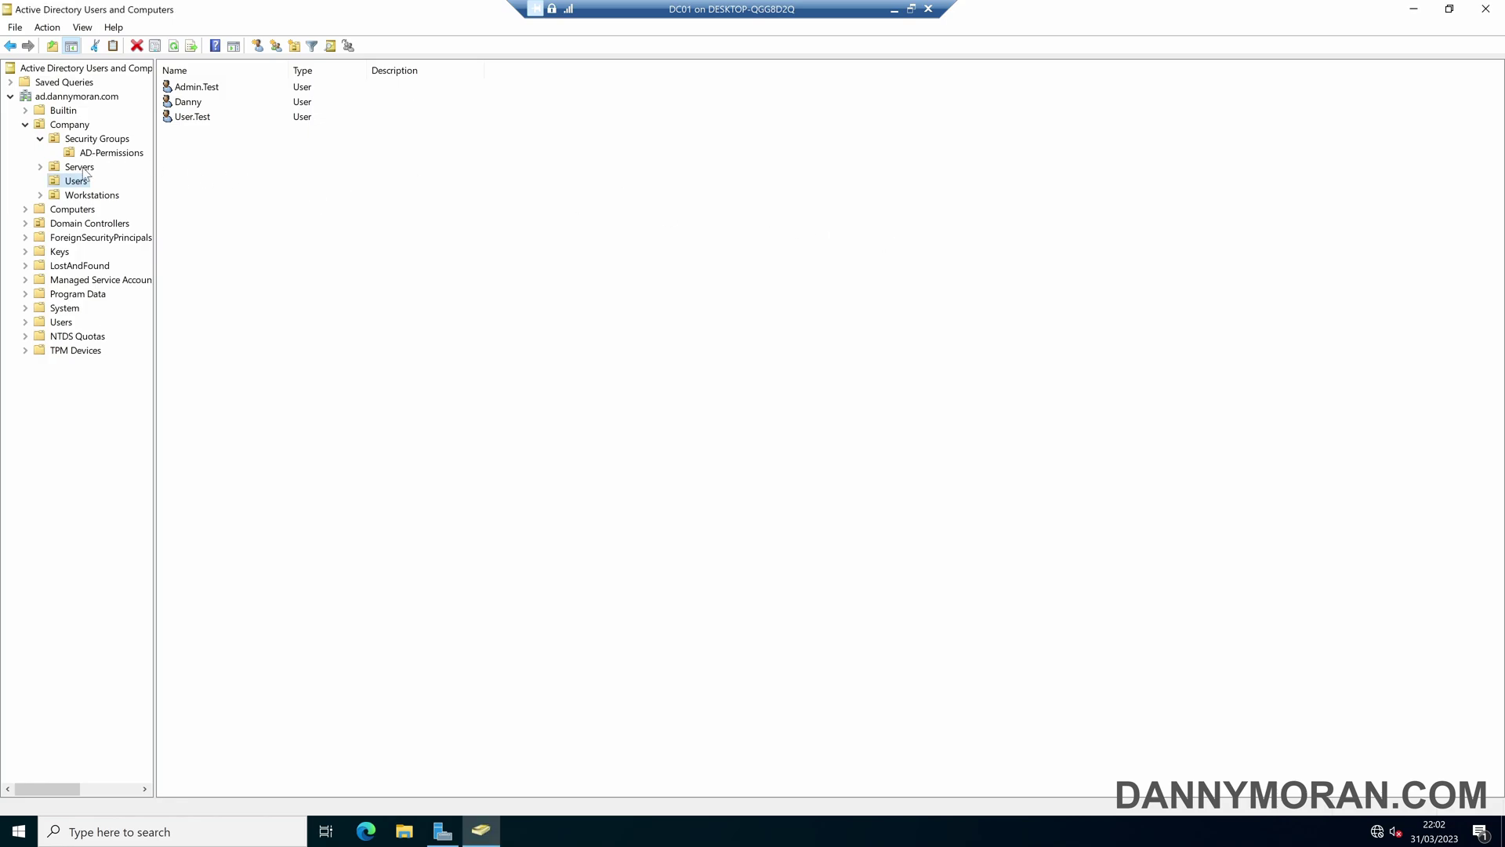
pyautogui.click(108, 152)
pyautogui.click(210, 89)
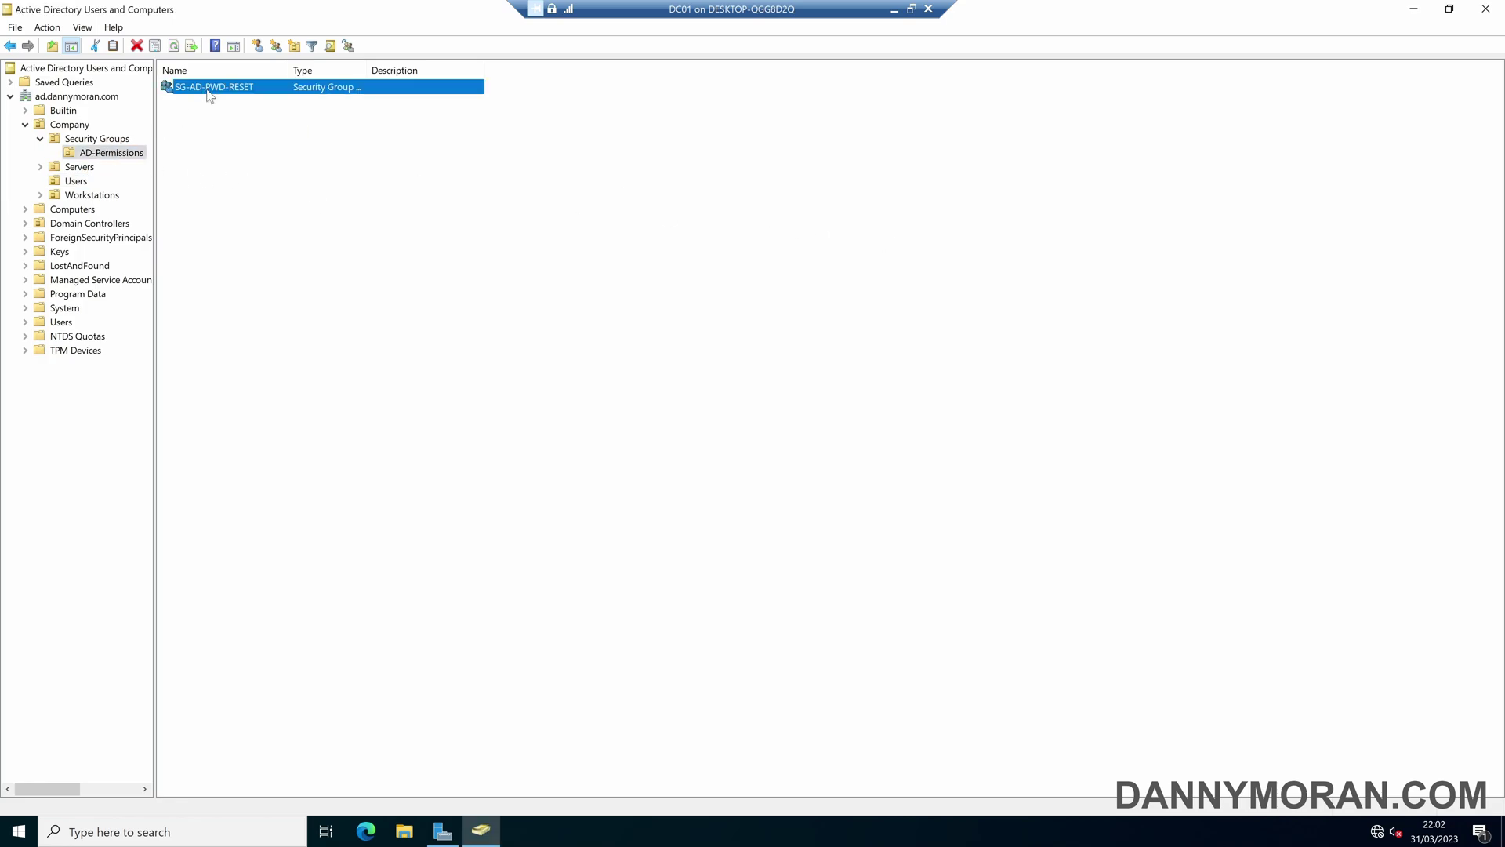
pyautogui.click(76, 180)
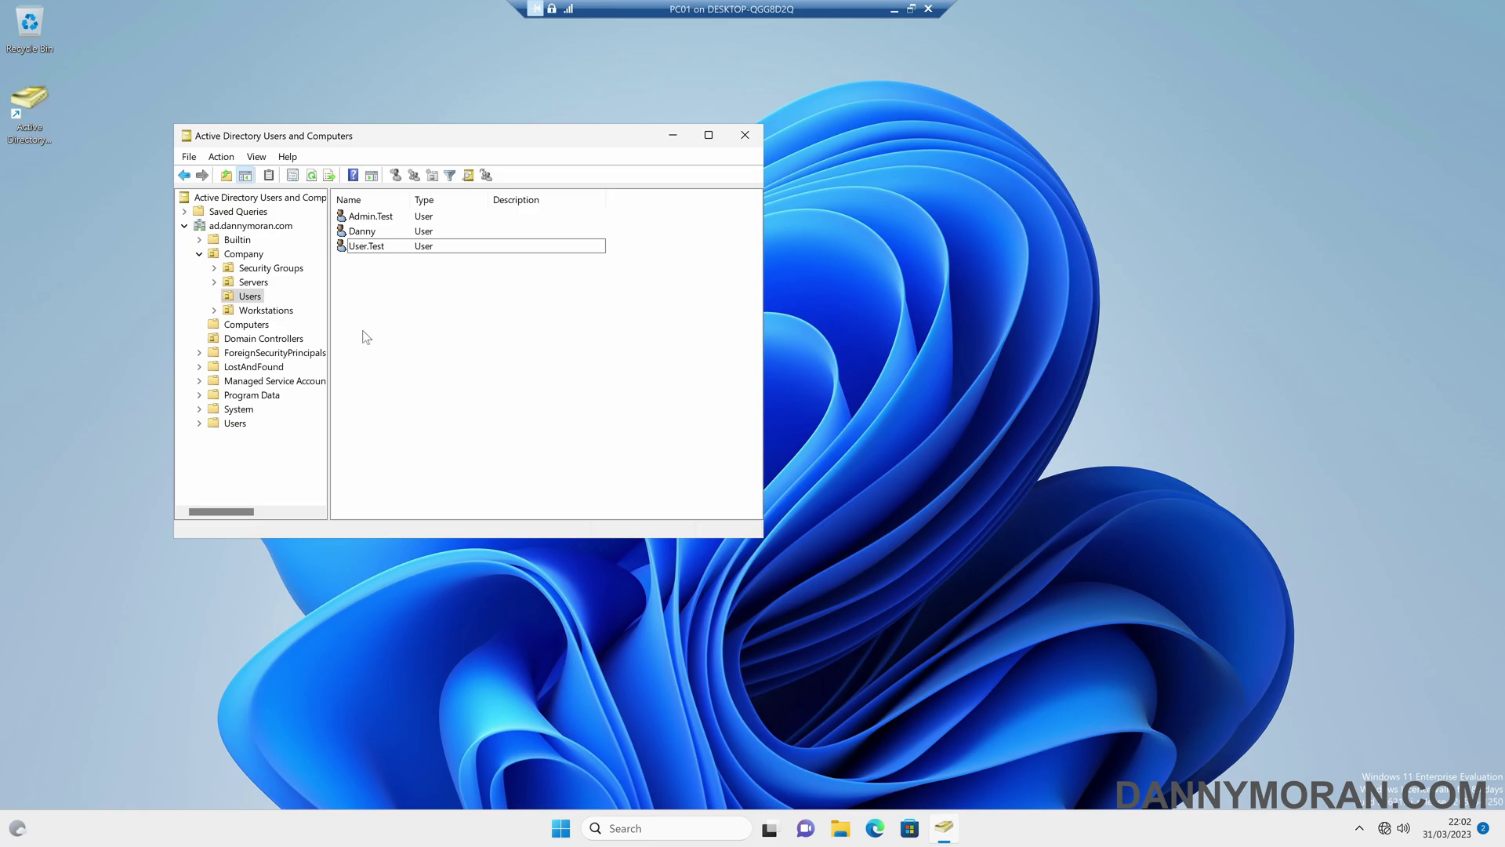
# - Close the console, sign out with logoff, then reopen Active Directory Users and Computers from the desktop
pyautogui.hotkey('alt', 'F4')
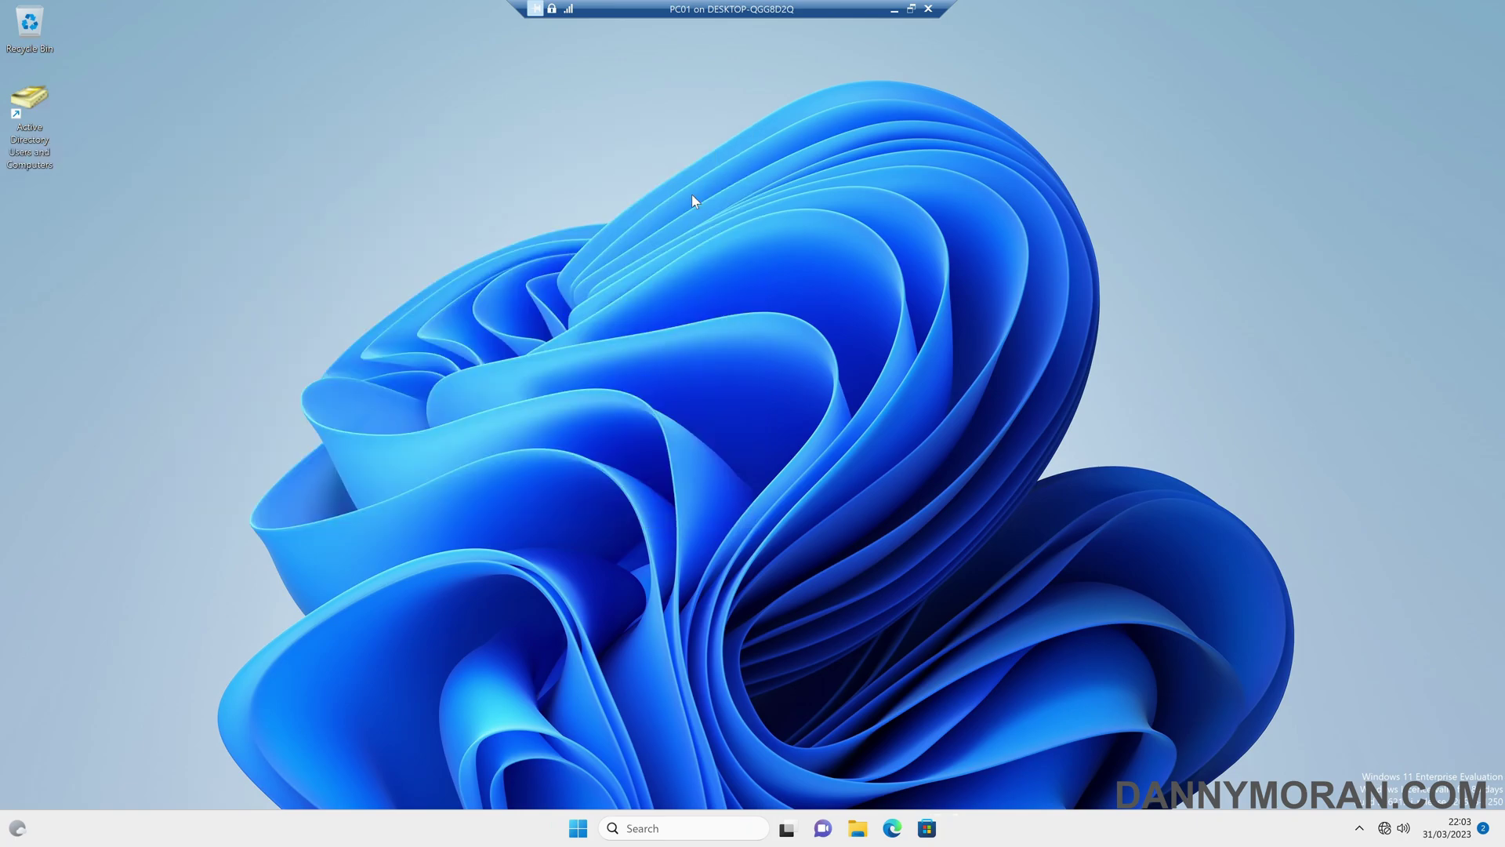
pyautogui.press('super')
pyautogui.write('logoff')
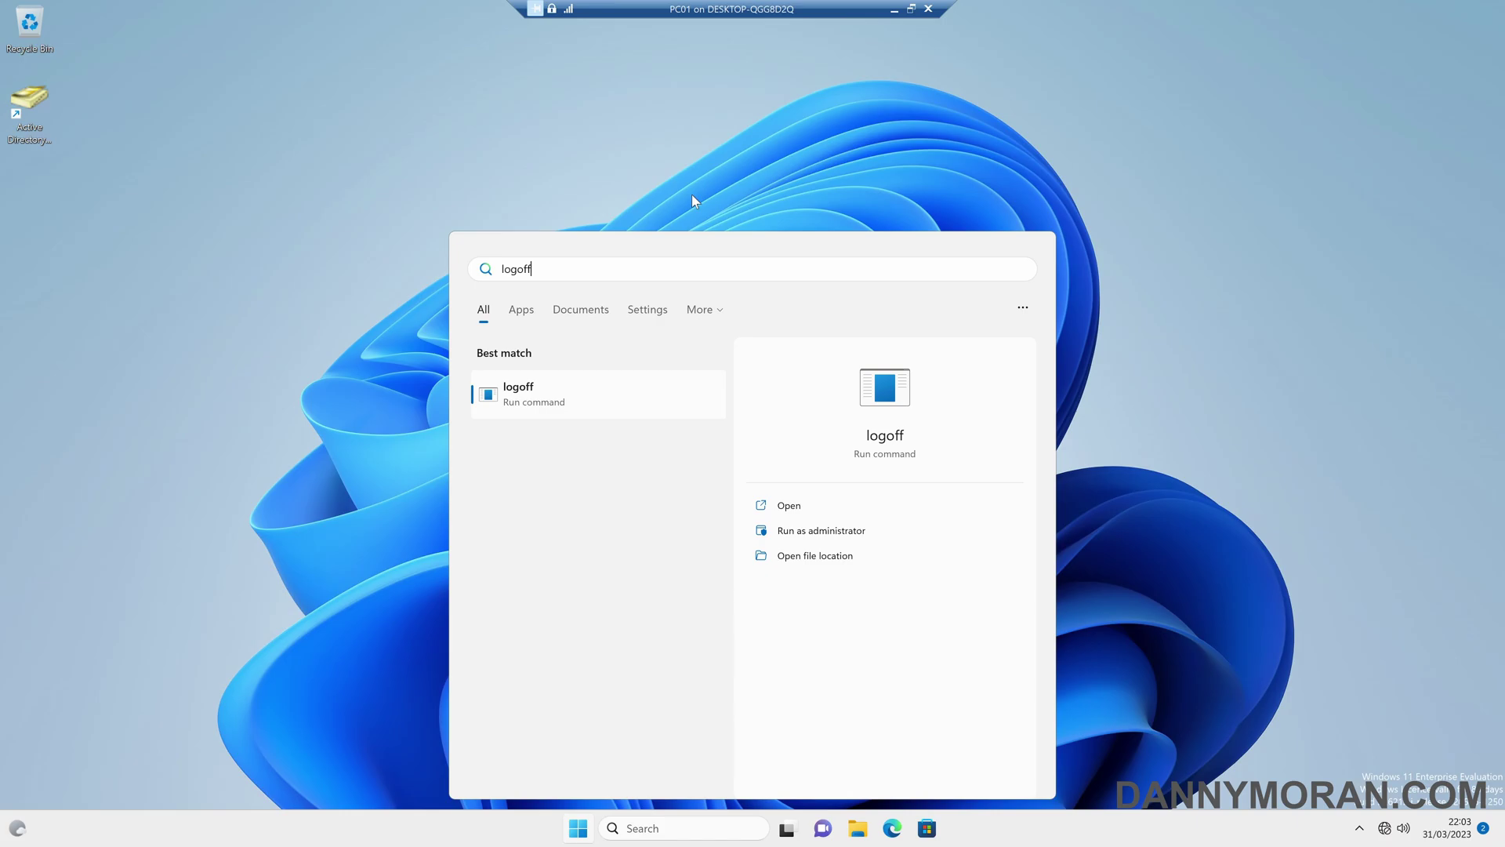
pyautogui.press('Return')
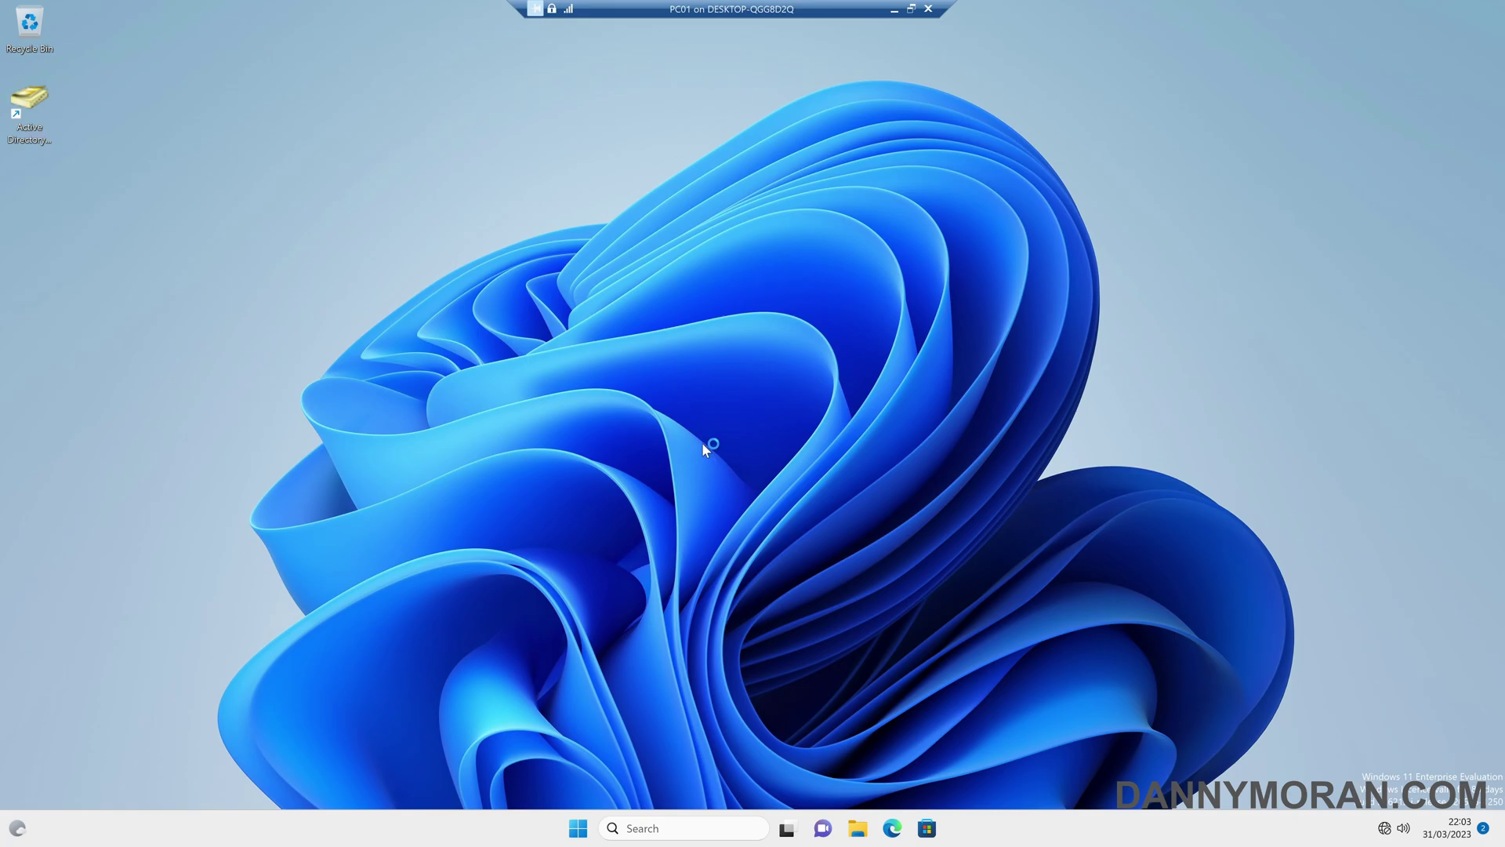
pyautogui.doubleClick(44, 110)
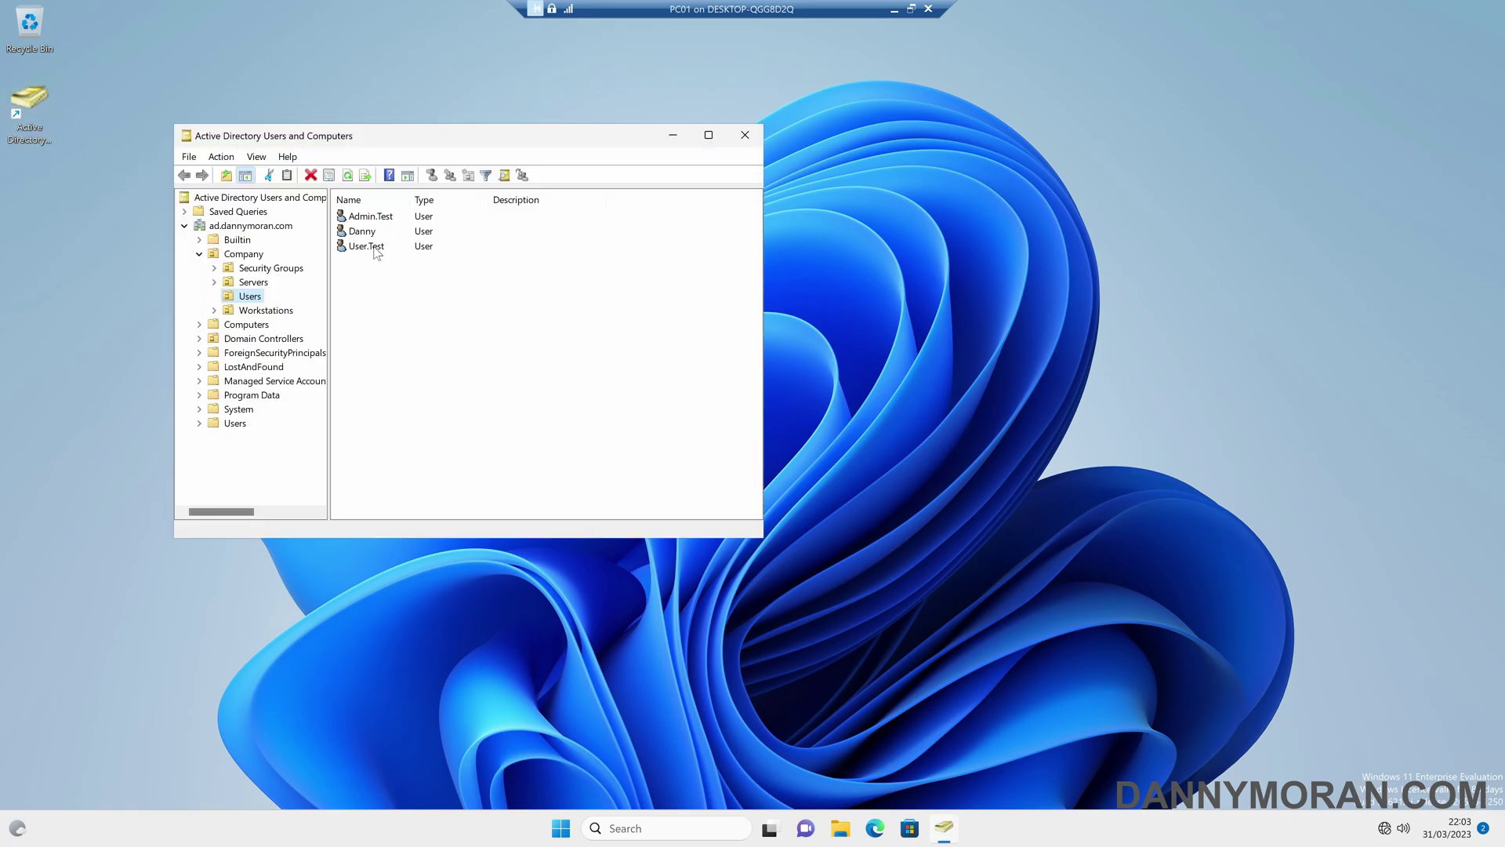
# - Reset User.Test's password to a new password, then search Start for cmd
pyautogui.rightClick(374, 250)
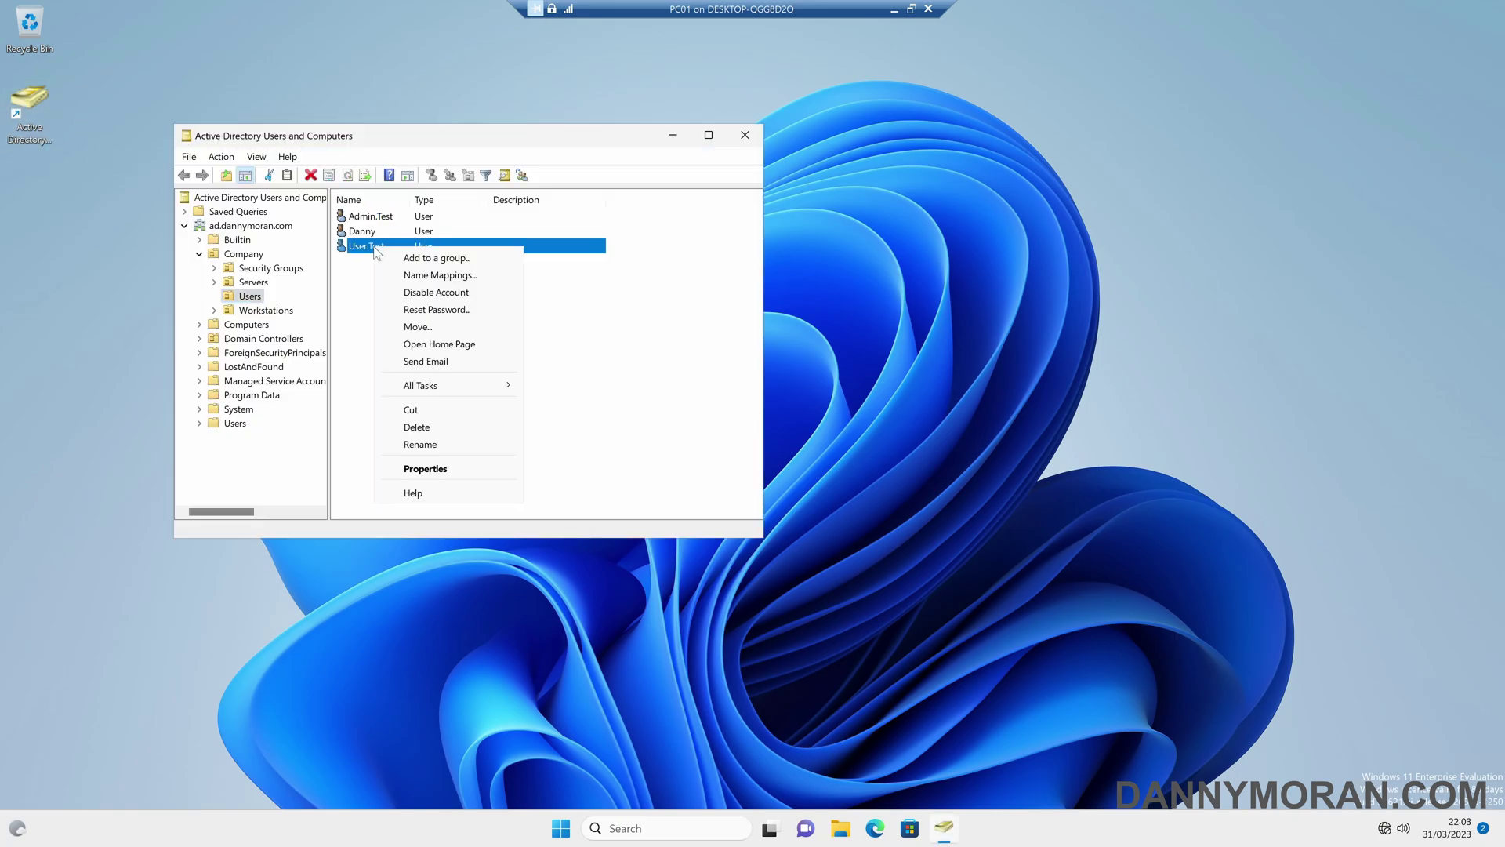
pyautogui.click(437, 311)
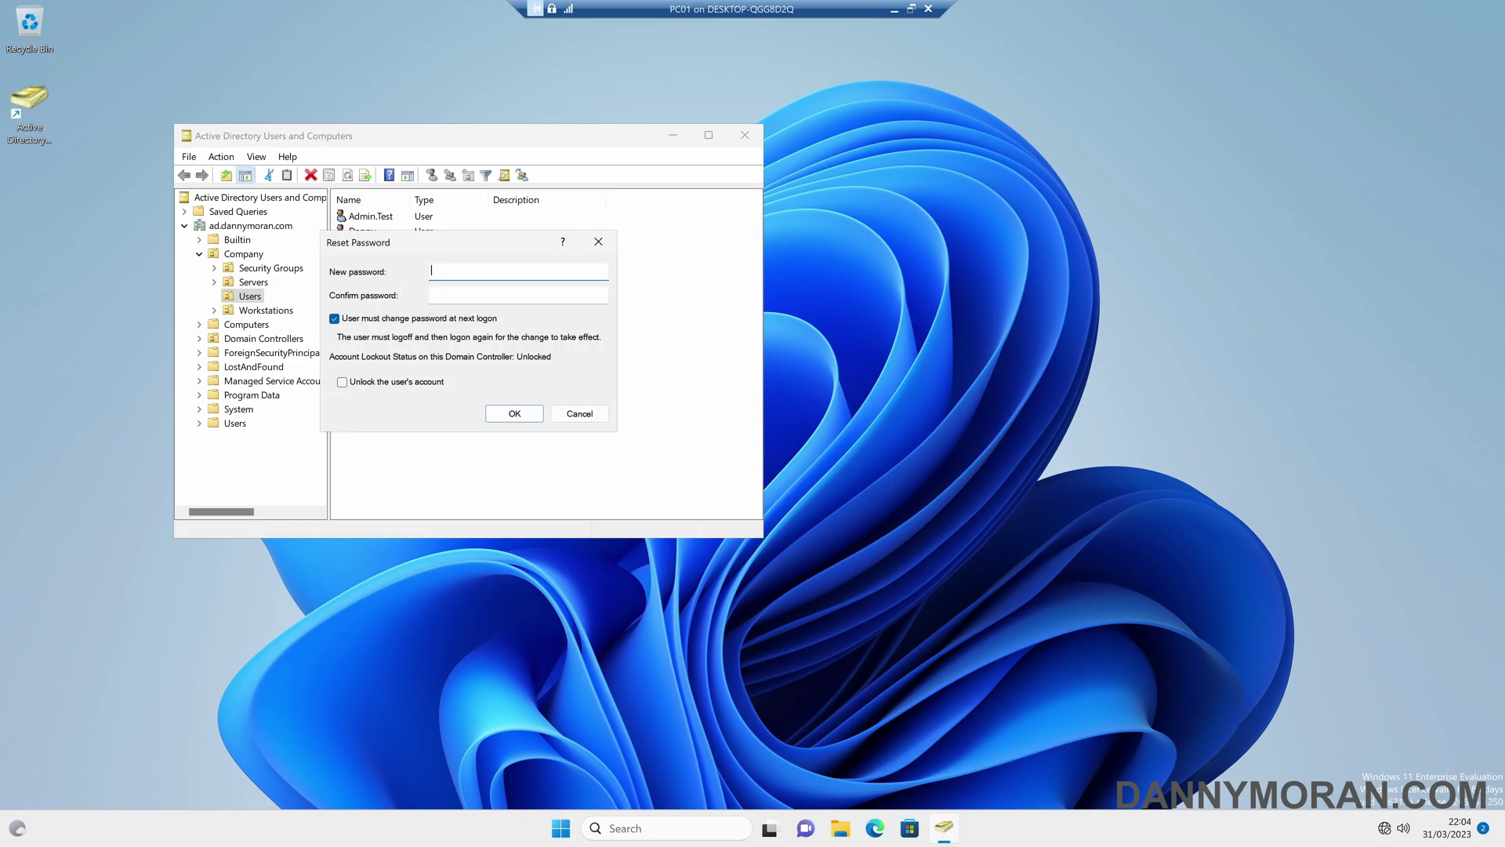
pyautogui.press('capslock')
pyautogui.write('Password1!')
pyautogui.press('Tab')
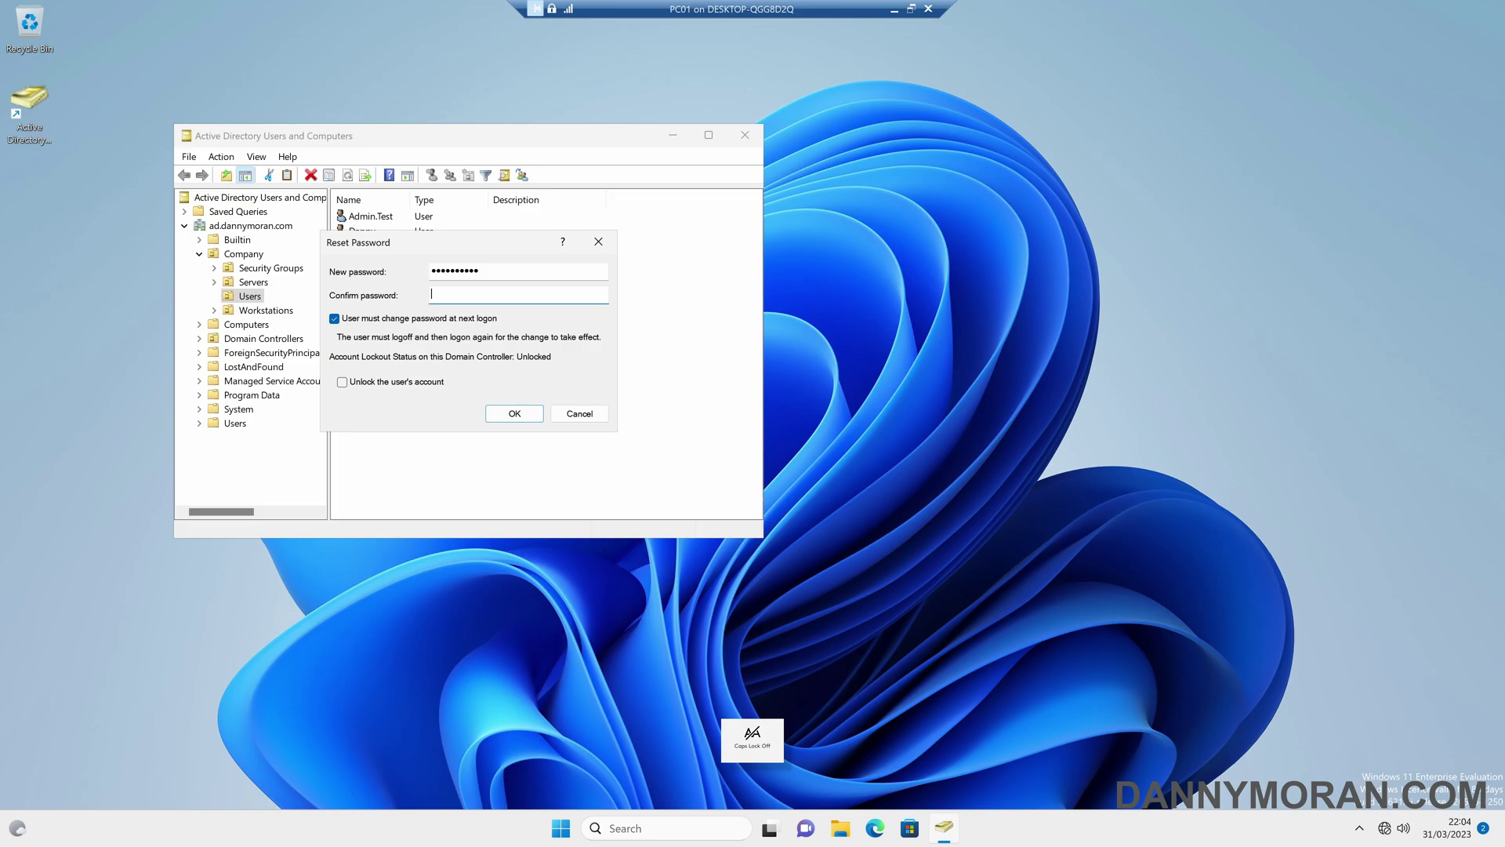
pyautogui.write('Password1!')
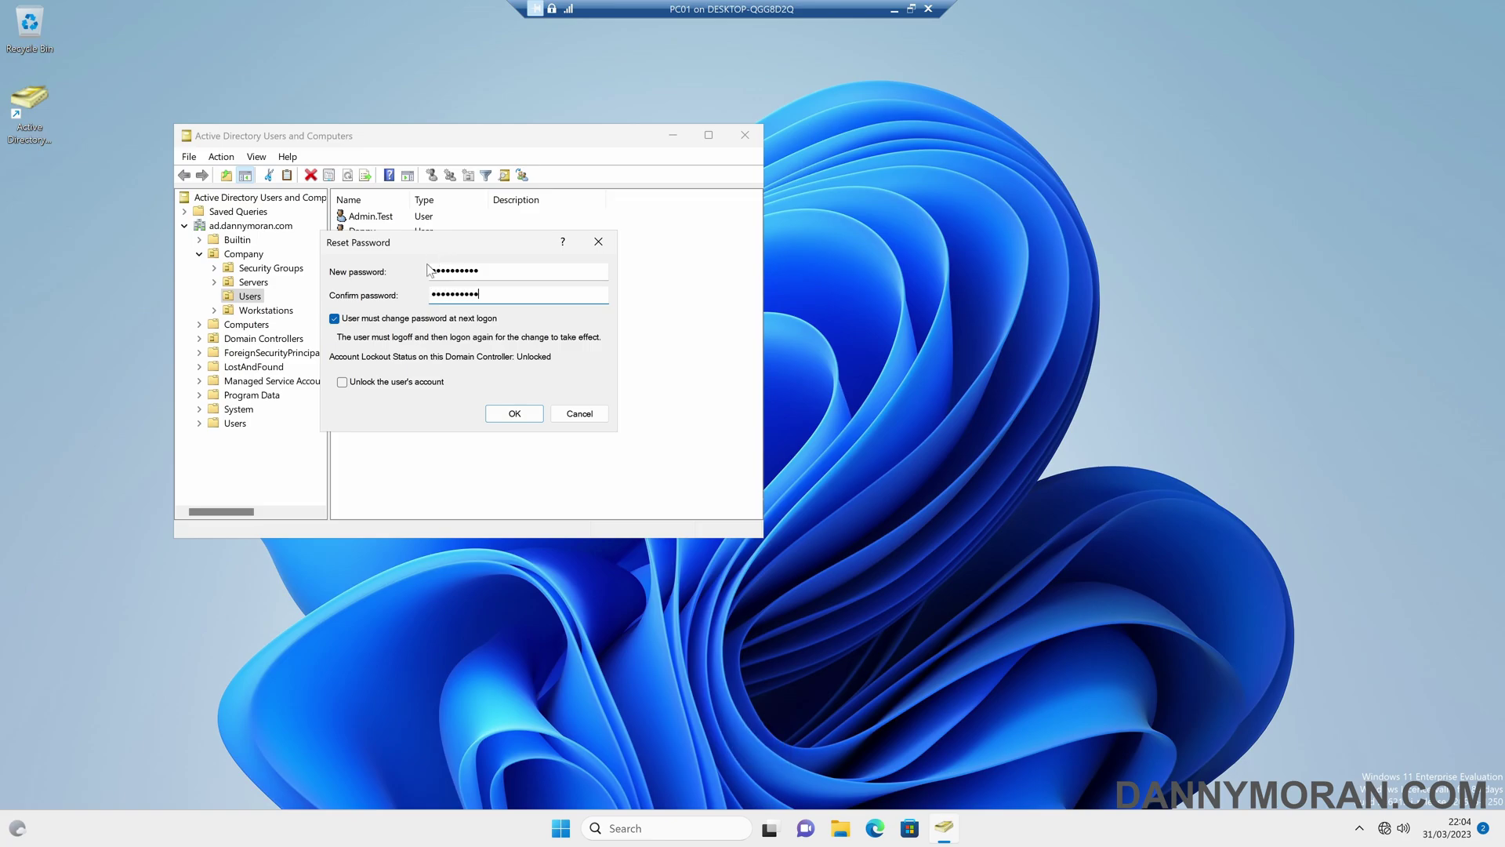
pyautogui.click(514, 413)
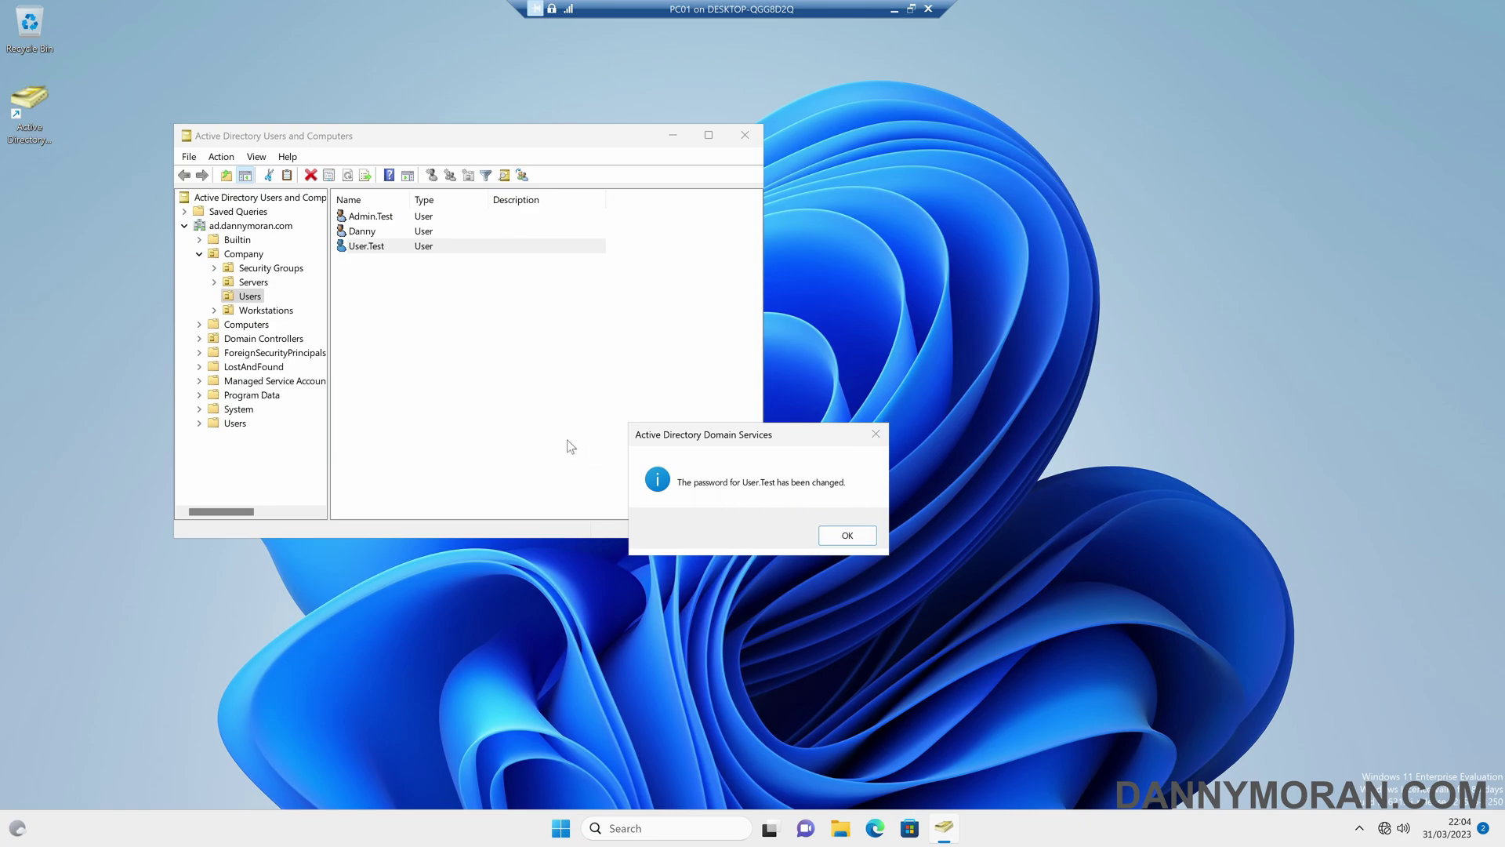
pyautogui.press('super')
pyautogui.write('cmd')
pyautogui.press('Return')
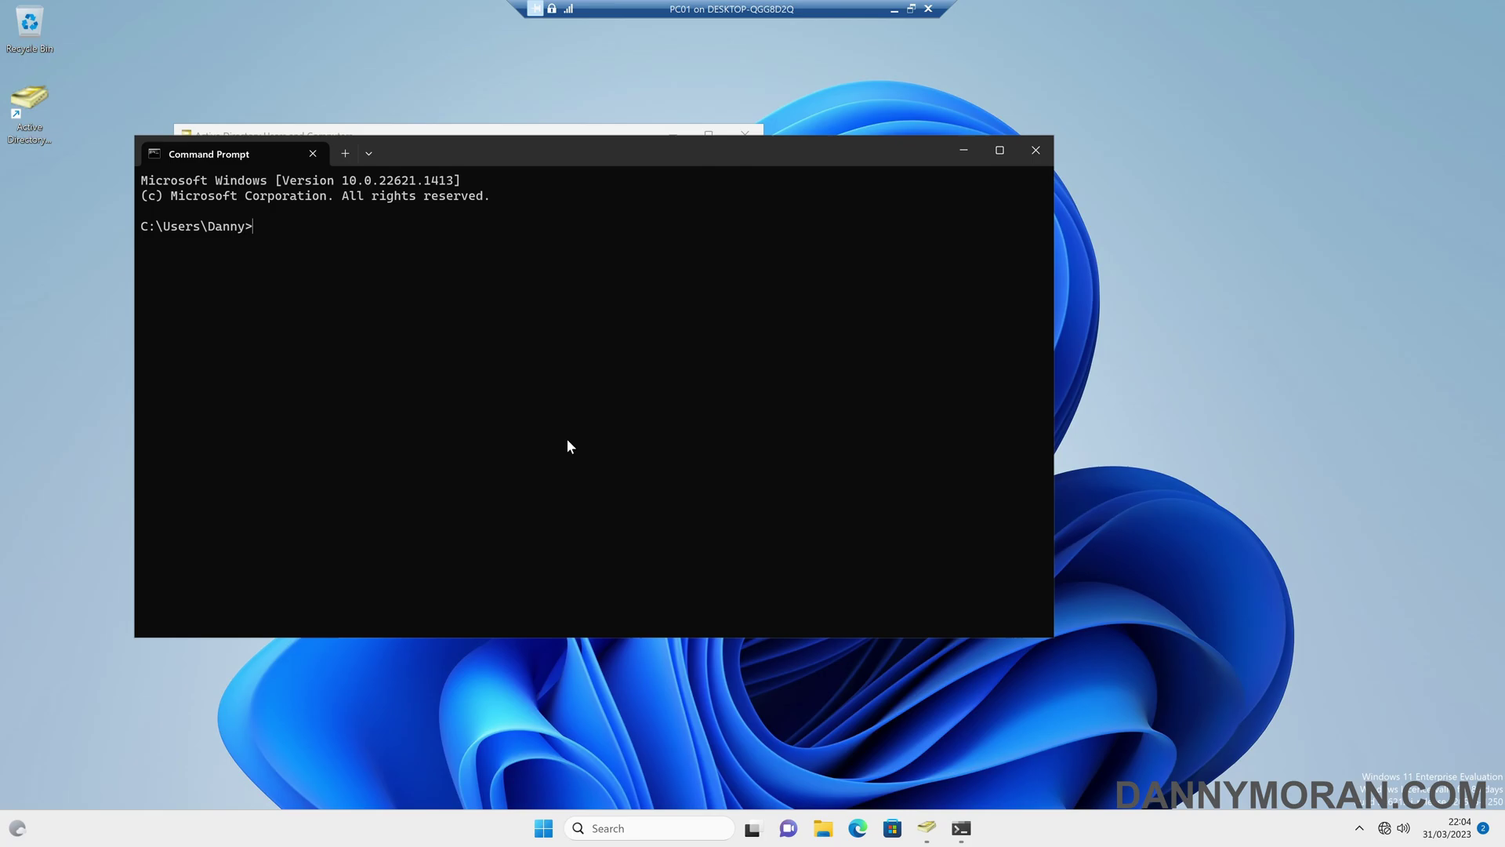
pyautogui.write('whoami')
pyautogui.press('Return')
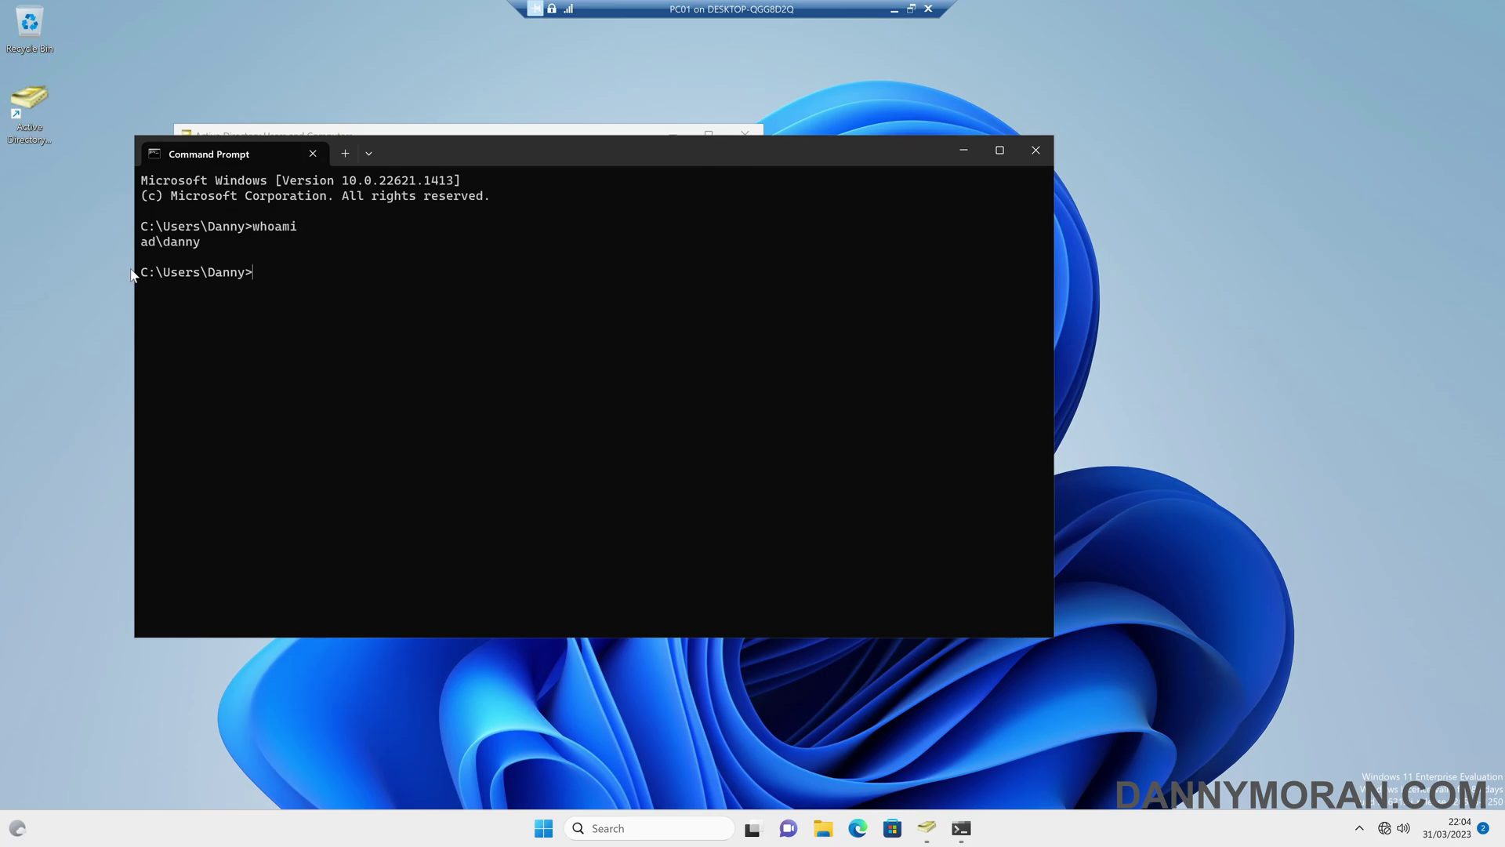
pyautogui.click(312, 154)
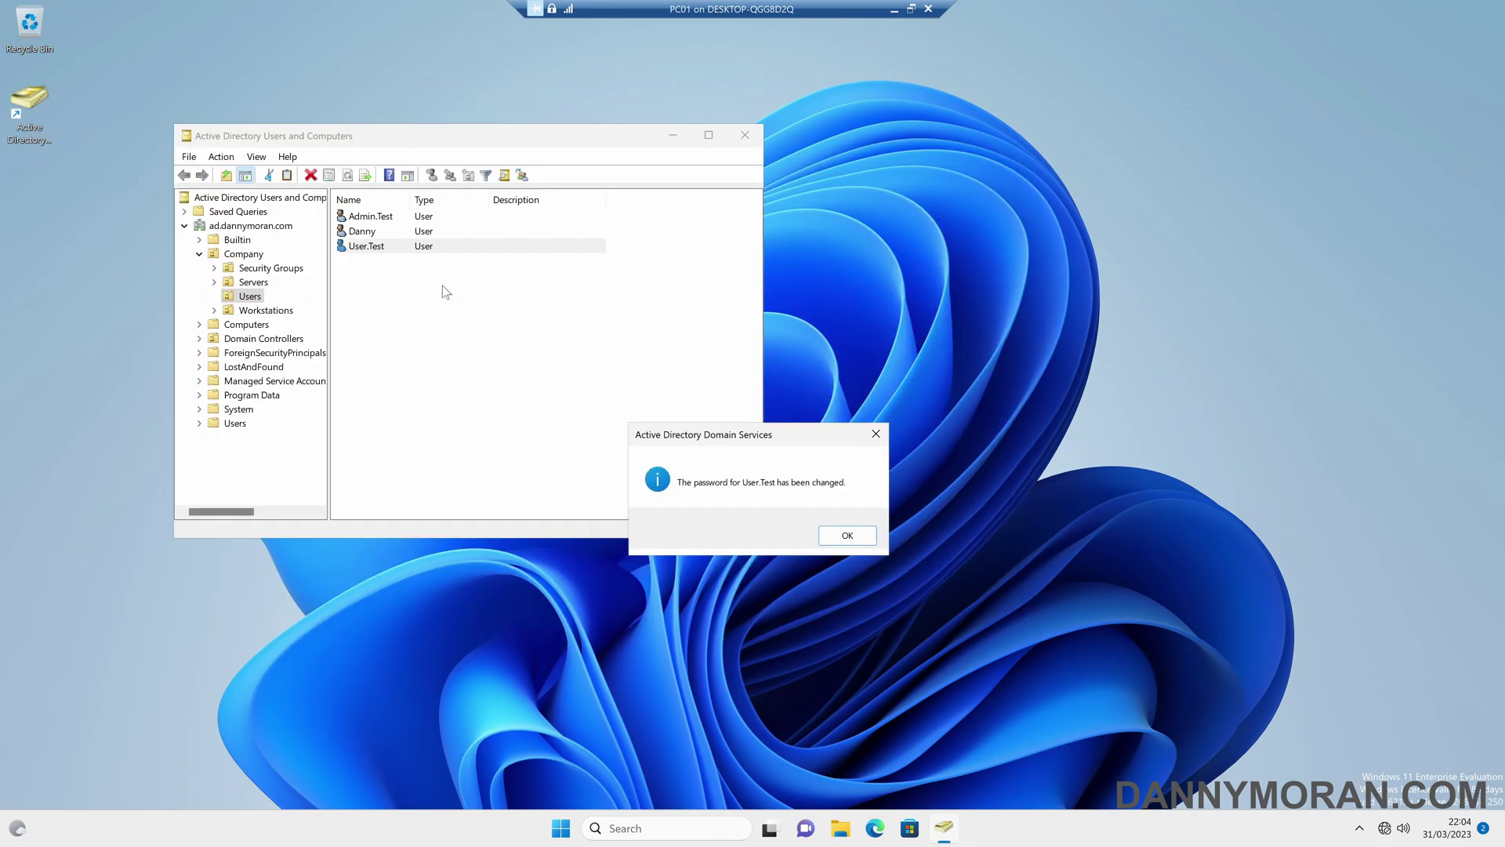
# - Close the confirmation and add the Administrators group to User.Test's Member Of list
pyautogui.click(846, 536)
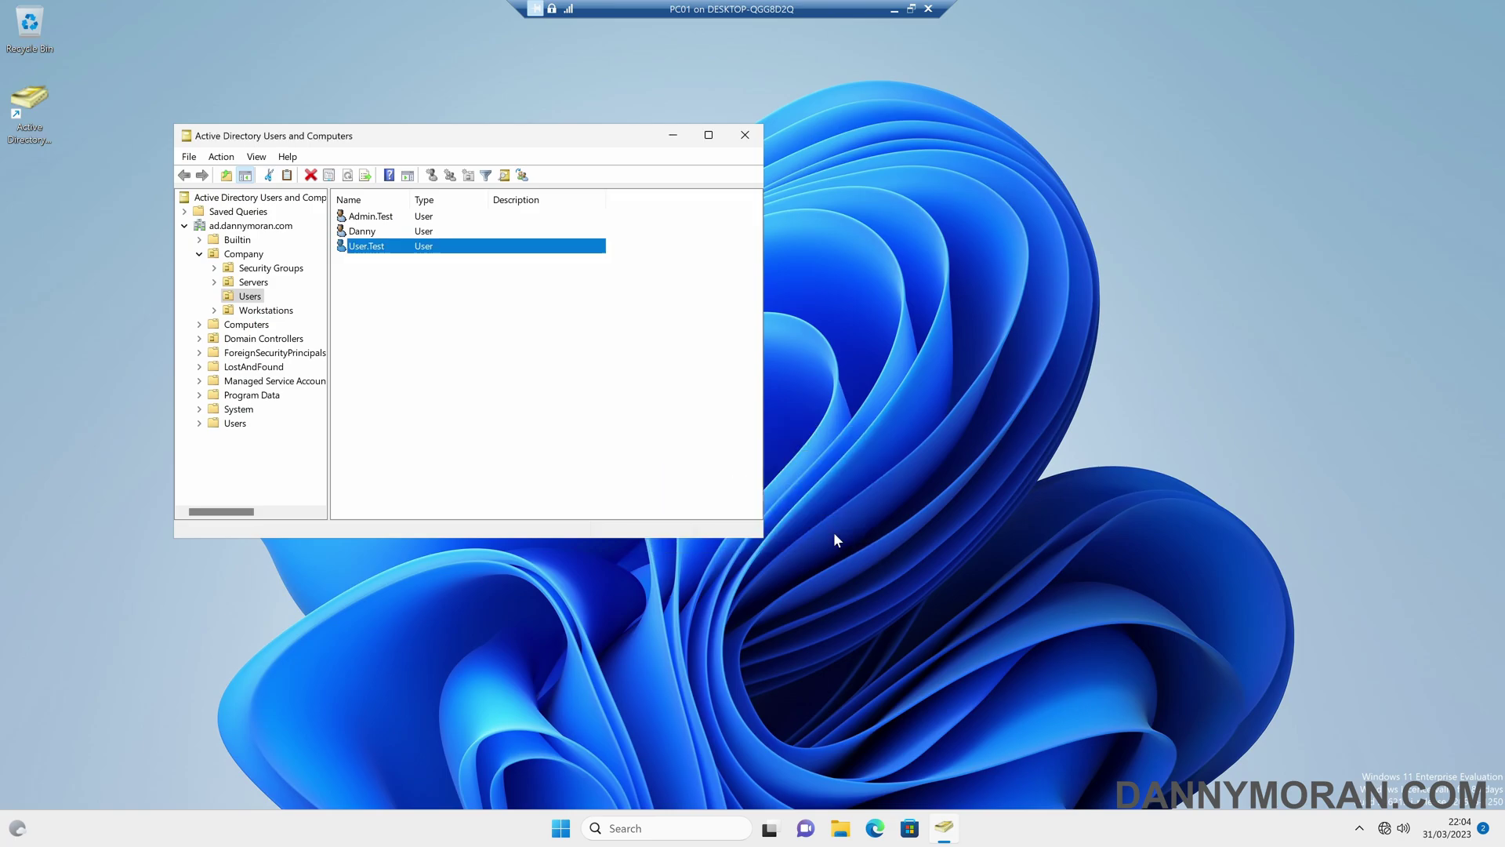
pyautogui.doubleClick(398, 249)
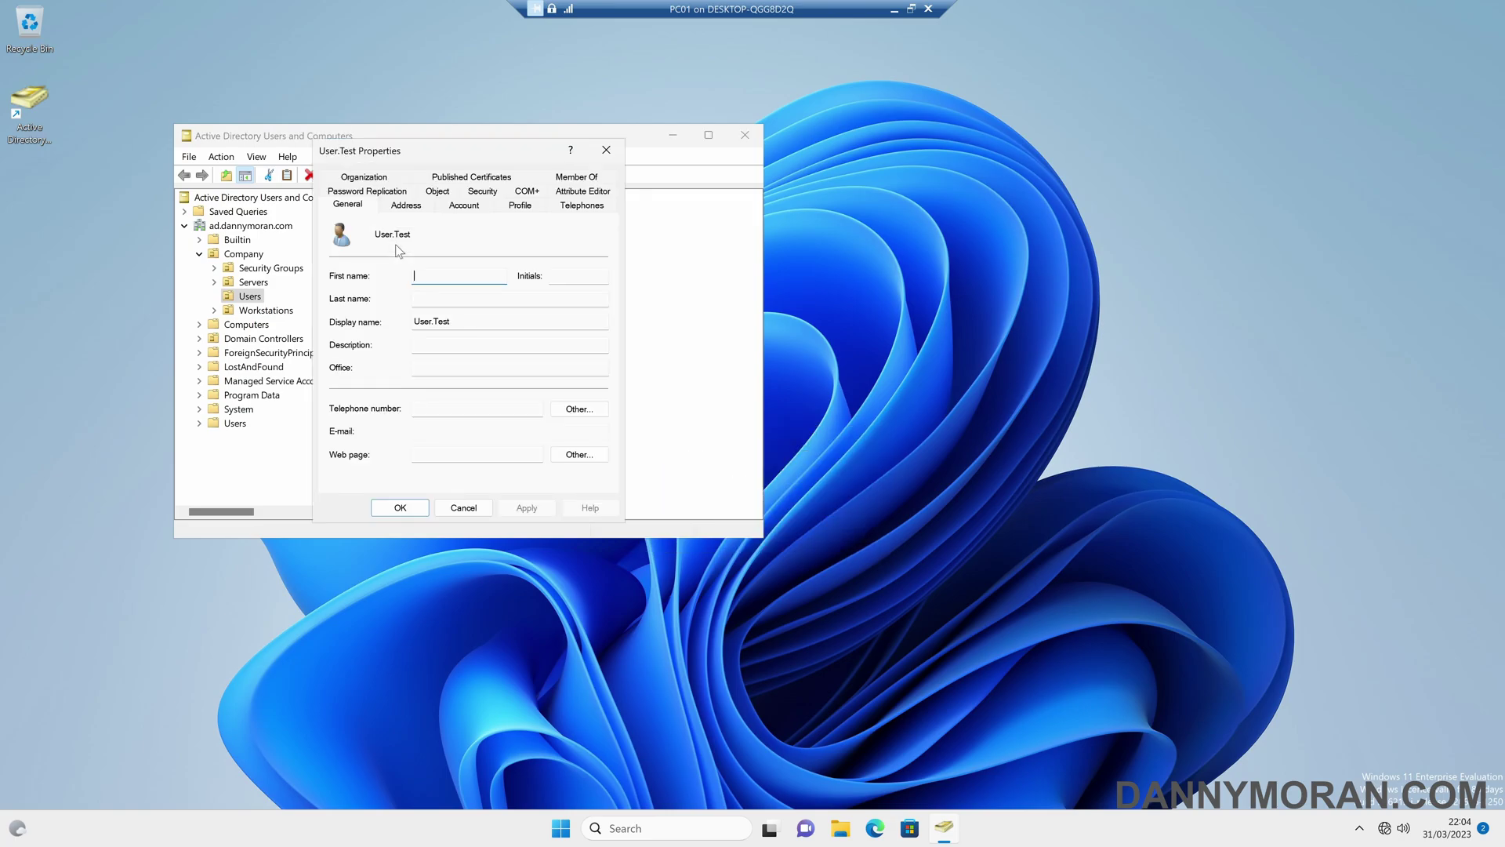
pyautogui.press('Tab')
pyautogui.click(445, 338)
pyautogui.click(566, 177)
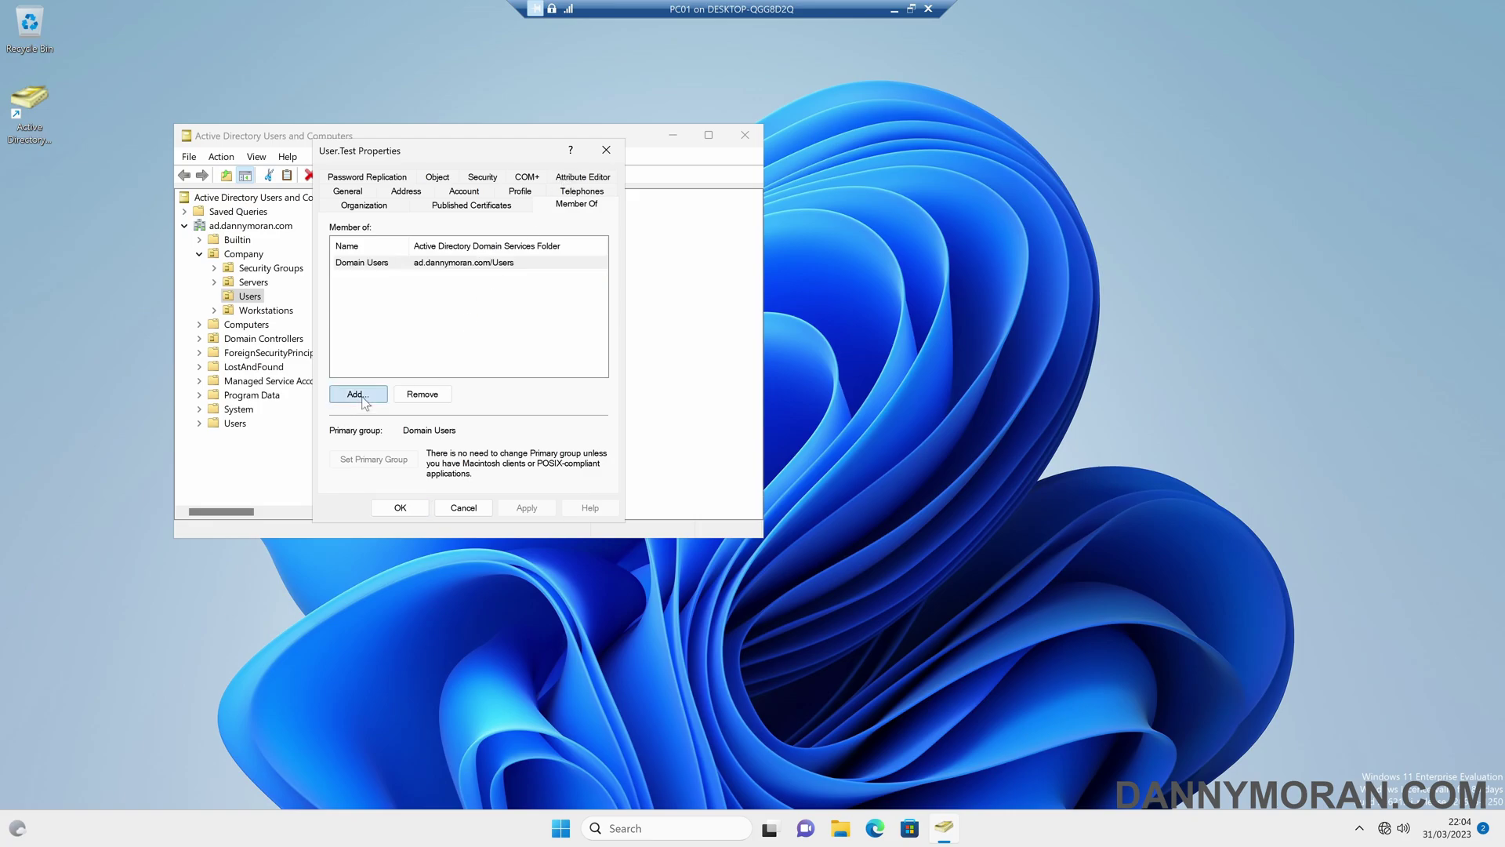
pyautogui.click(355, 396)
pyautogui.write('admin')
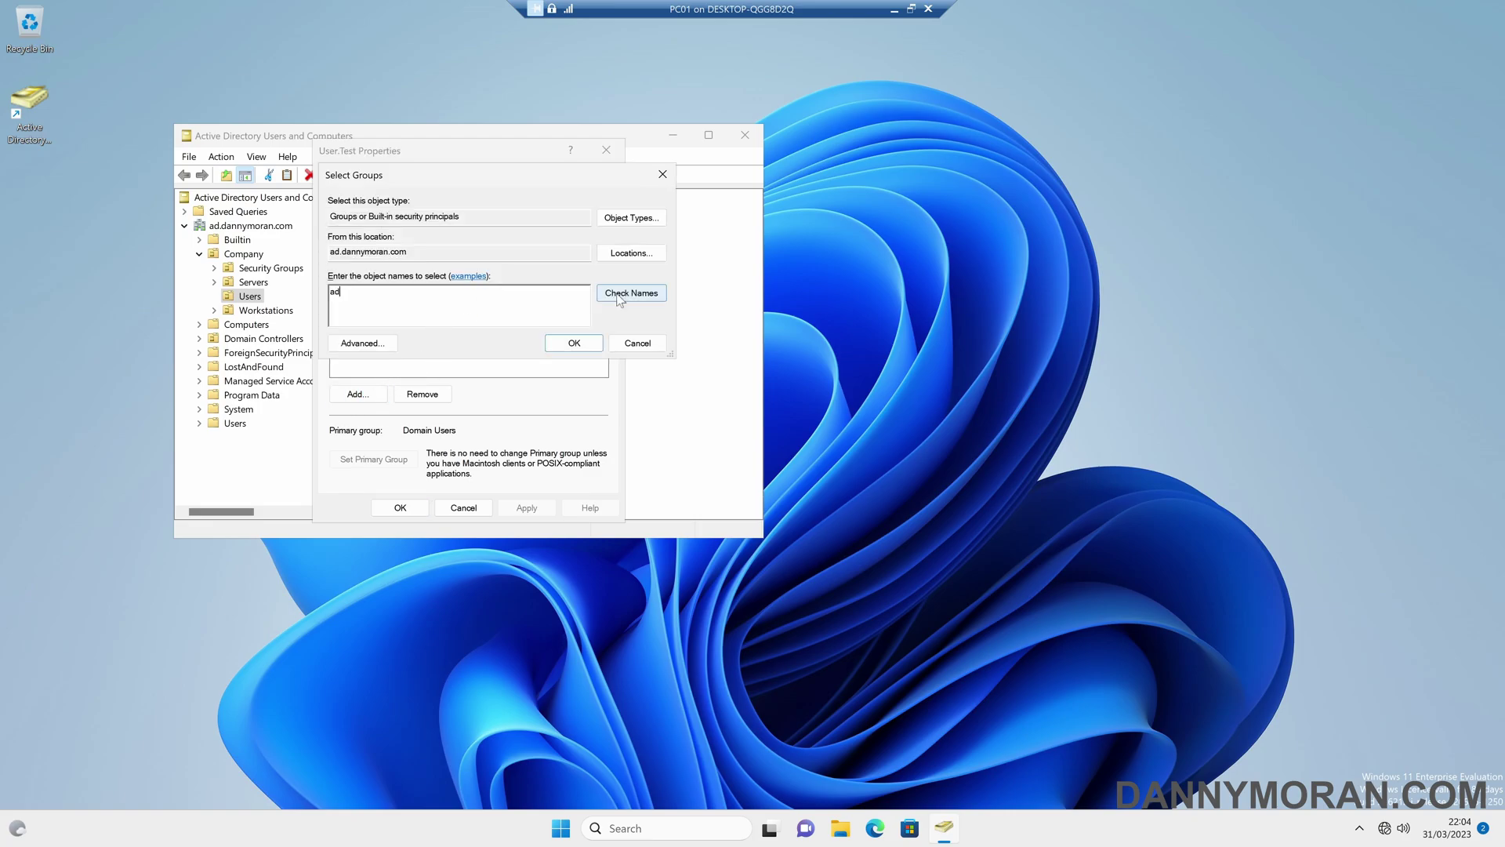
pyautogui.click(613, 294)
pyautogui.click(568, 343)
# - Apply the Administrators membership, dismiss the permission error, and cancel User.Test's properties
pyautogui.click(540, 507)
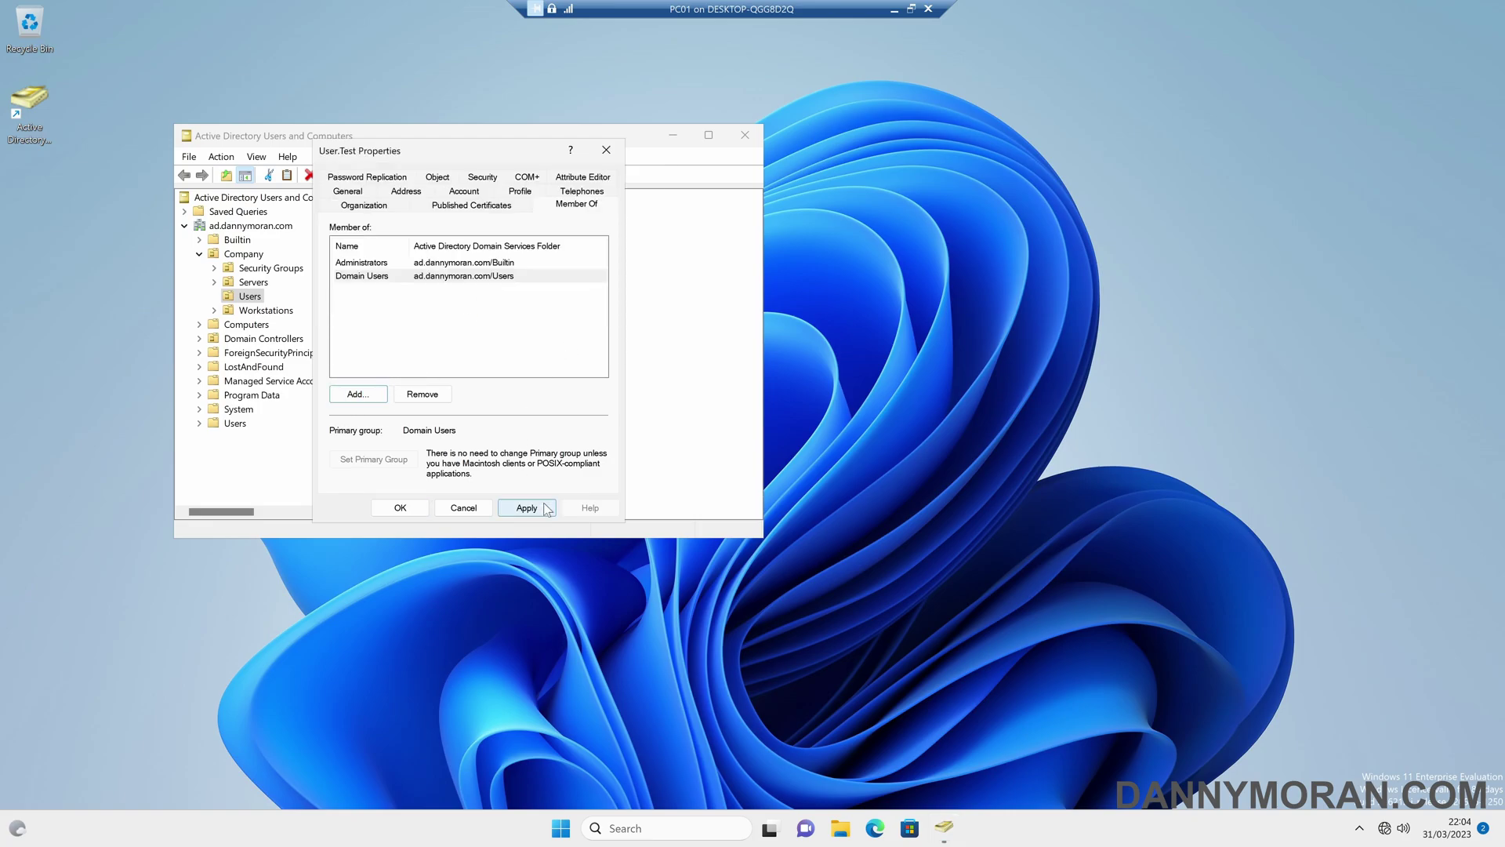
pyautogui.click(850, 539)
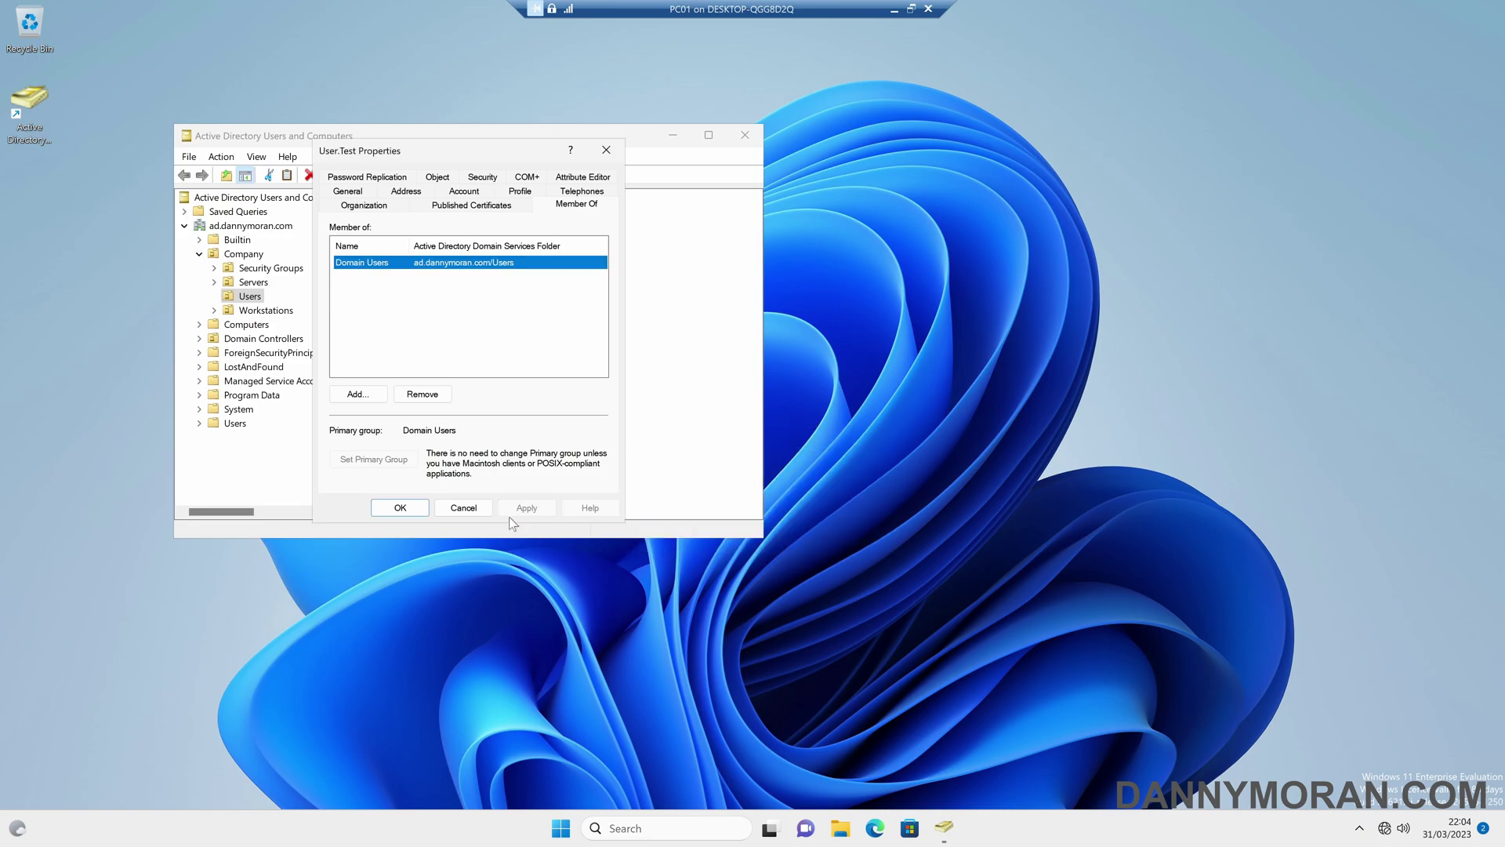
pyautogui.click(463, 507)
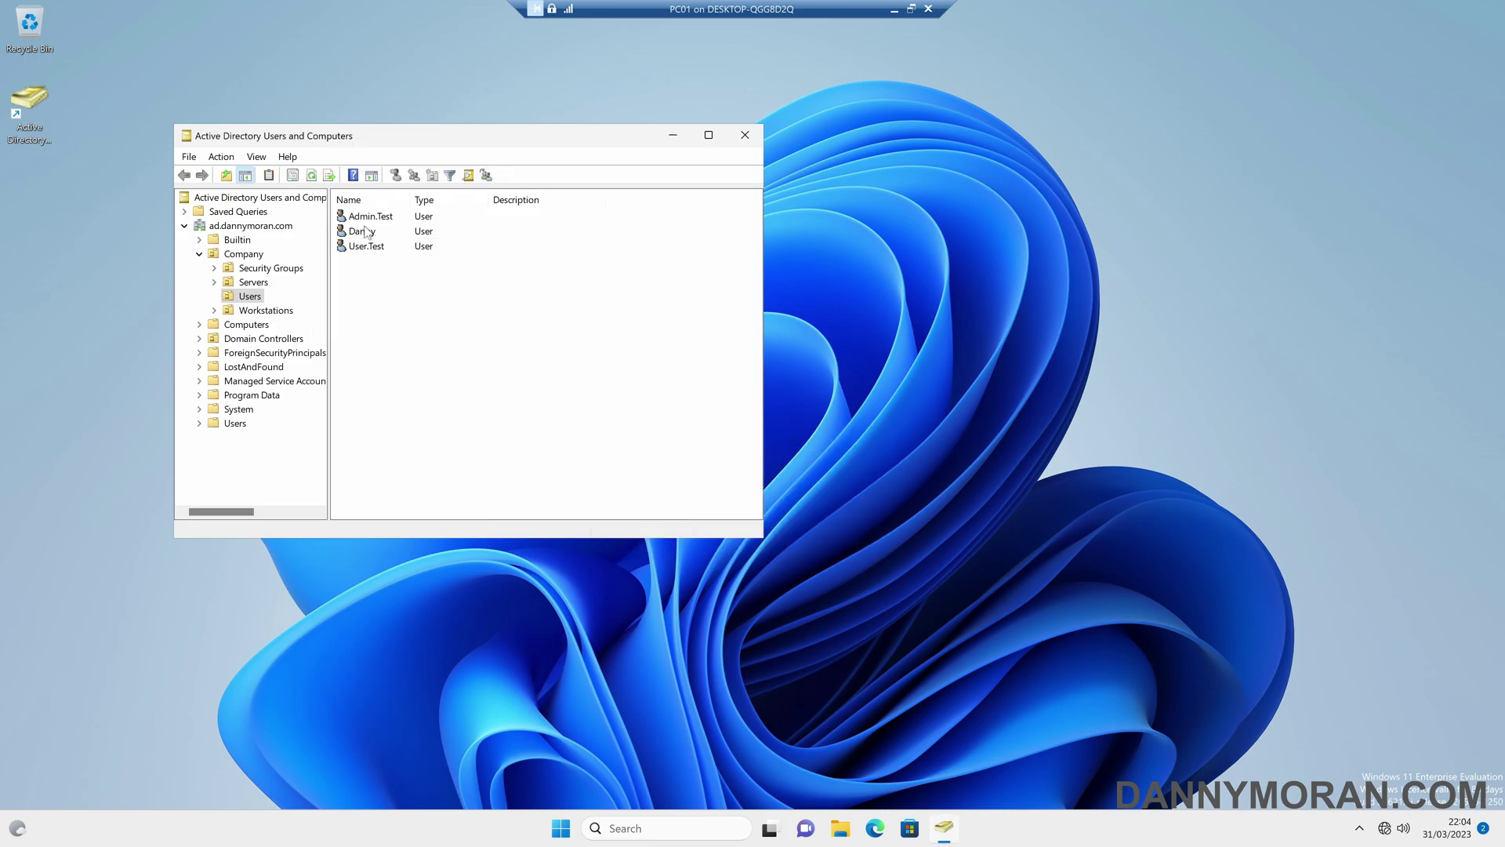
# - Browse Security Groups to the AD-Permissions password-reset group, then return to Company Users
pyautogui.click(296, 268)
pyautogui.click(384, 217)
pyautogui.doubleClick(385, 220)
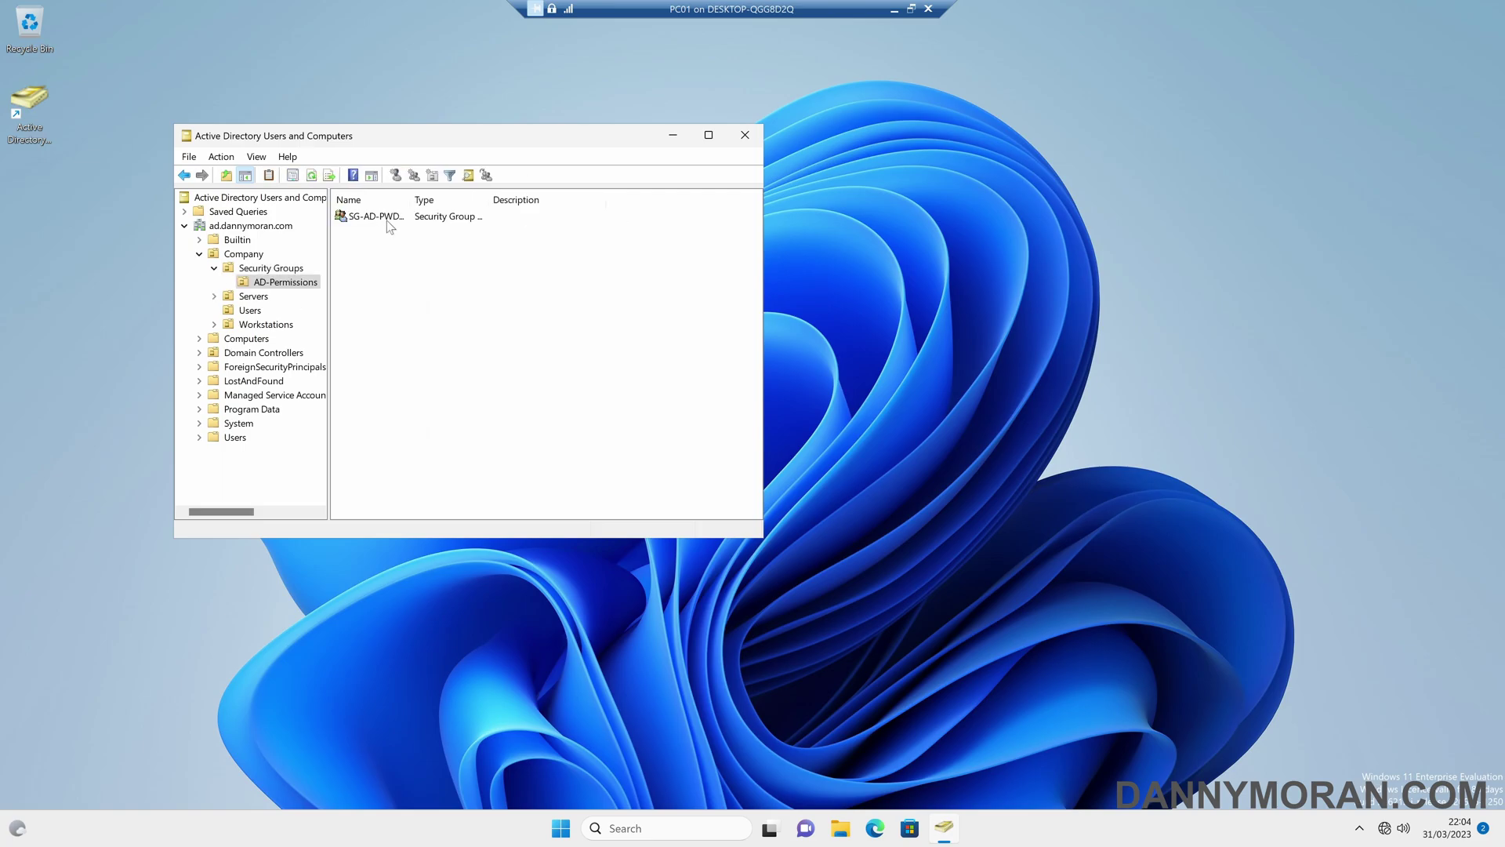
pyautogui.click(386, 219)
pyautogui.click(257, 311)
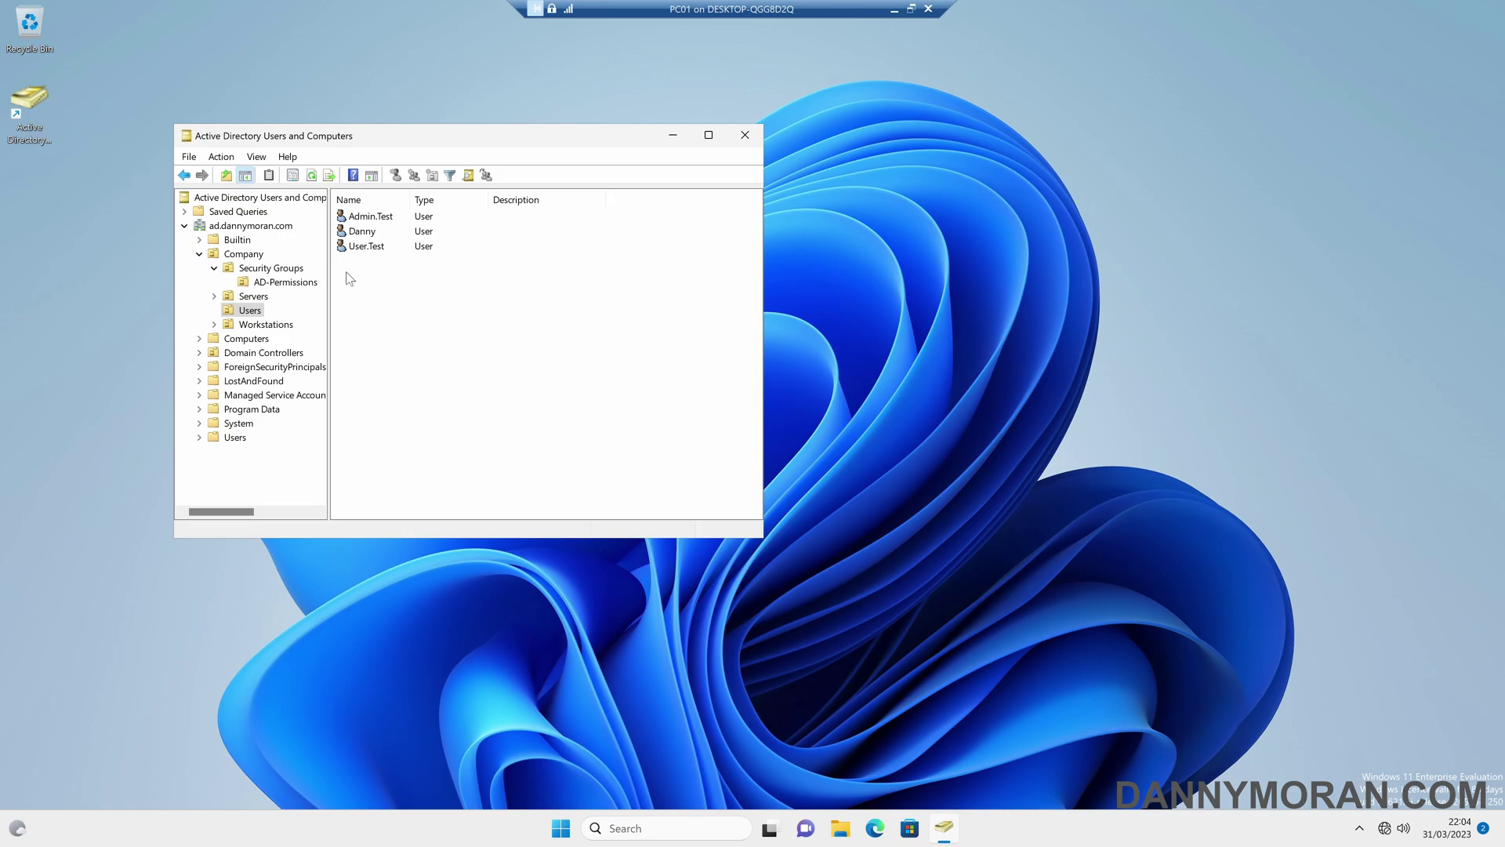
# - Try resetting Admin.Test's password to a new confirmed password, then dismiss the Access is denied error
pyautogui.click(370, 220)
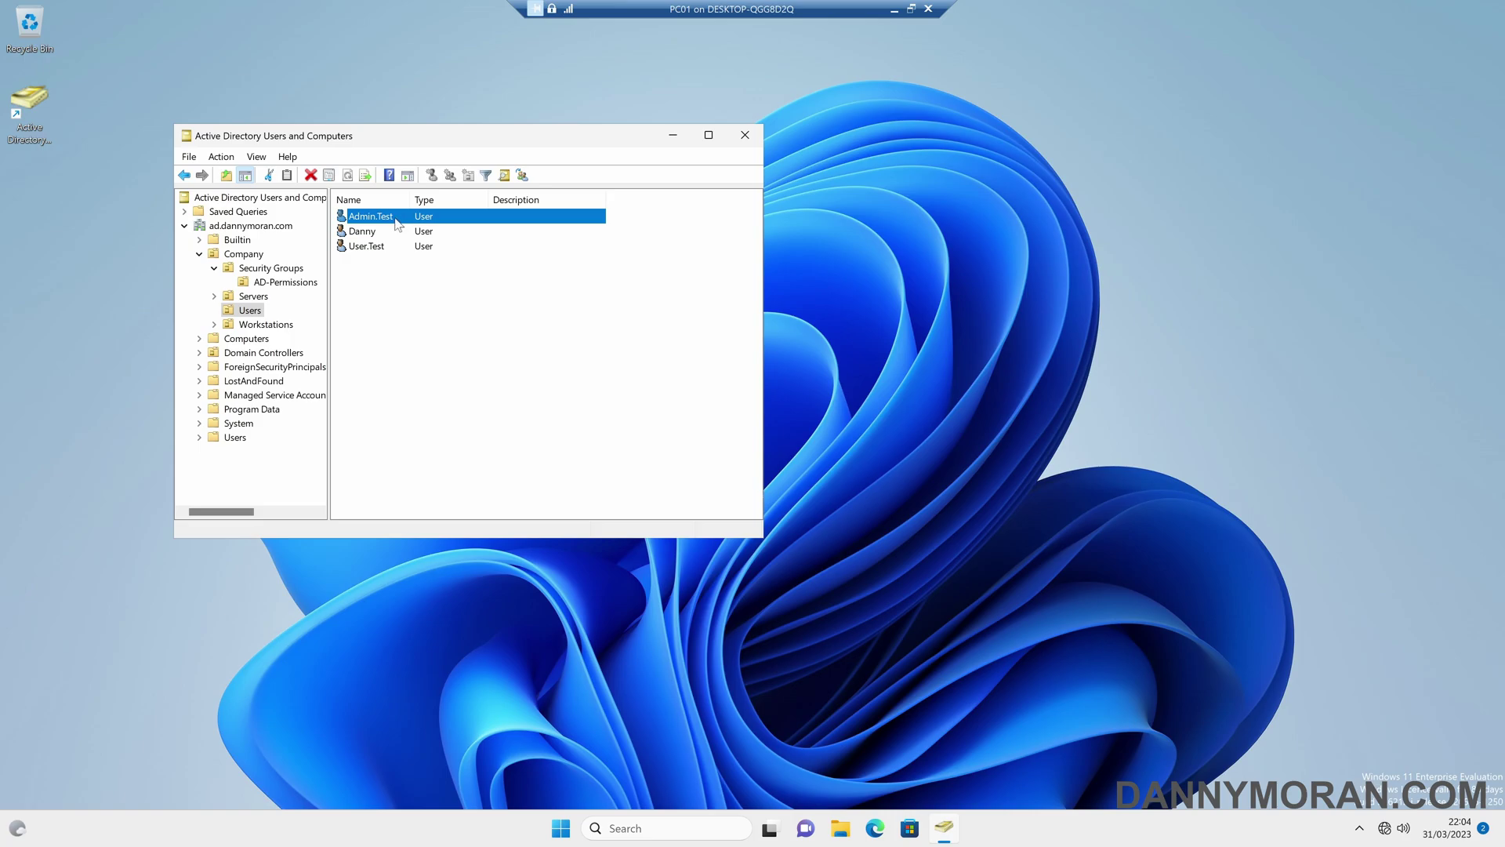
pyautogui.rightClick(397, 225)
pyautogui.click(459, 280)
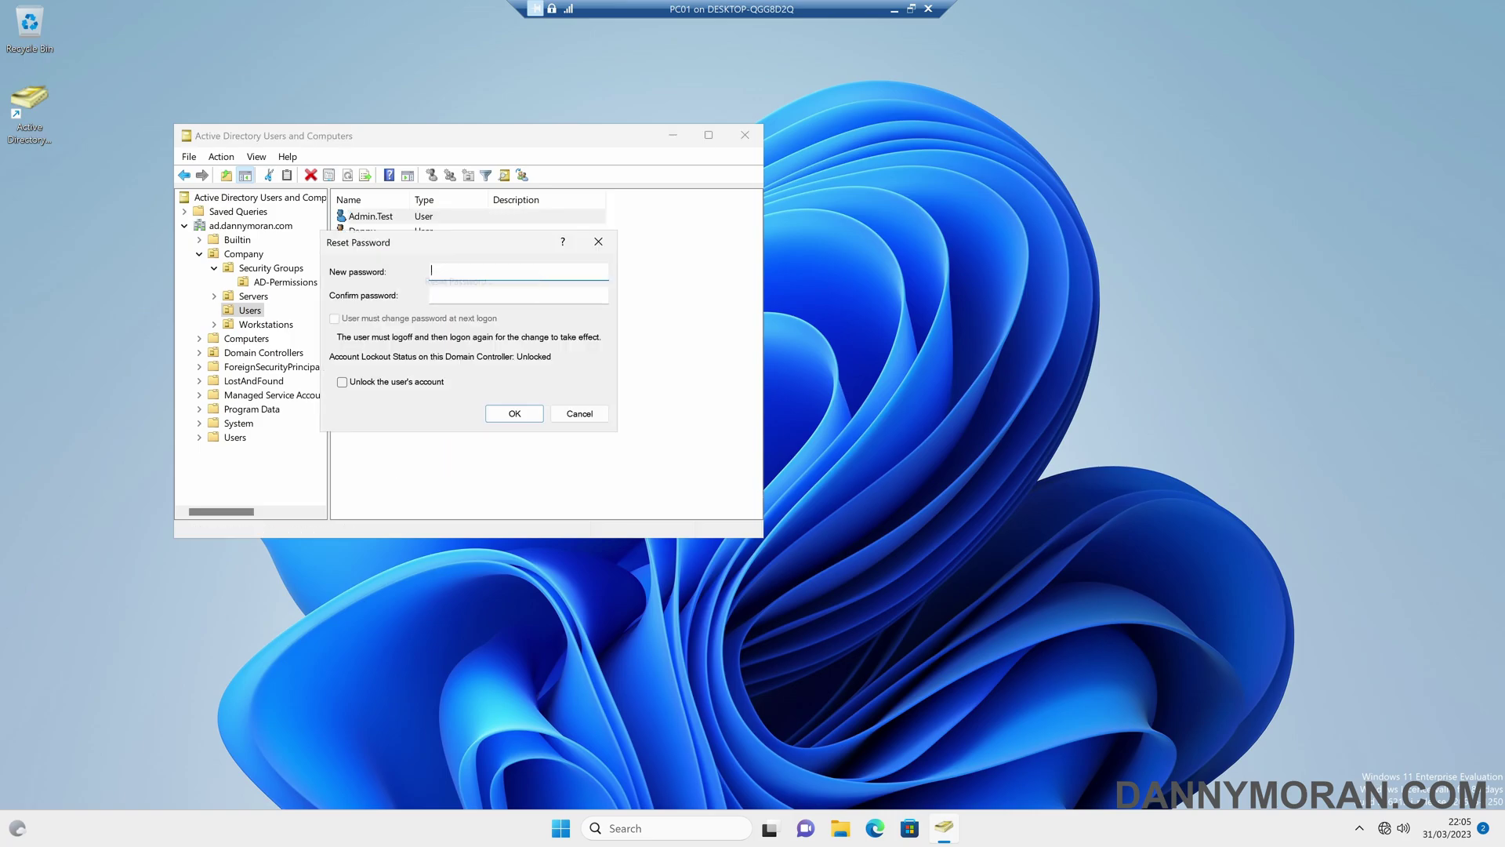
pyautogui.write('Password01')
pyautogui.press('capslock')
pyautogui.press('Tab')
pyautogui.press('capslock')
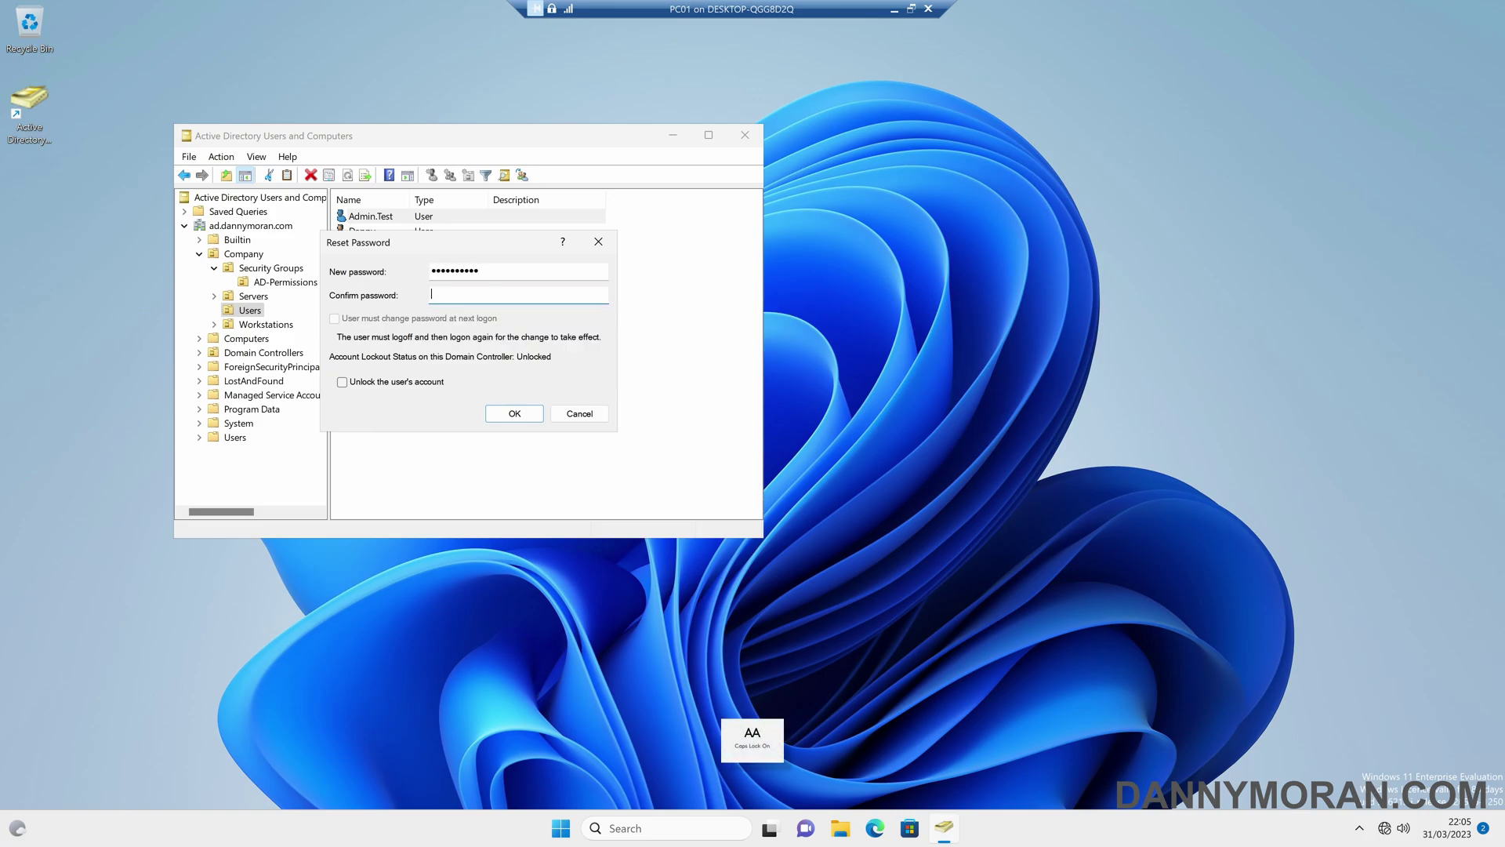
pyautogui.write('Password01')
pyautogui.click(506, 415)
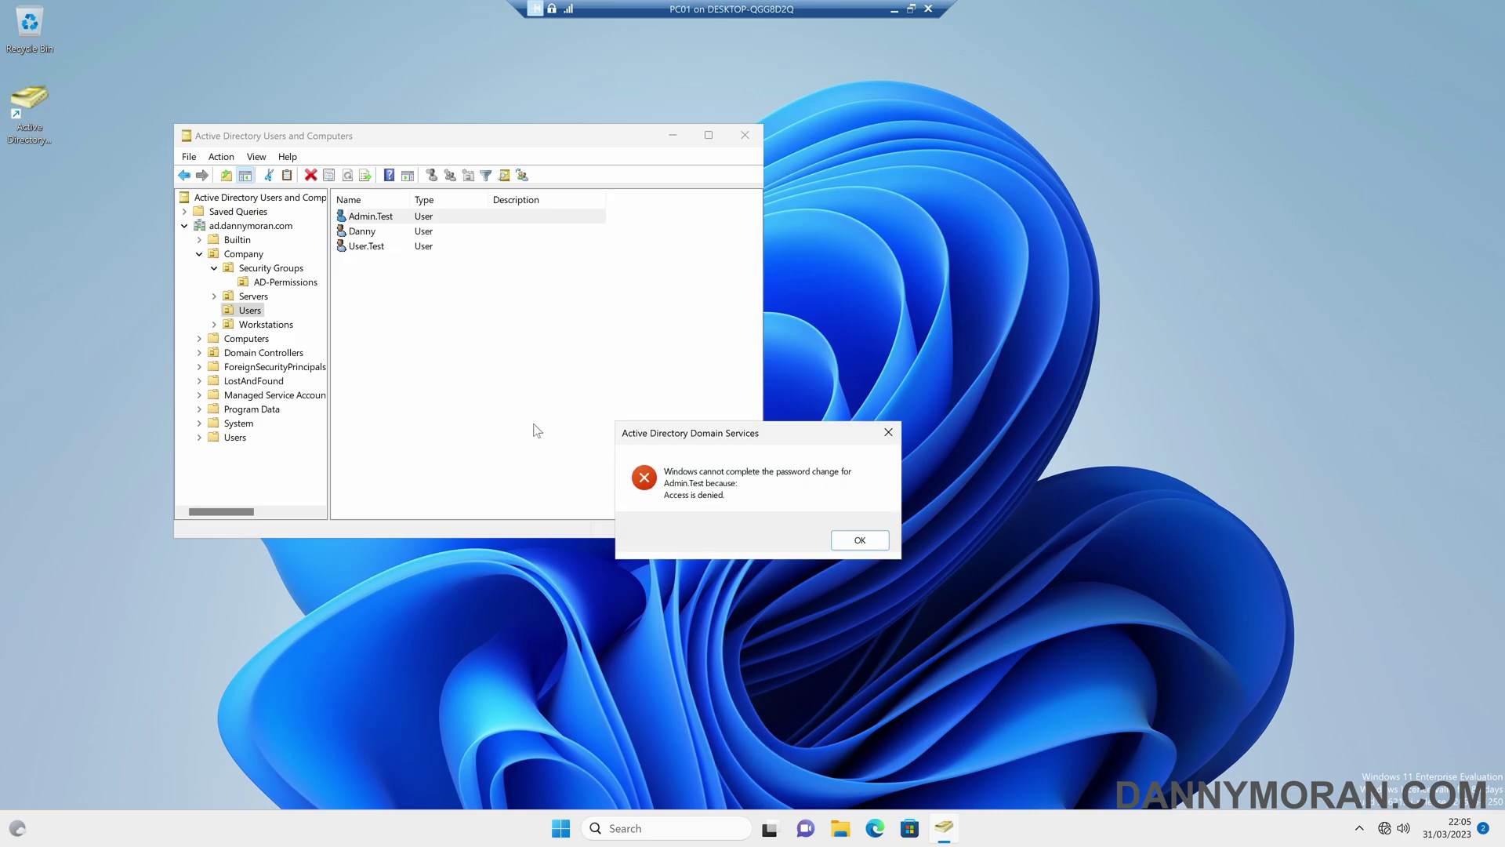
pyautogui.click(871, 538)
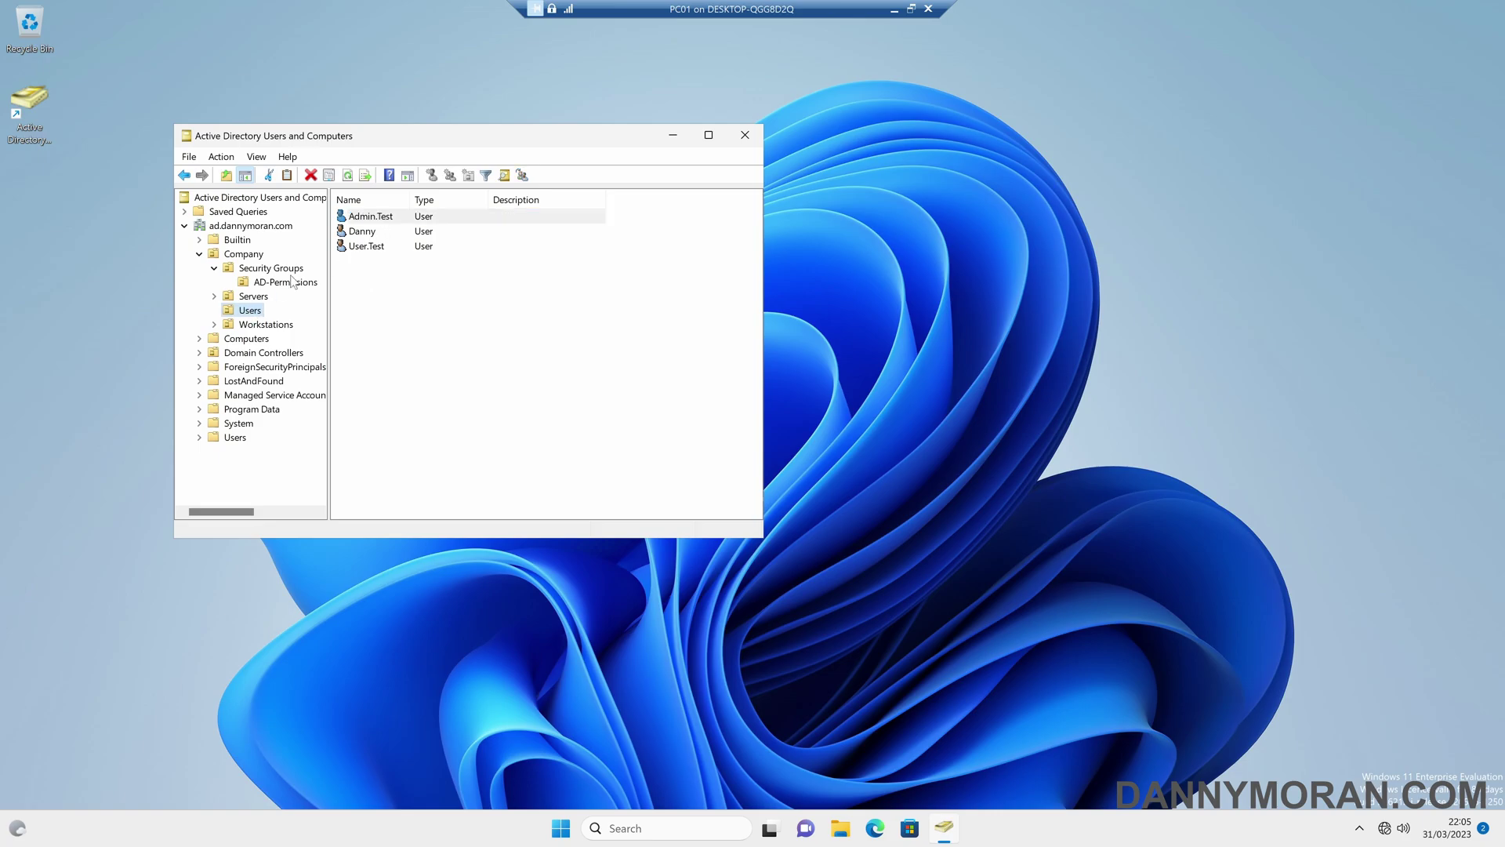
pyautogui.doubleClick(376, 218)
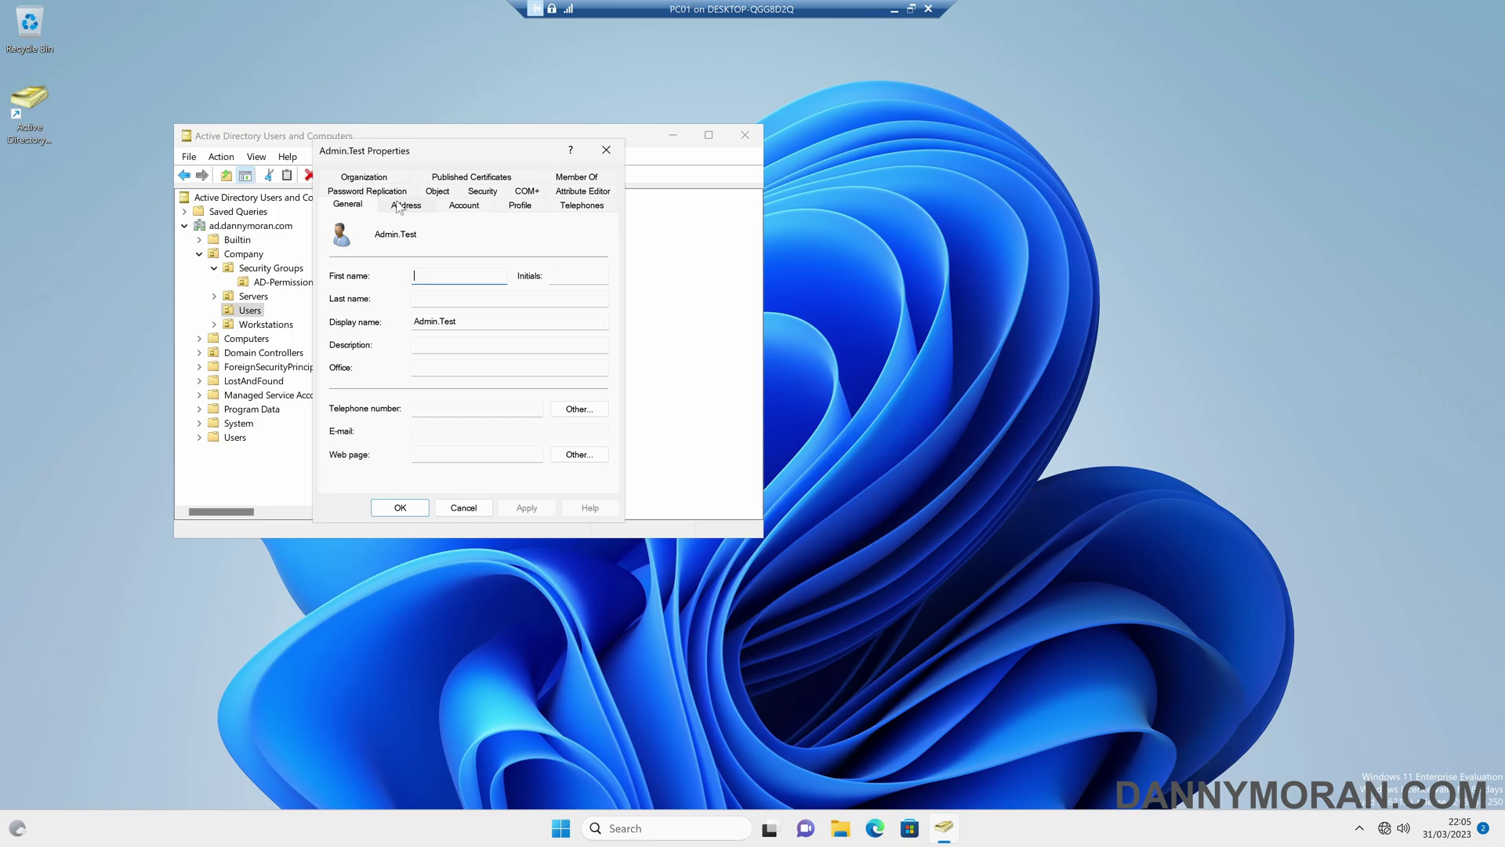
pyautogui.click(562, 179)
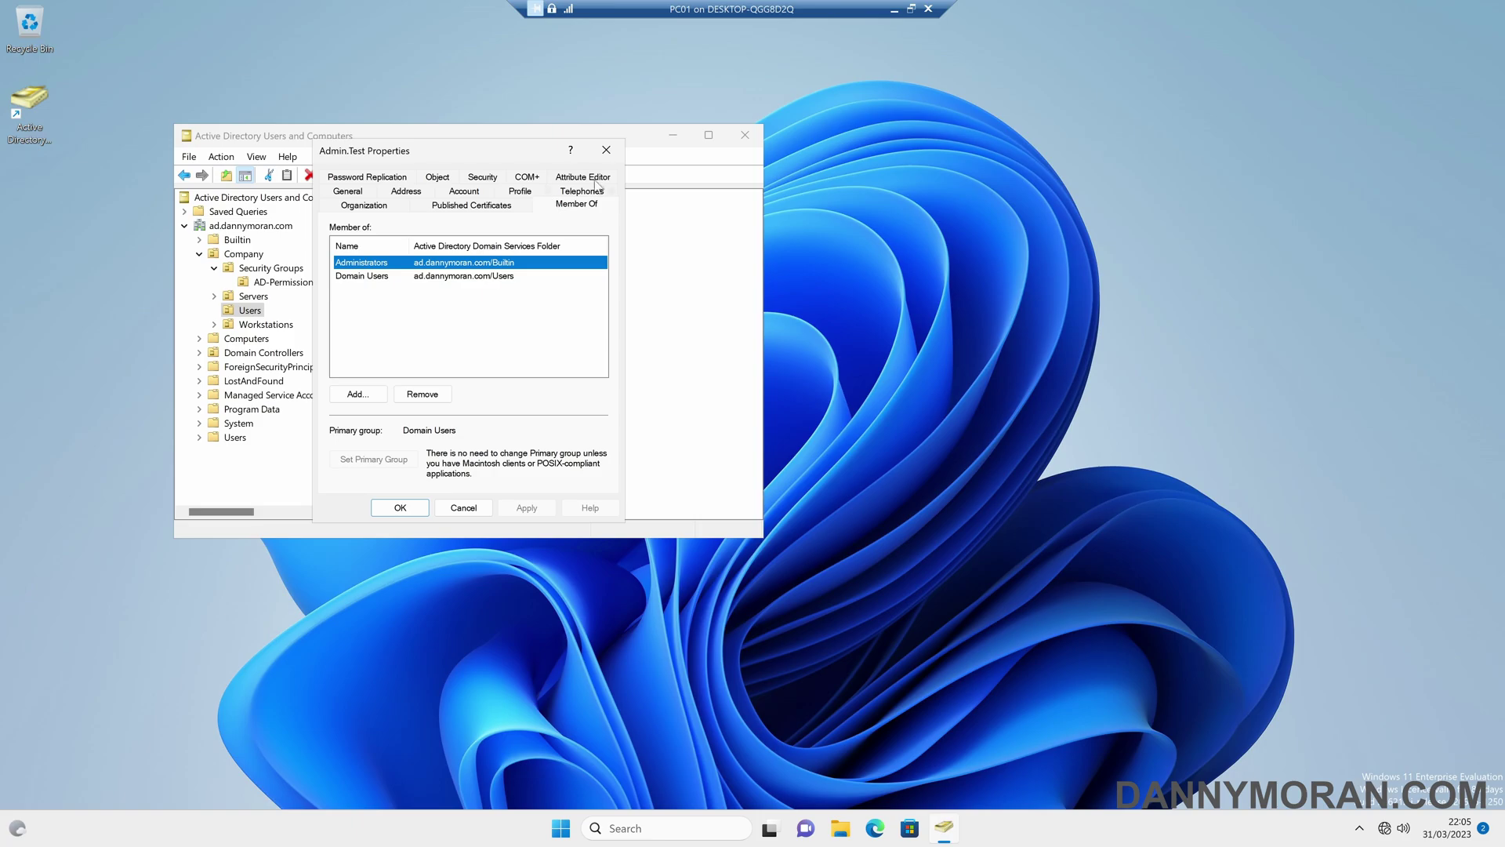
pyautogui.click(606, 150)
pyautogui.click(237, 239)
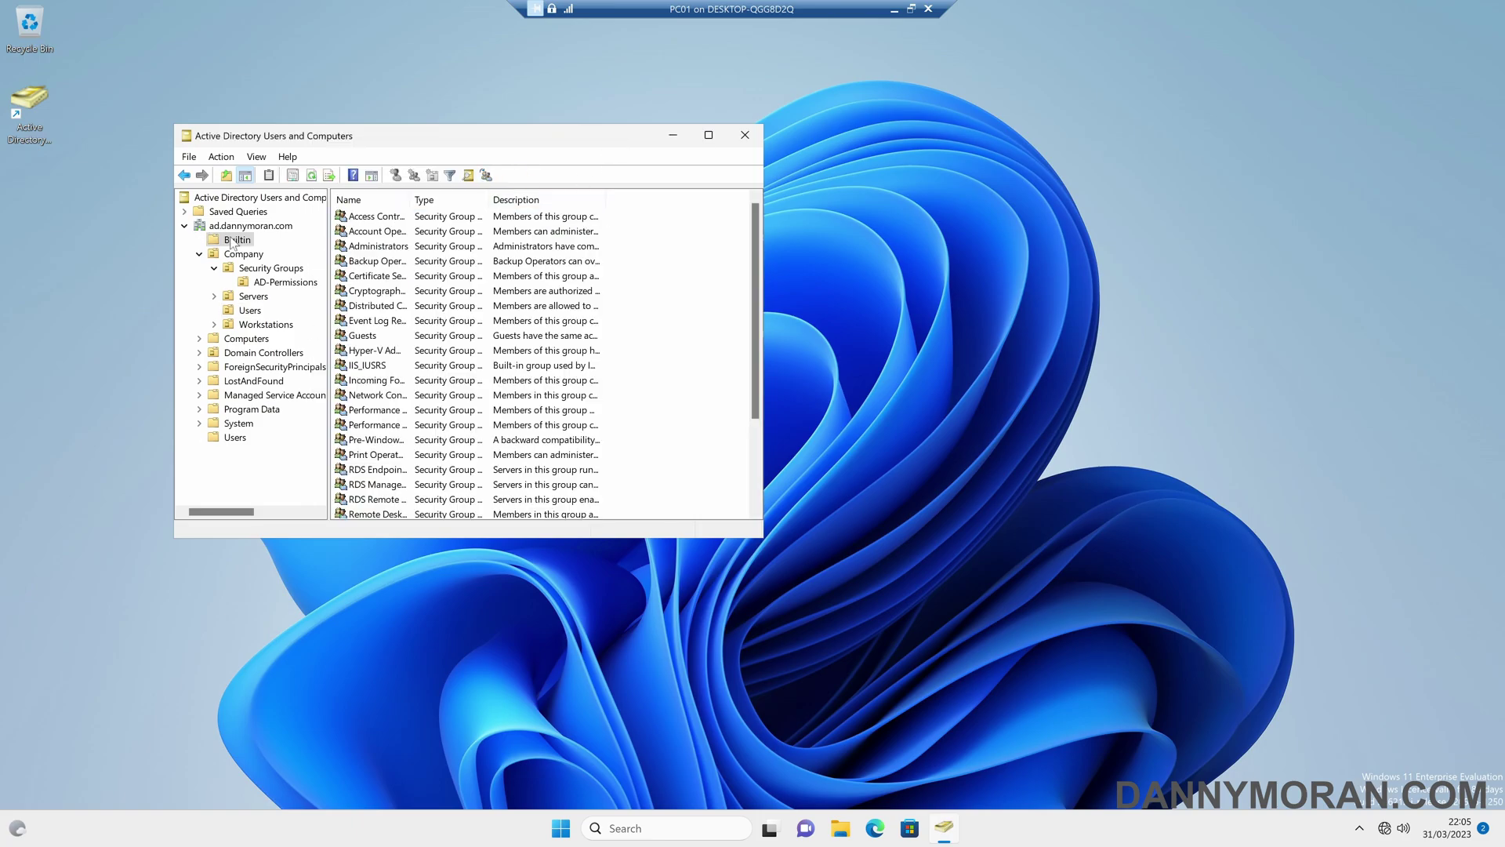
pyautogui.doubleClick(409, 199)
pyautogui.click(404, 245)
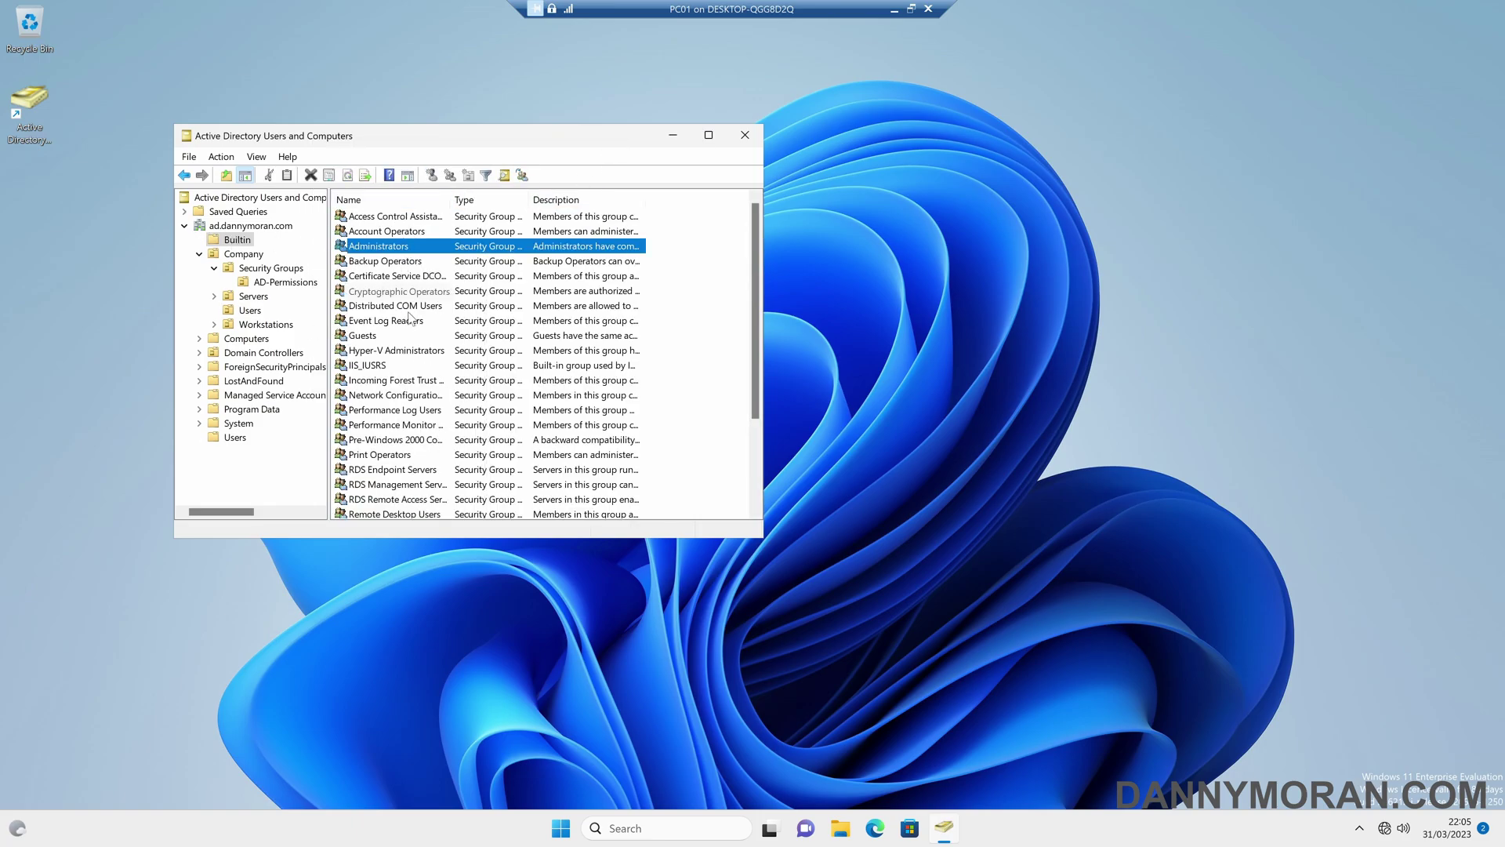
pyautogui.click(408, 410)
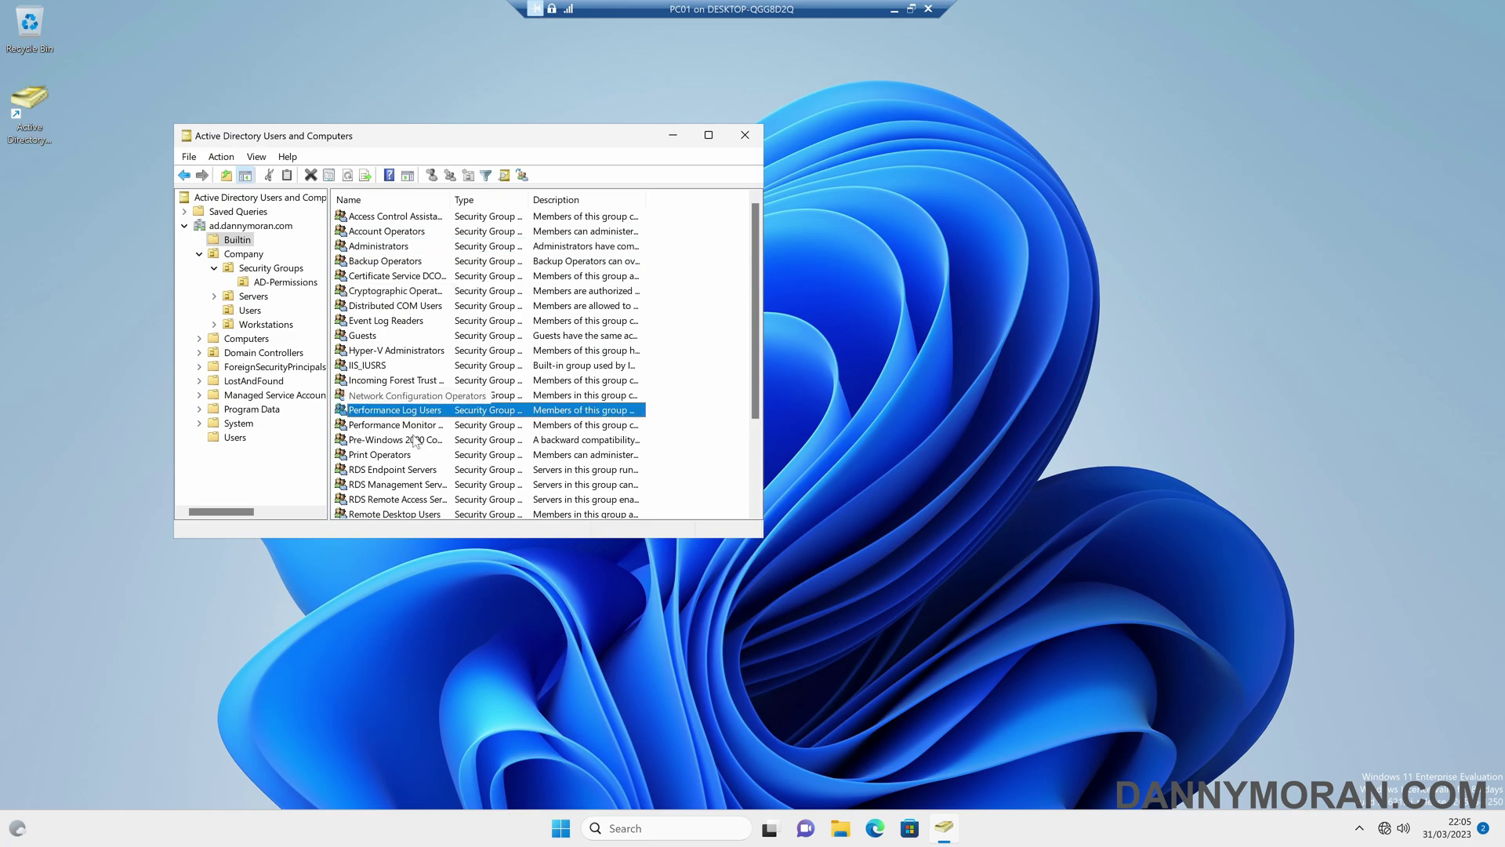
pyautogui.click(401, 455)
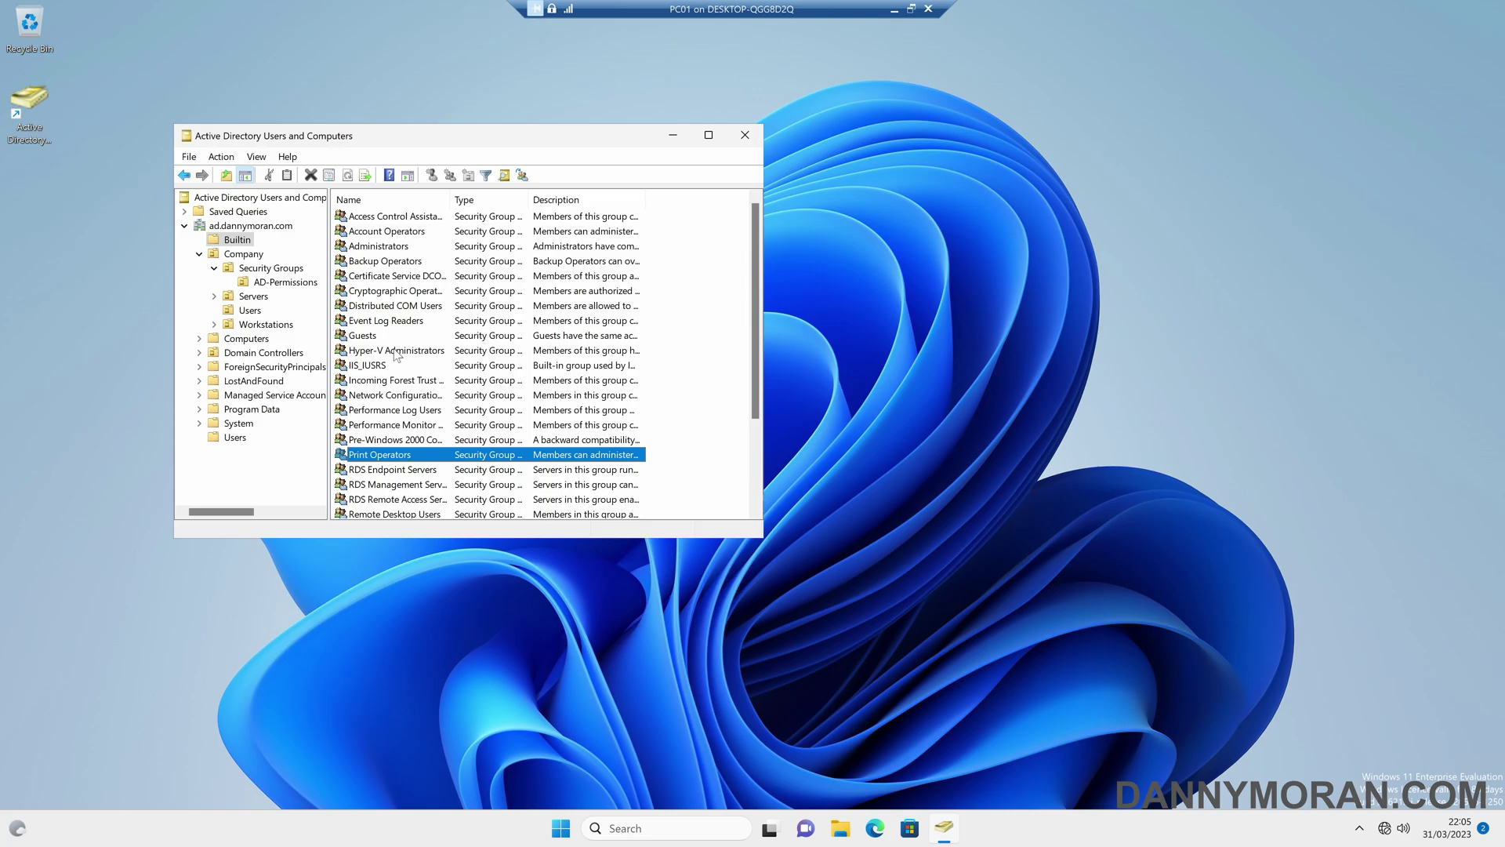
pyautogui.click(249, 309)
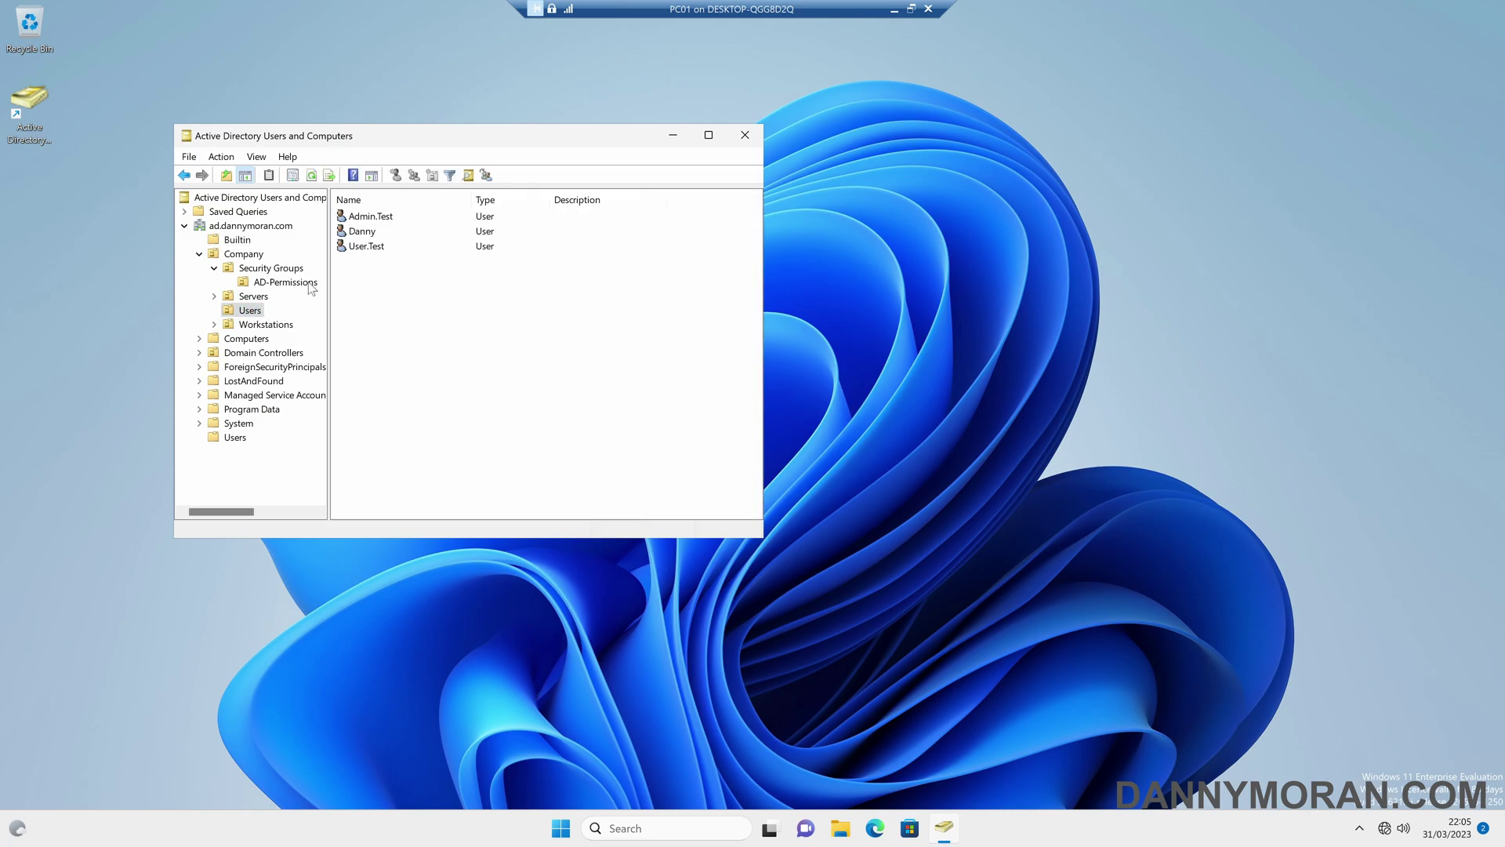
# - Open Admin.Test's properties and check its adminCount attribute in the Attribute Editor
pyautogui.doubleClick(382, 217)
pyautogui.click(565, 179)
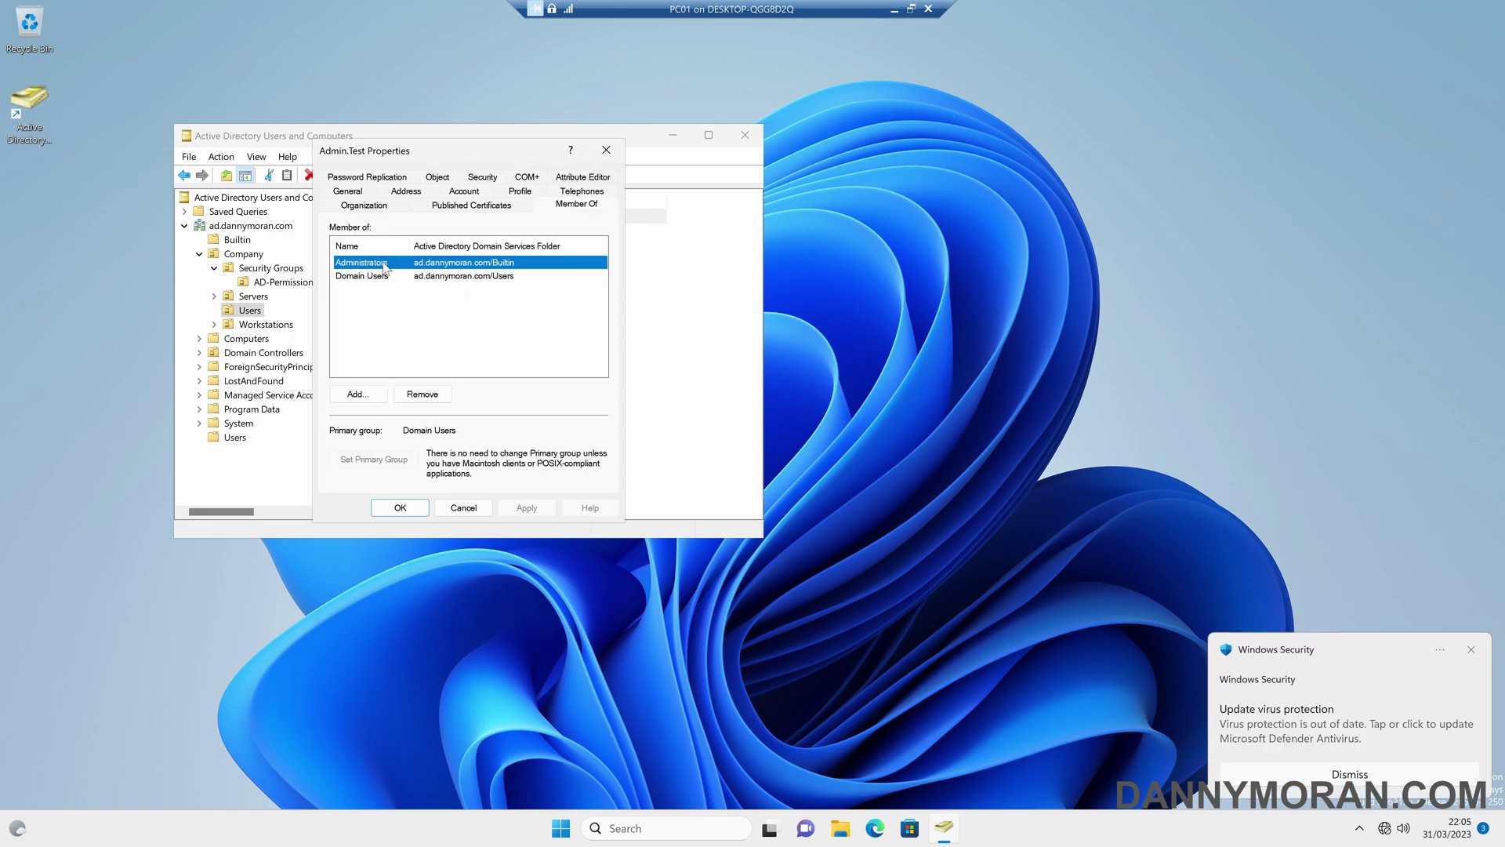
pyautogui.click(583, 178)
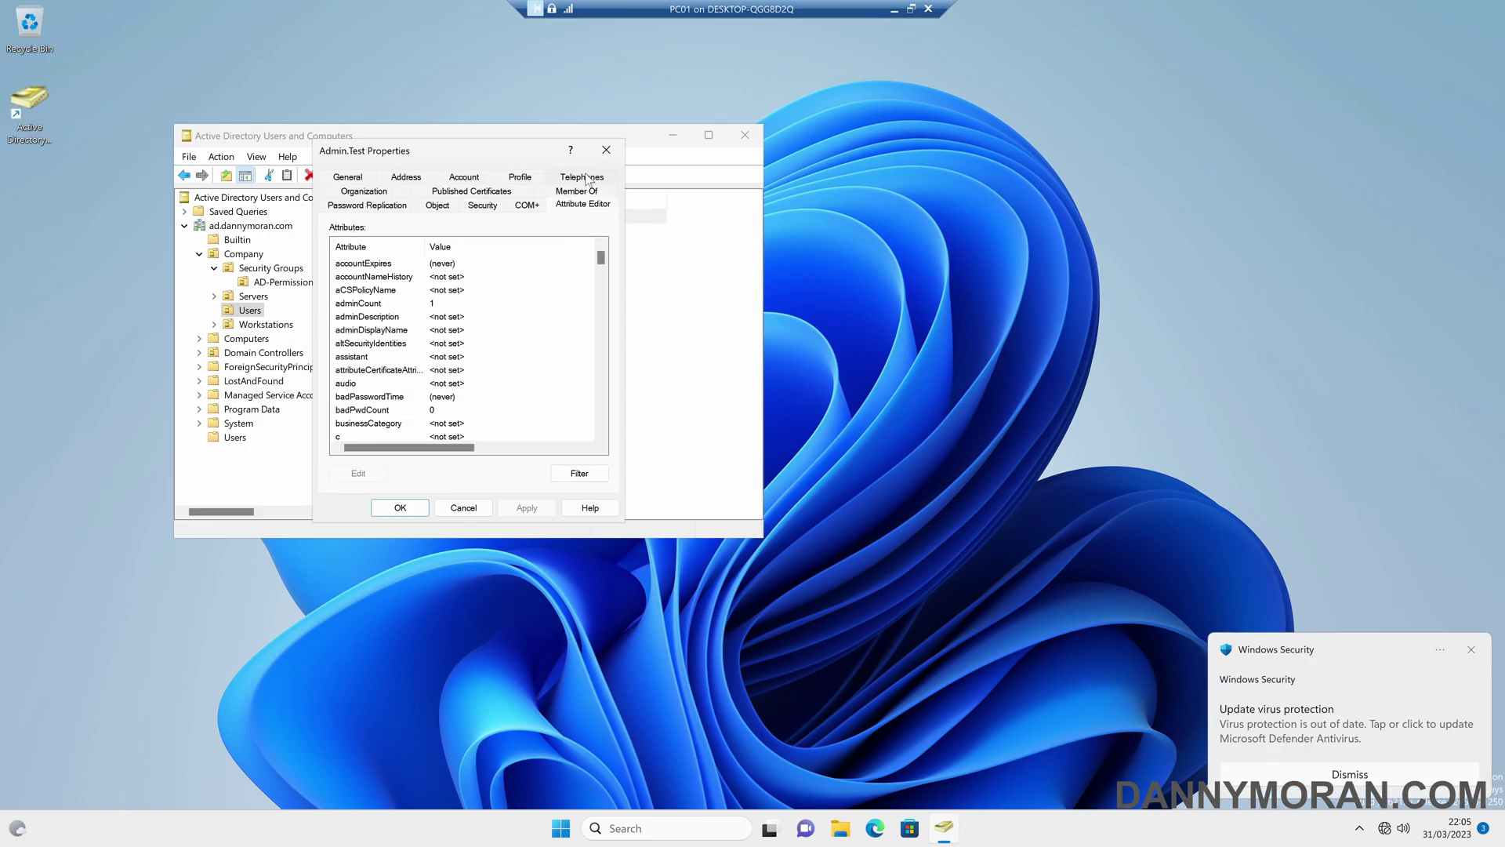
pyautogui.click(365, 305)
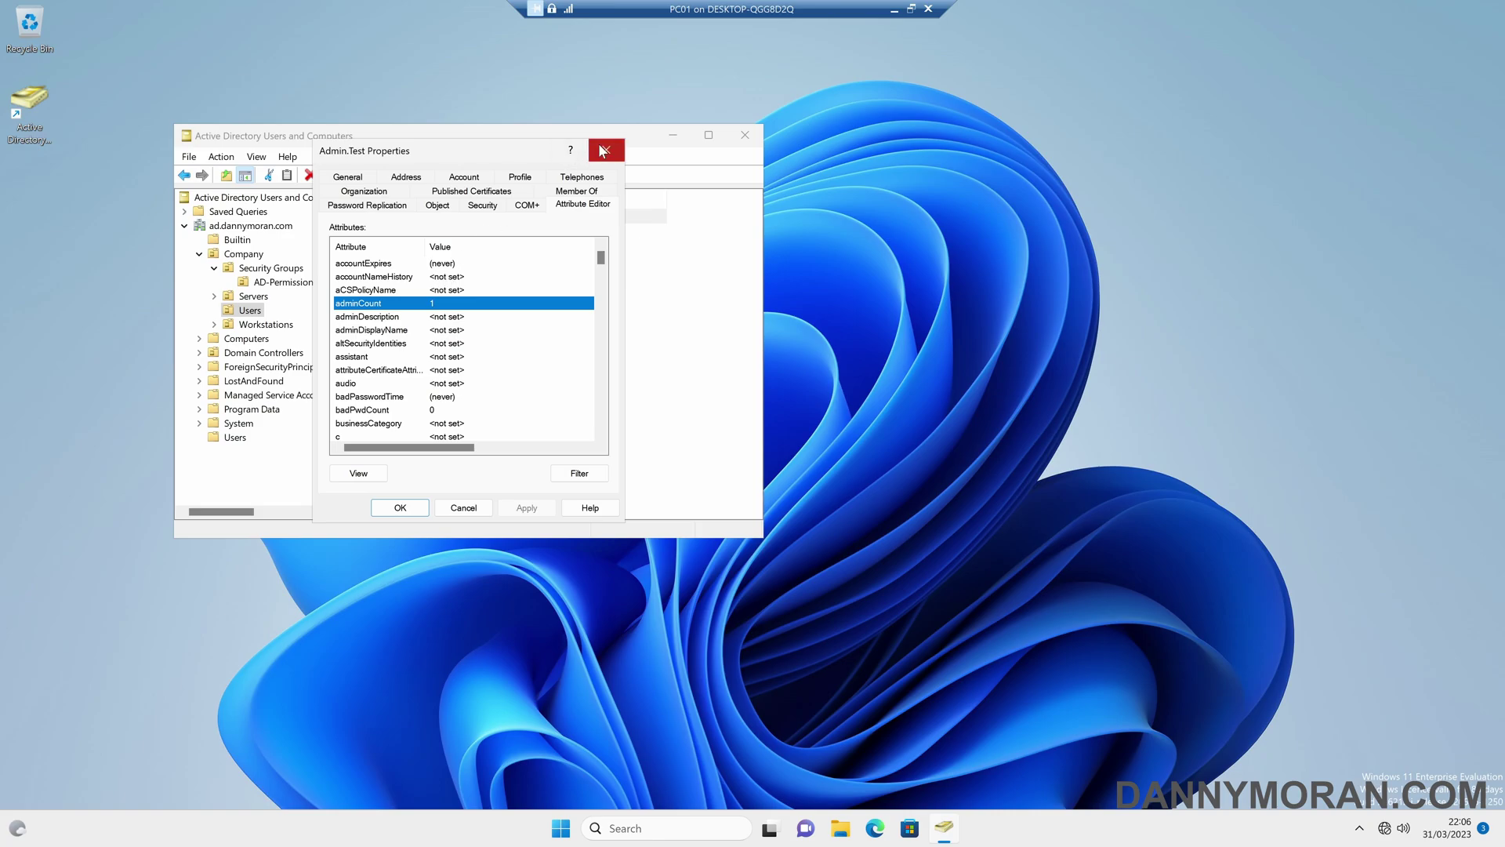
# - Review Admin.Test's advanced security permission entries, all inherited from None
pyautogui.click(482, 205)
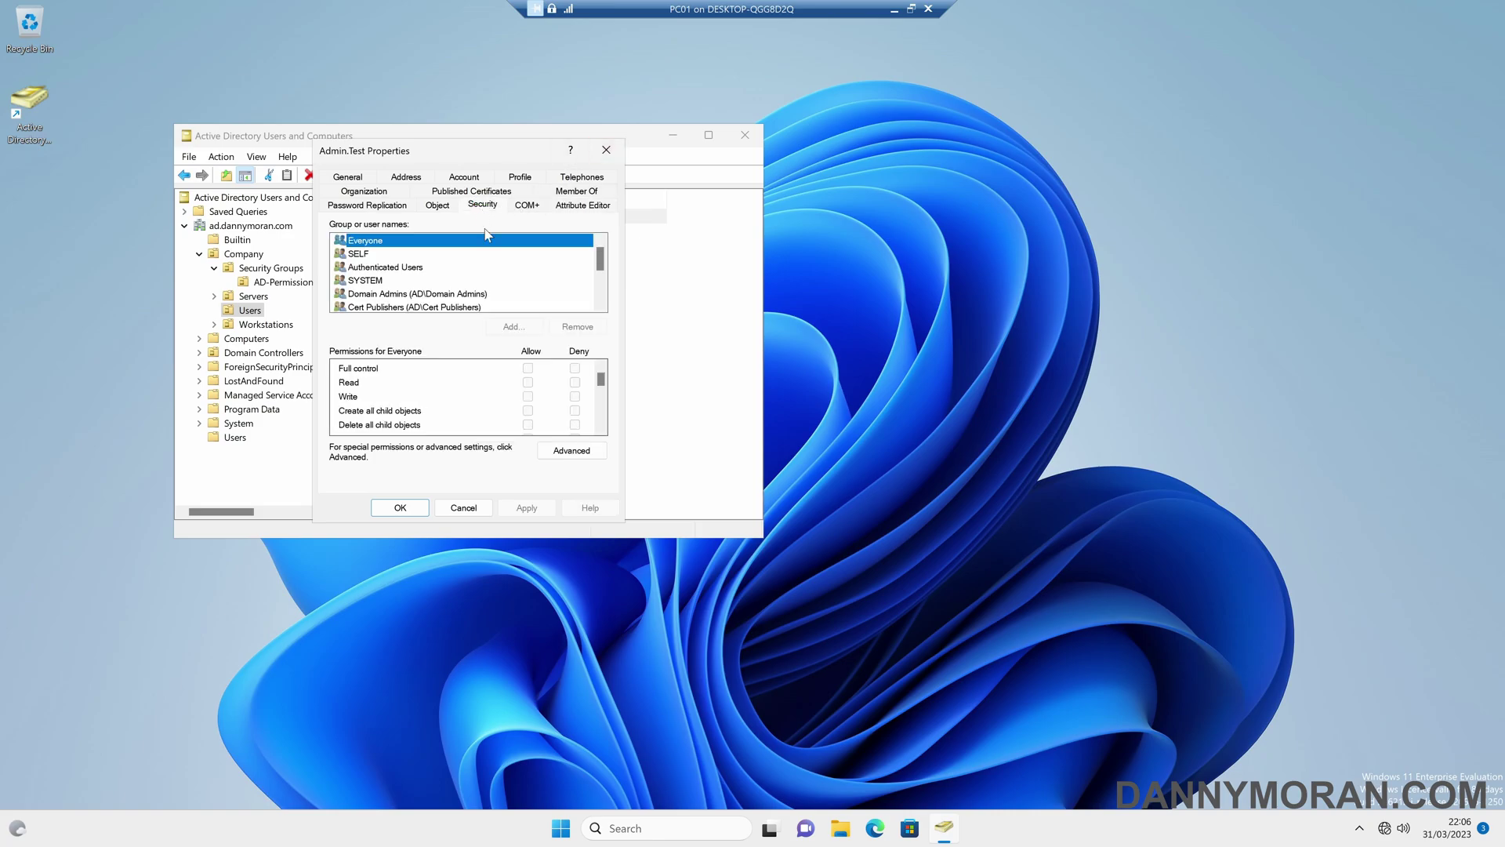
pyautogui.click(570, 450)
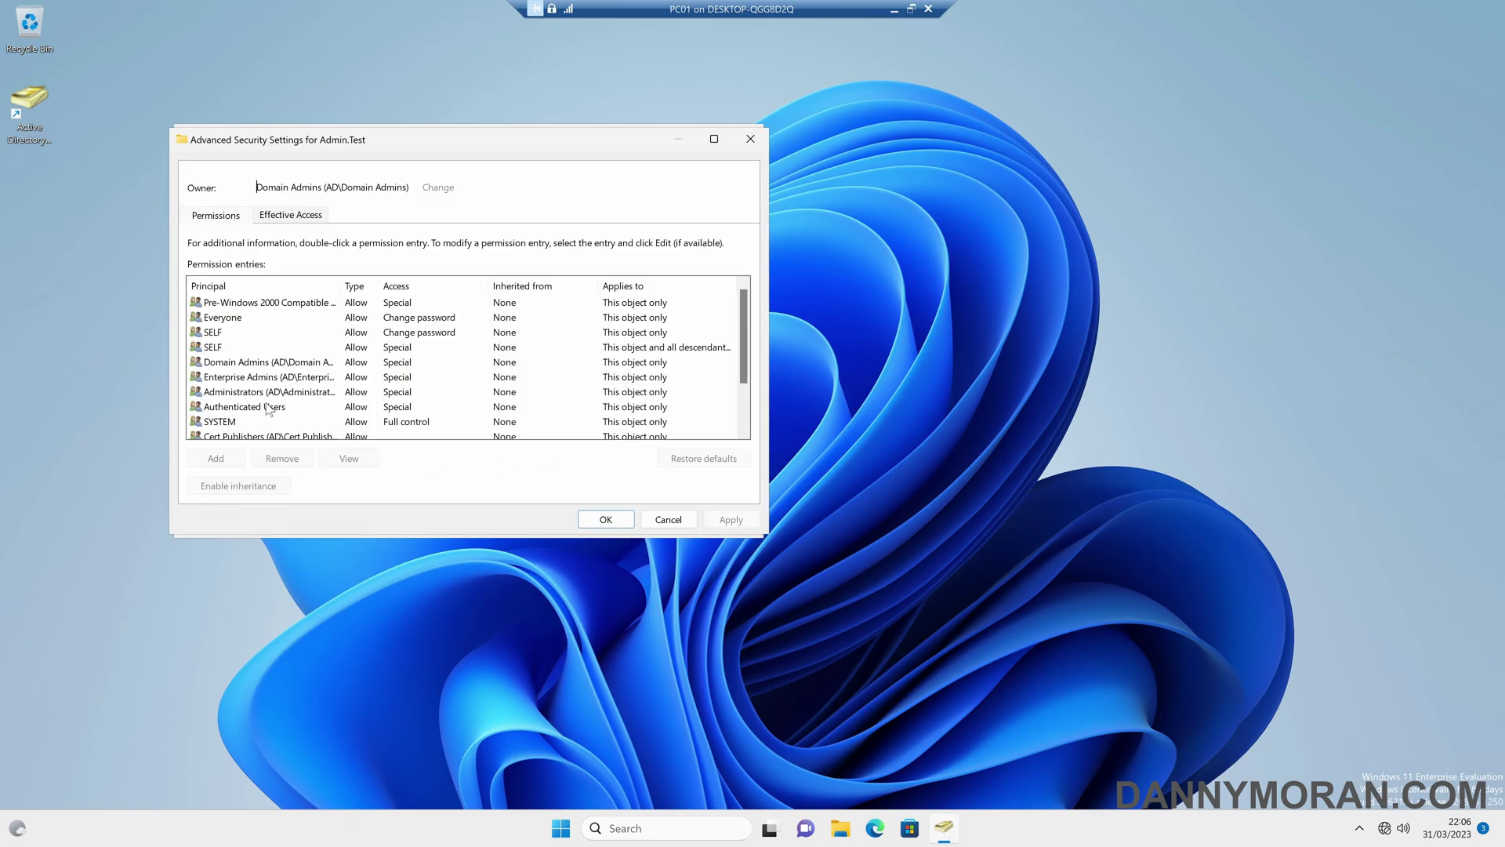
pyautogui.scroll(-1, 271, 407)
pyautogui.scroll(1, 268, 411)
pyautogui.scroll(-2, 271, 427)
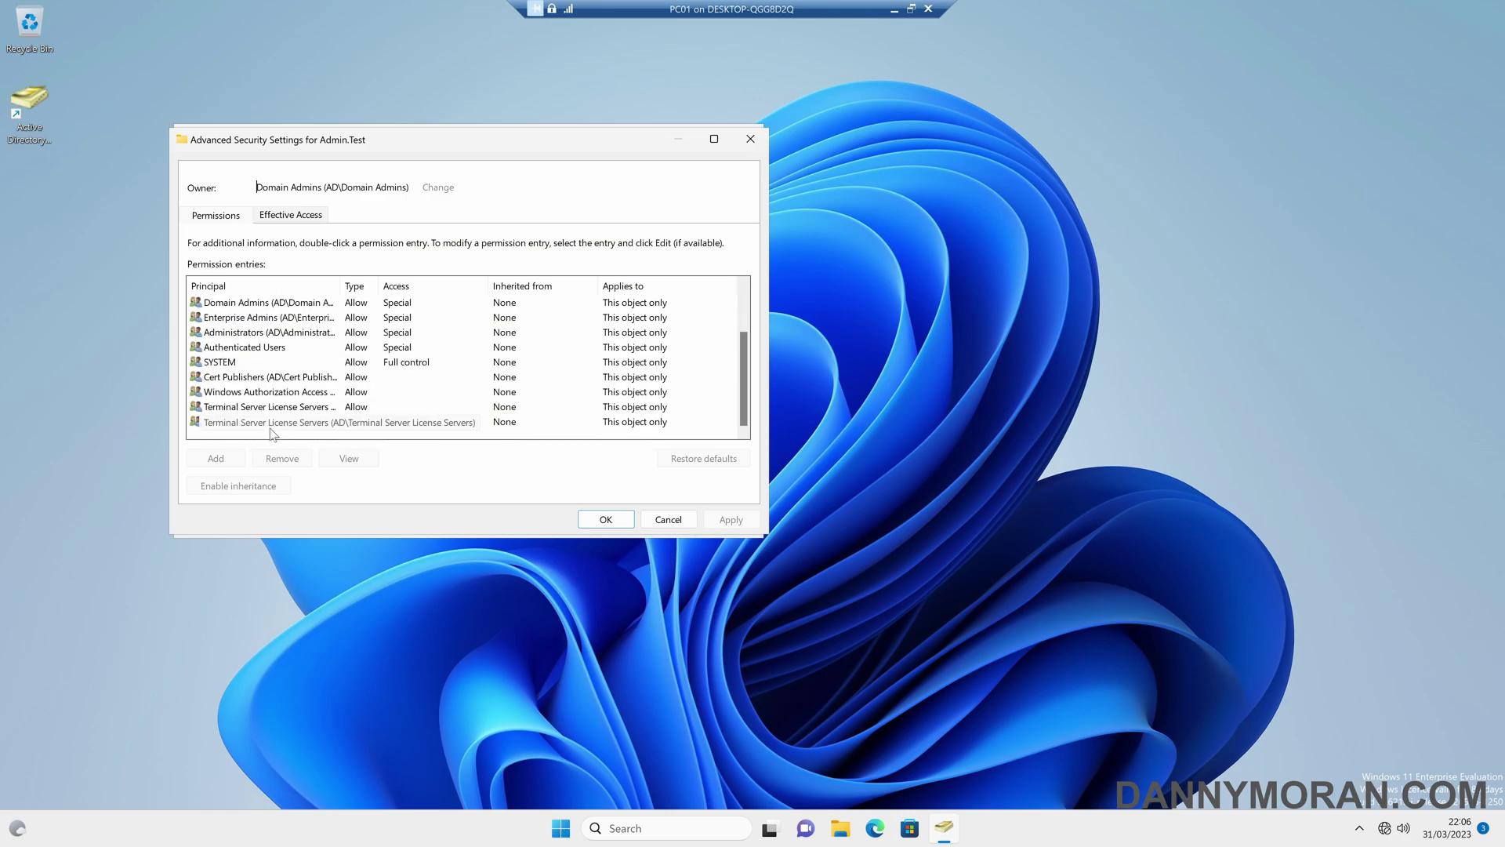
# - Close Admin.Test's dialogs and open Danny's advanced security settings
pyautogui.click(668, 519)
pyautogui.click(463, 508)
pyautogui.rightClick(366, 234)
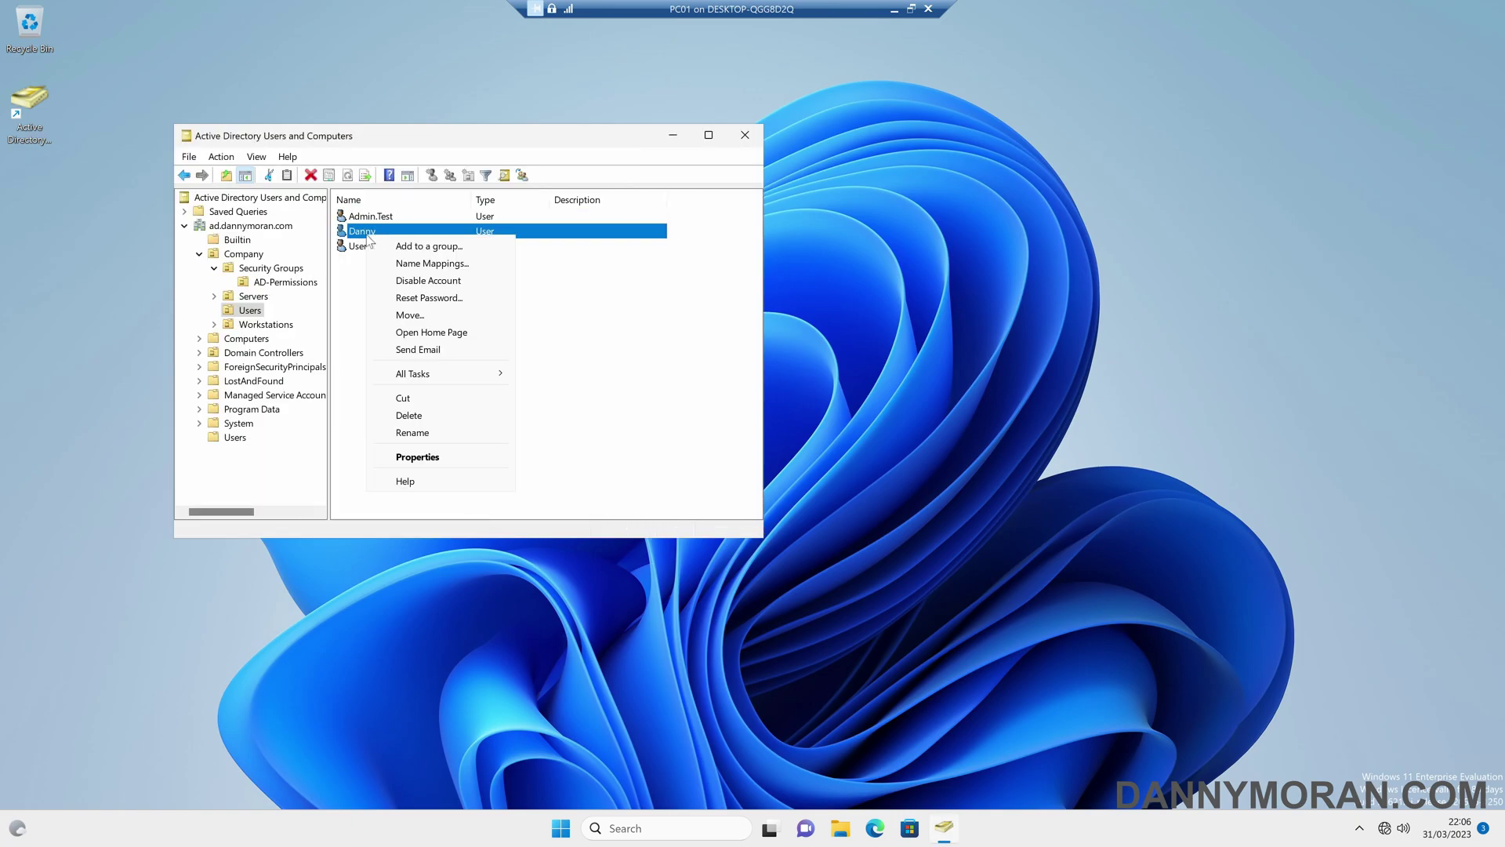
pyautogui.click(417, 457)
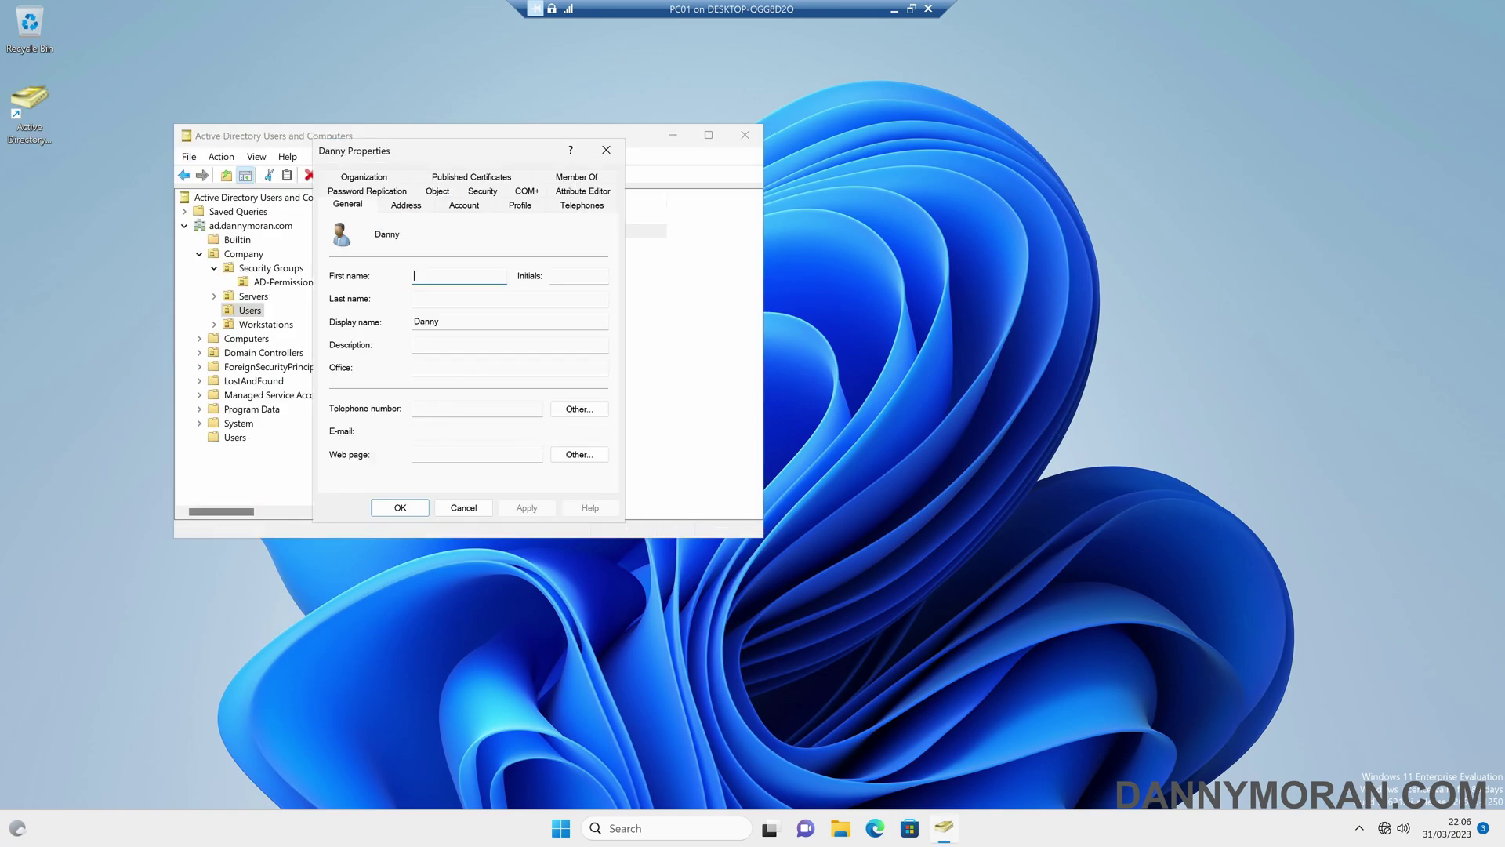
pyautogui.click(482, 204)
pyautogui.click(575, 452)
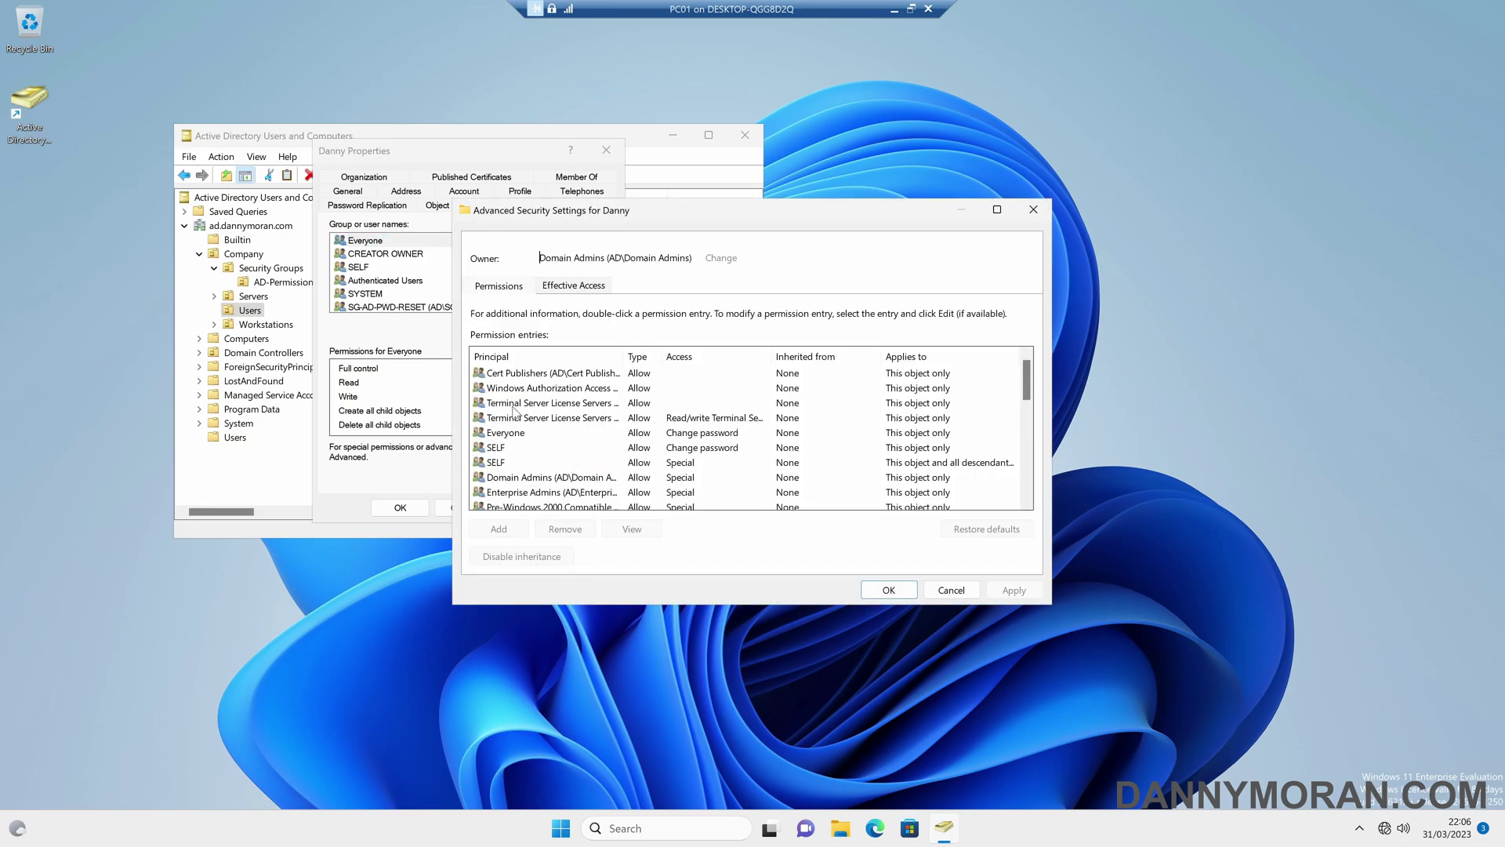
# - Find Danny's inherited SG-AD-PWD-RESET Reset password entry, then close Danny's dialogs
pyautogui.click(541, 406)
pyautogui.scroll(-4, 597, 424)
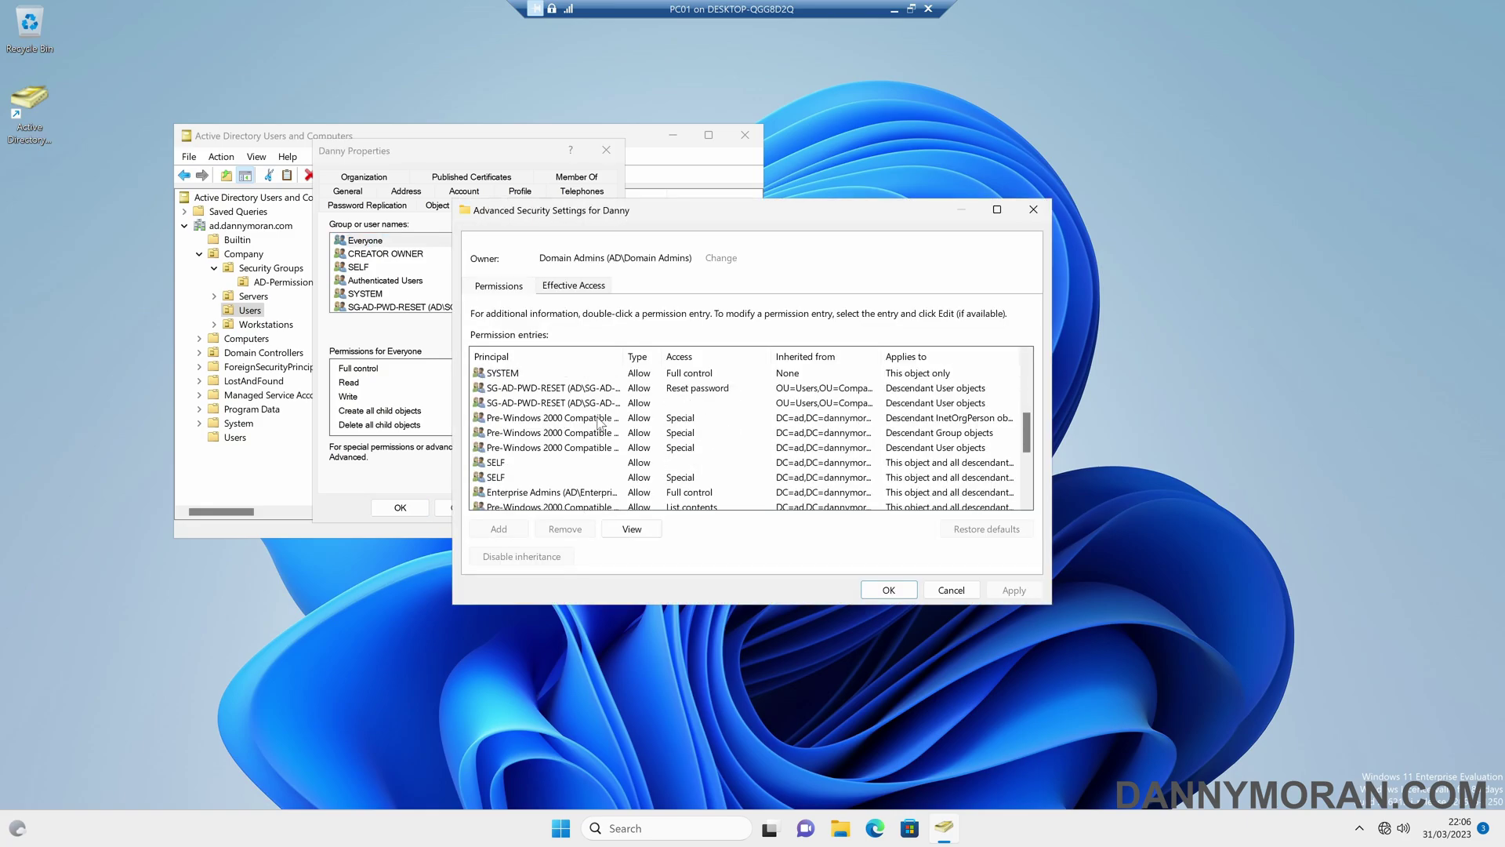
pyautogui.click(534, 391)
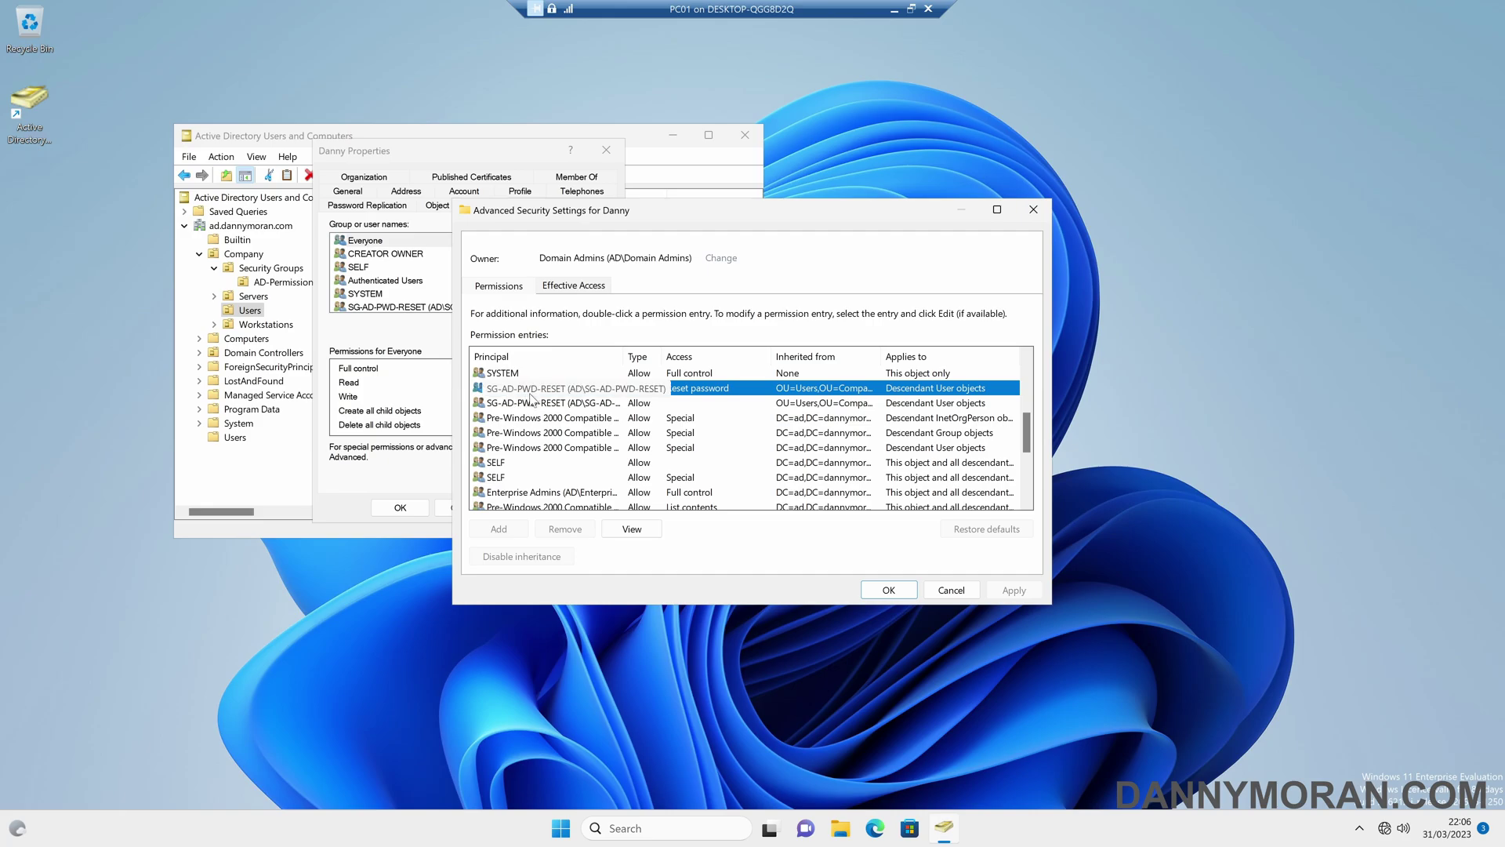
pyautogui.click(951, 589)
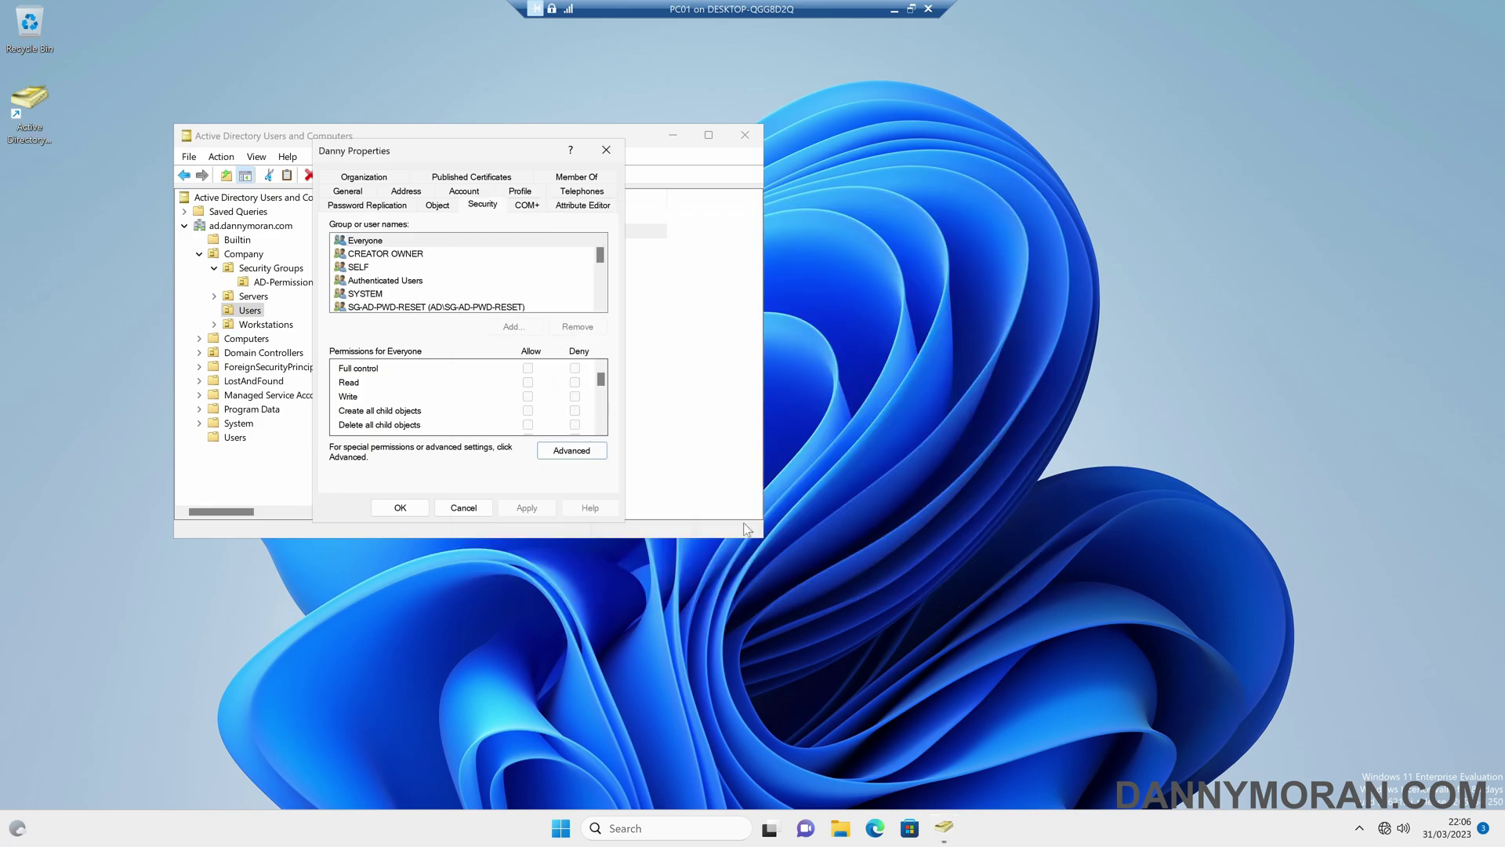
pyautogui.click(485, 504)
# - Check User.Test's advanced security permission entries, then close that window
pyautogui.rightClick(374, 250)
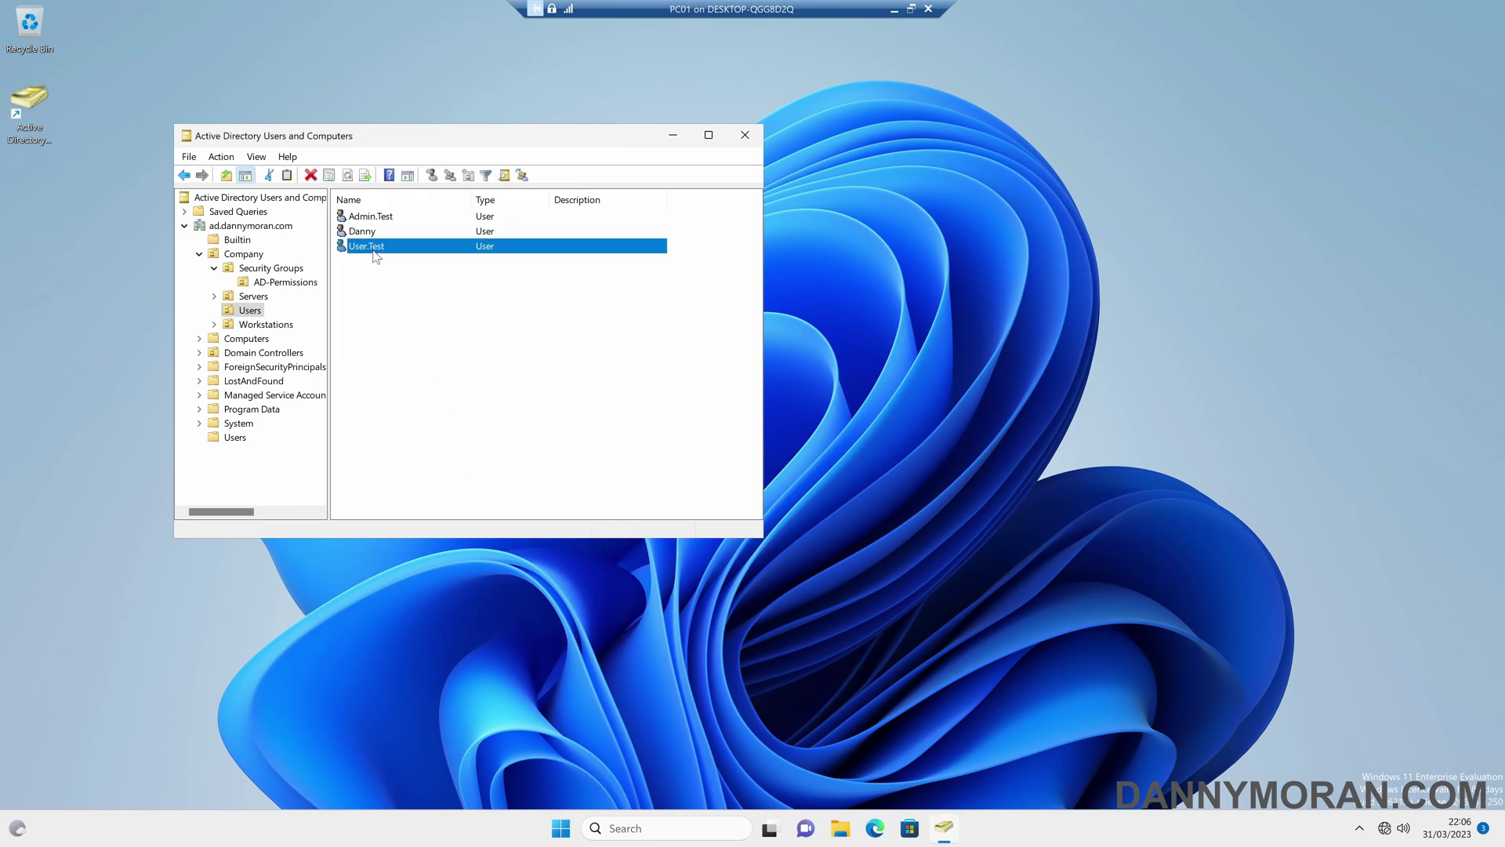
pyautogui.click(445, 472)
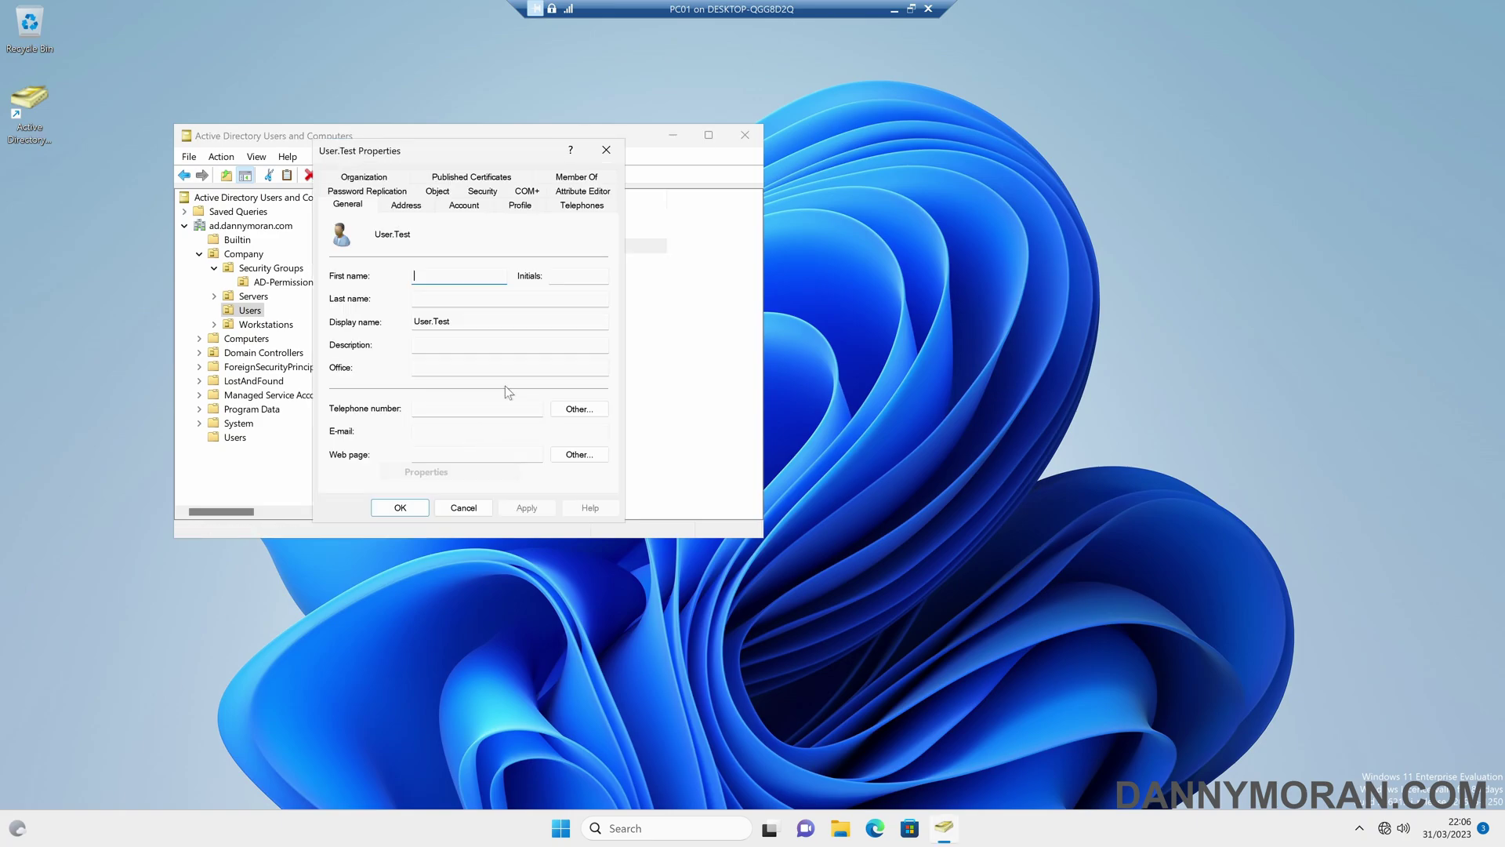
pyautogui.click(463, 204)
pyautogui.click(482, 191)
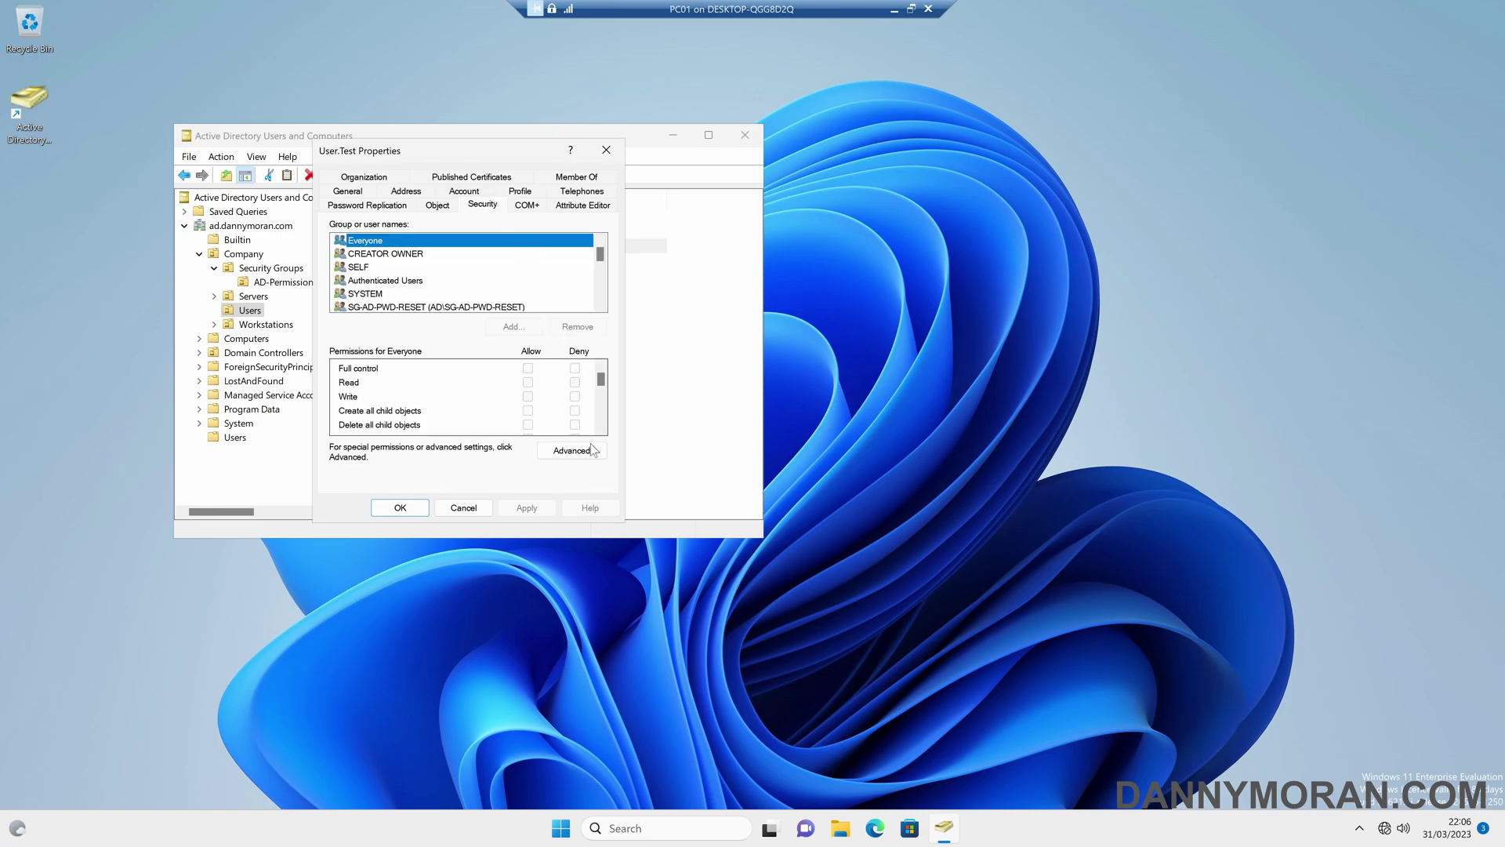
pyautogui.click(590, 444)
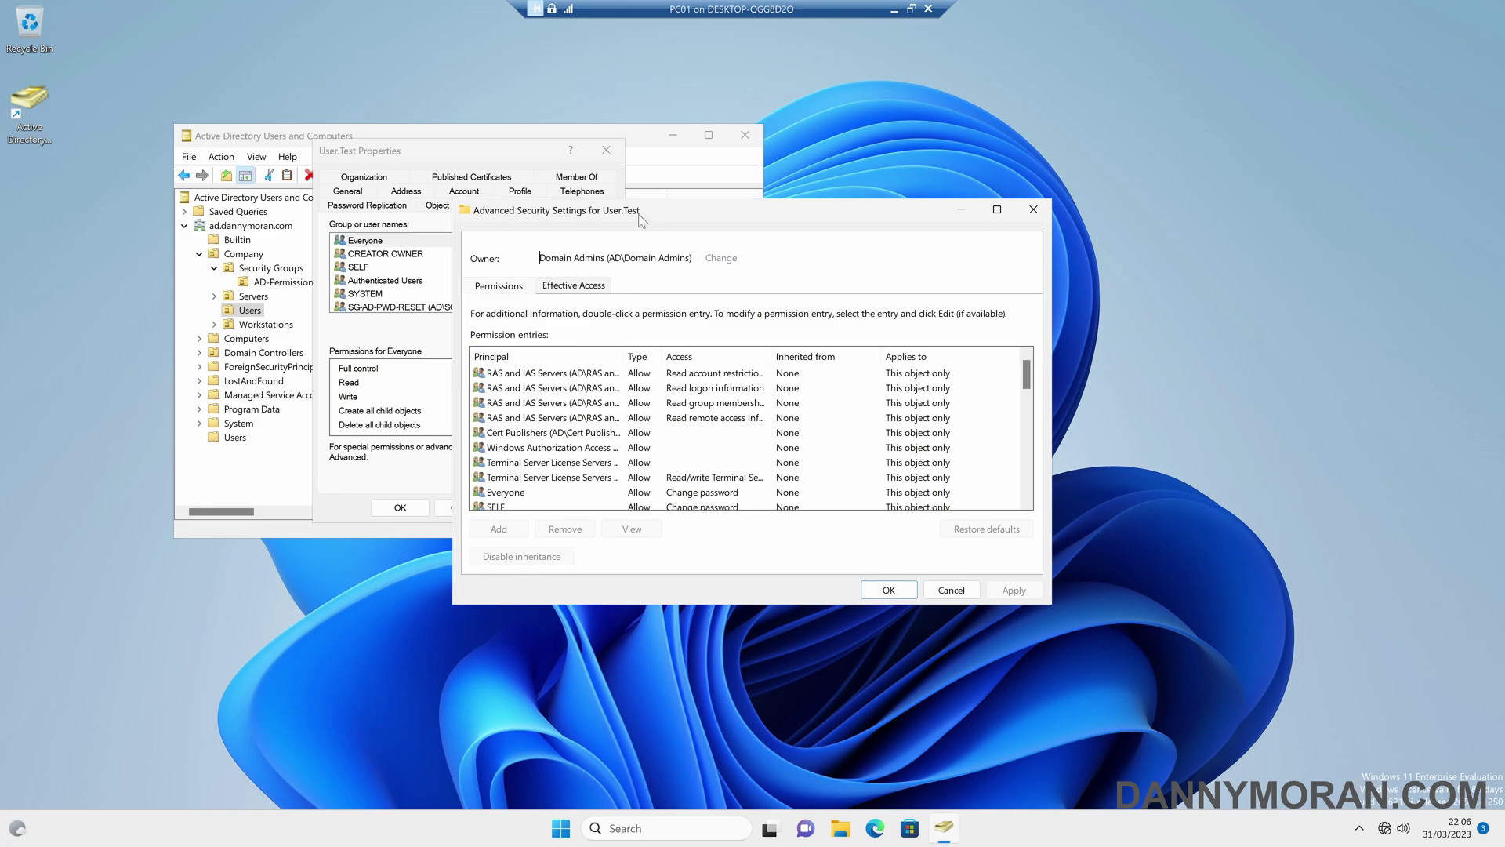
pyautogui.press('Escape')
pyautogui.press('Escape')
# - Close User.Test's properties, sort users by name, and briefly view Admin.Test's advanced security settings
pyautogui.click(396, 199)
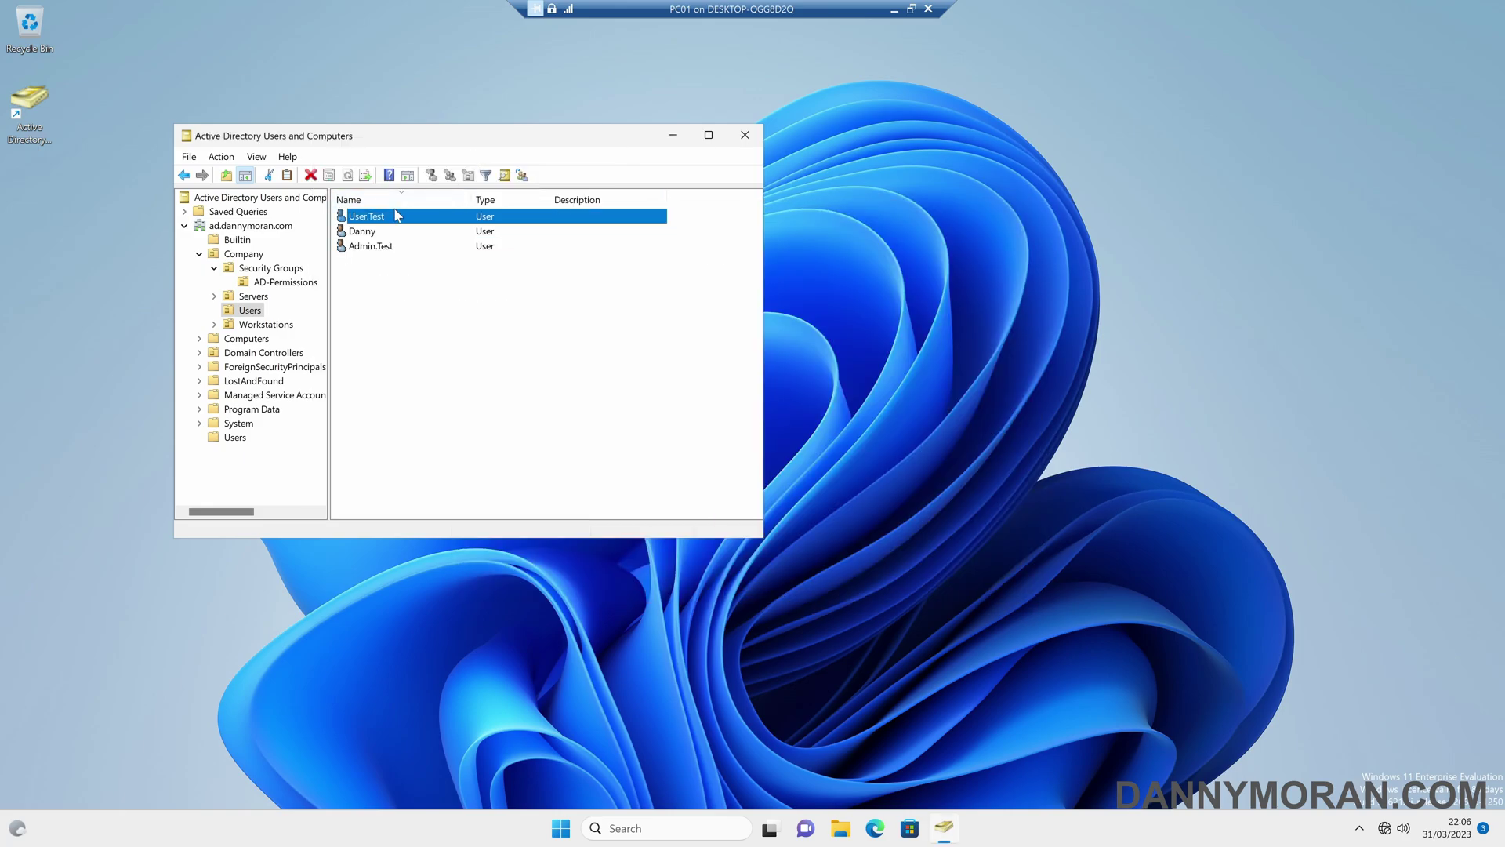
pyautogui.click(392, 199)
pyautogui.click(387, 218)
pyautogui.doubleClick(385, 220)
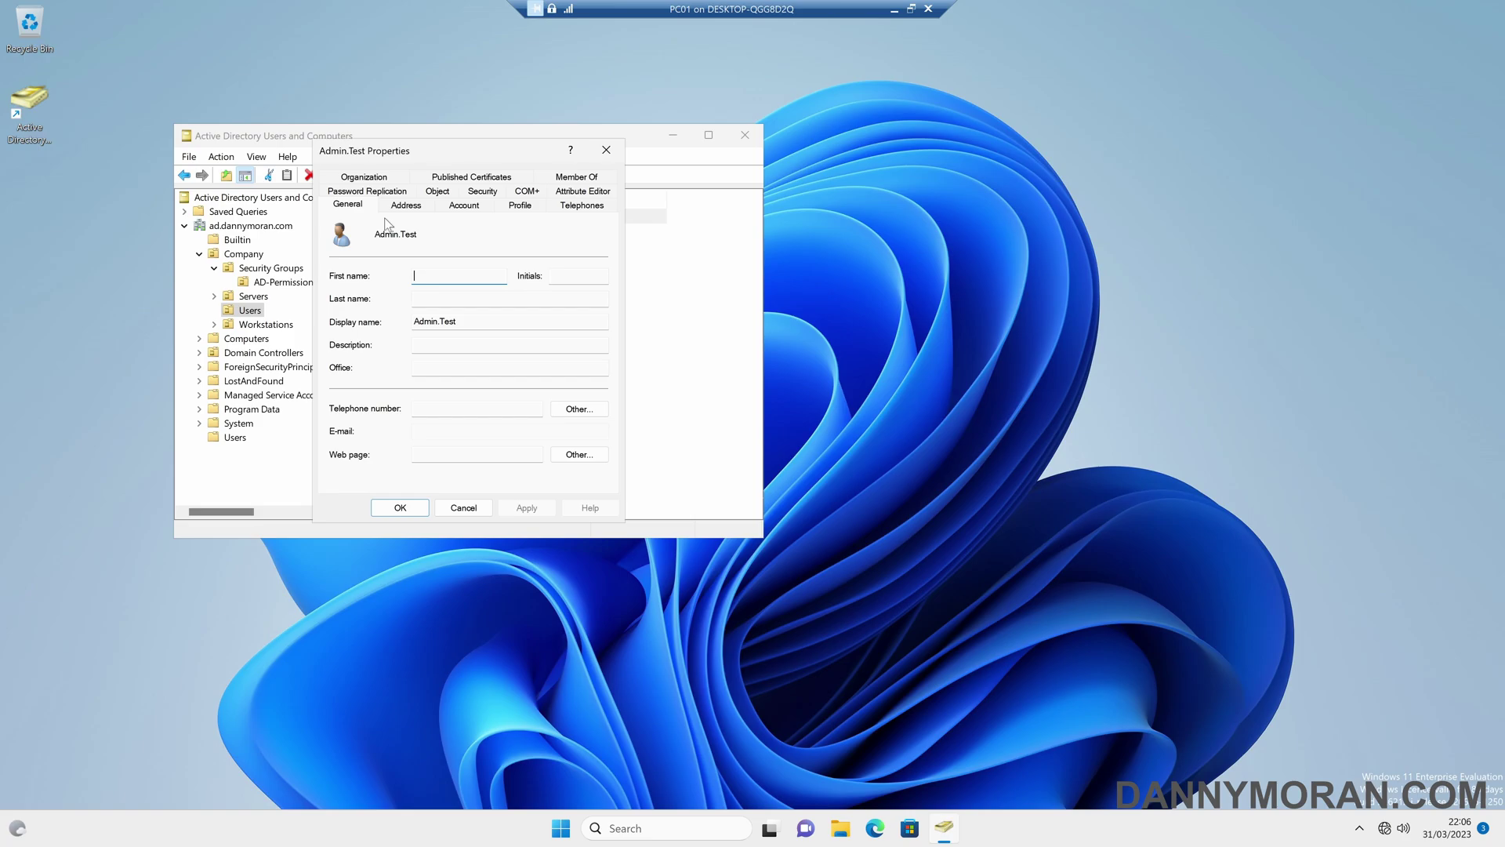
pyautogui.click(480, 197)
pyautogui.click(575, 453)
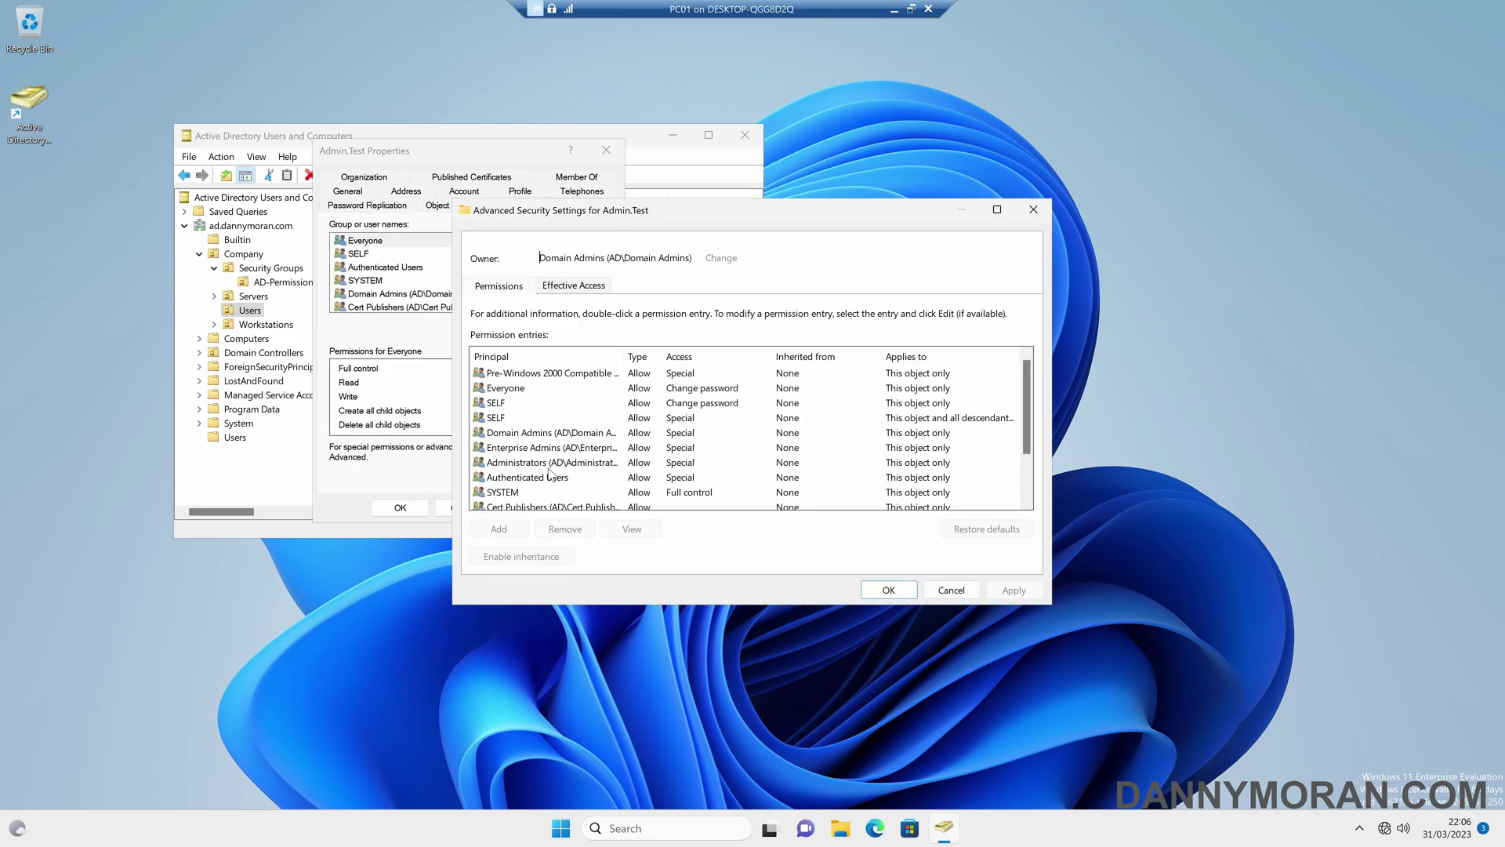
pyautogui.press('Escape')
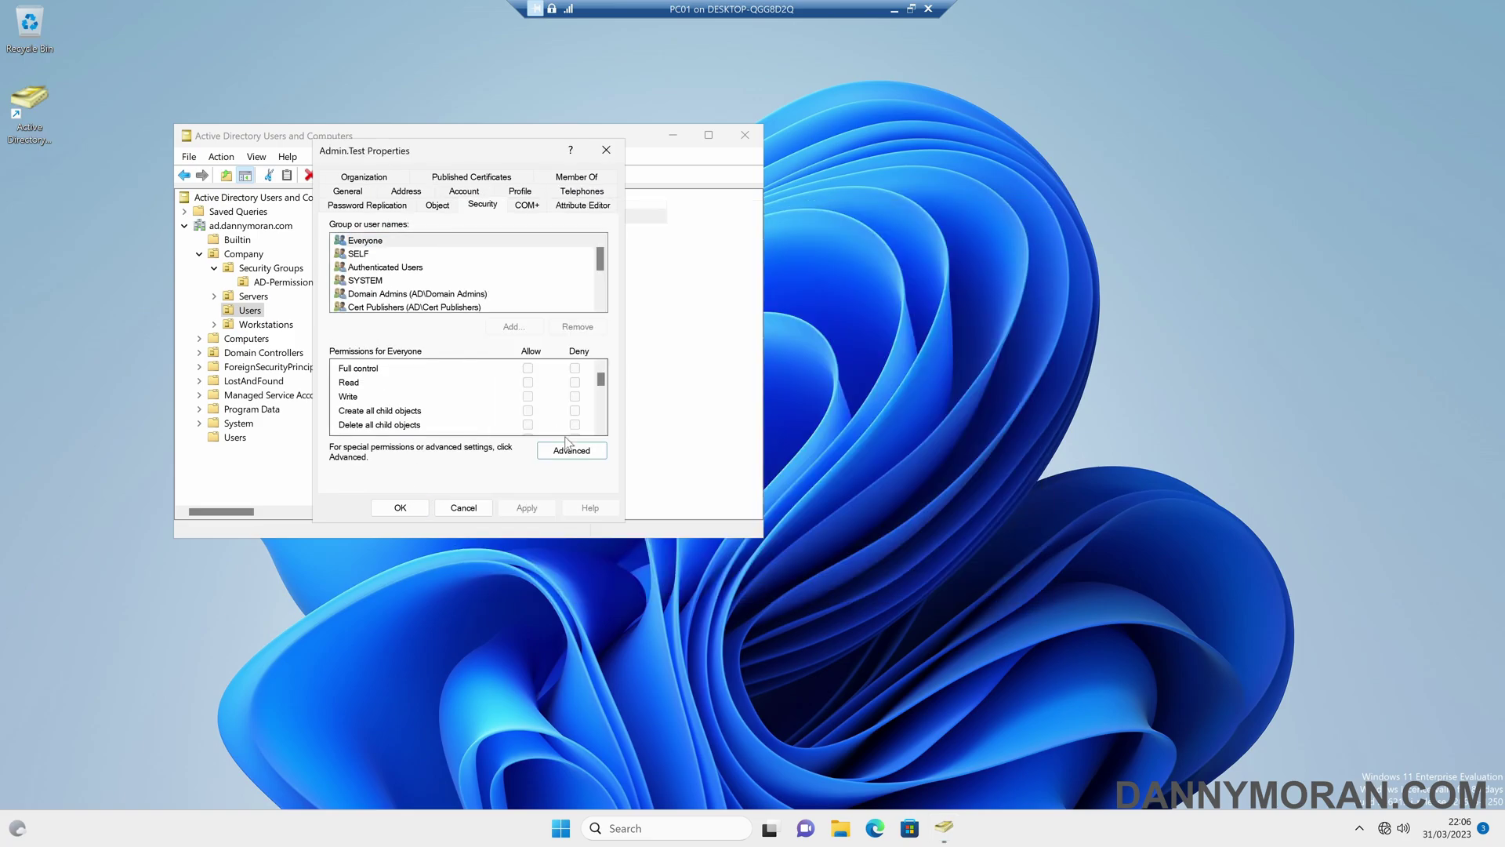
pyautogui.press('Escape')
# - Look at SG-AD-PWD-RESET in AD-Permissions, then reselect Admin.Test in the Users OU
pyautogui.click(298, 285)
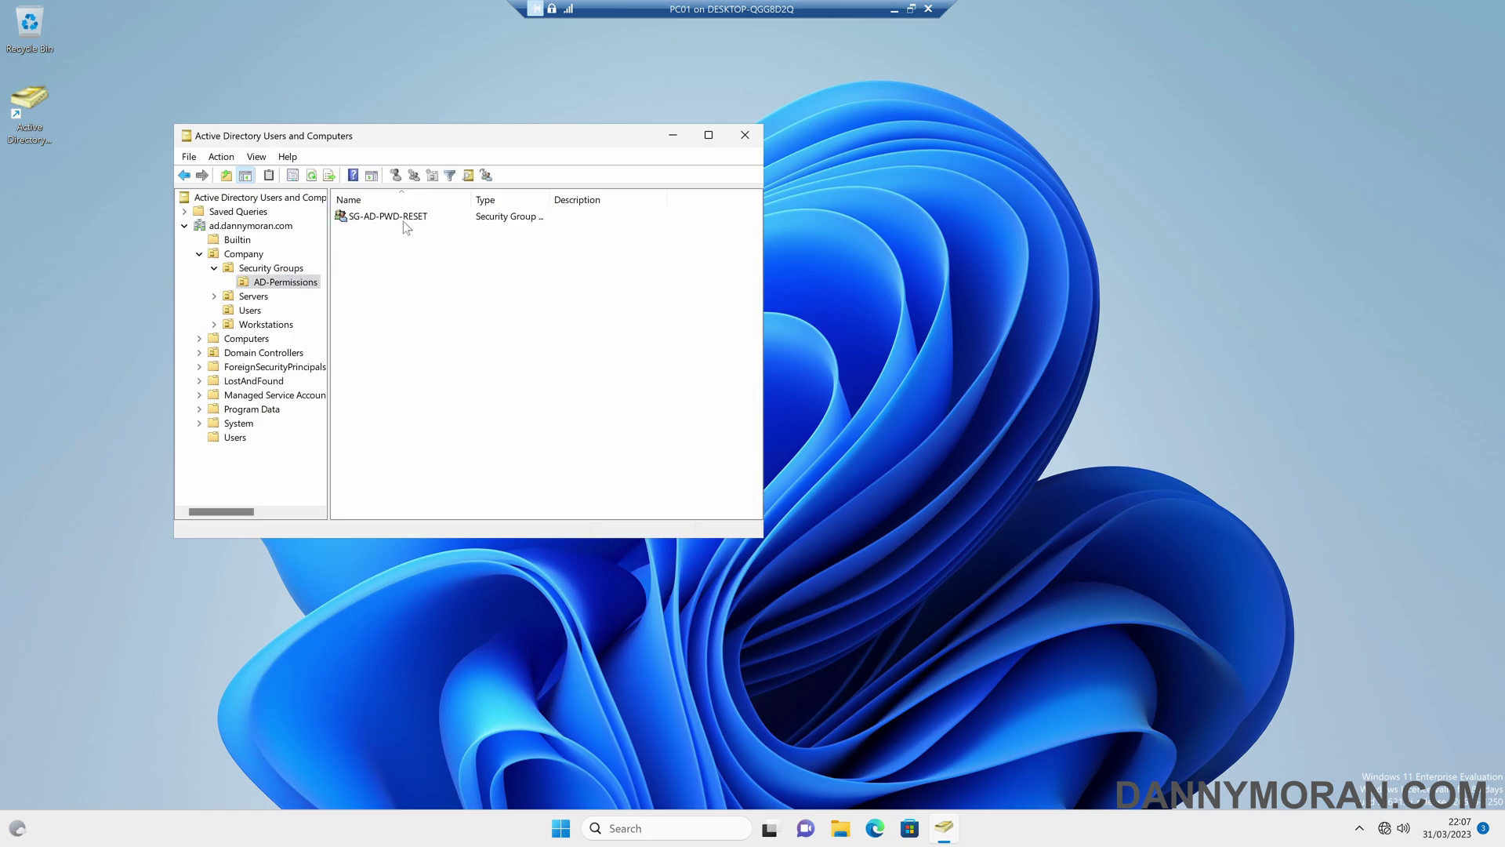
pyautogui.click(403, 218)
pyautogui.click(252, 311)
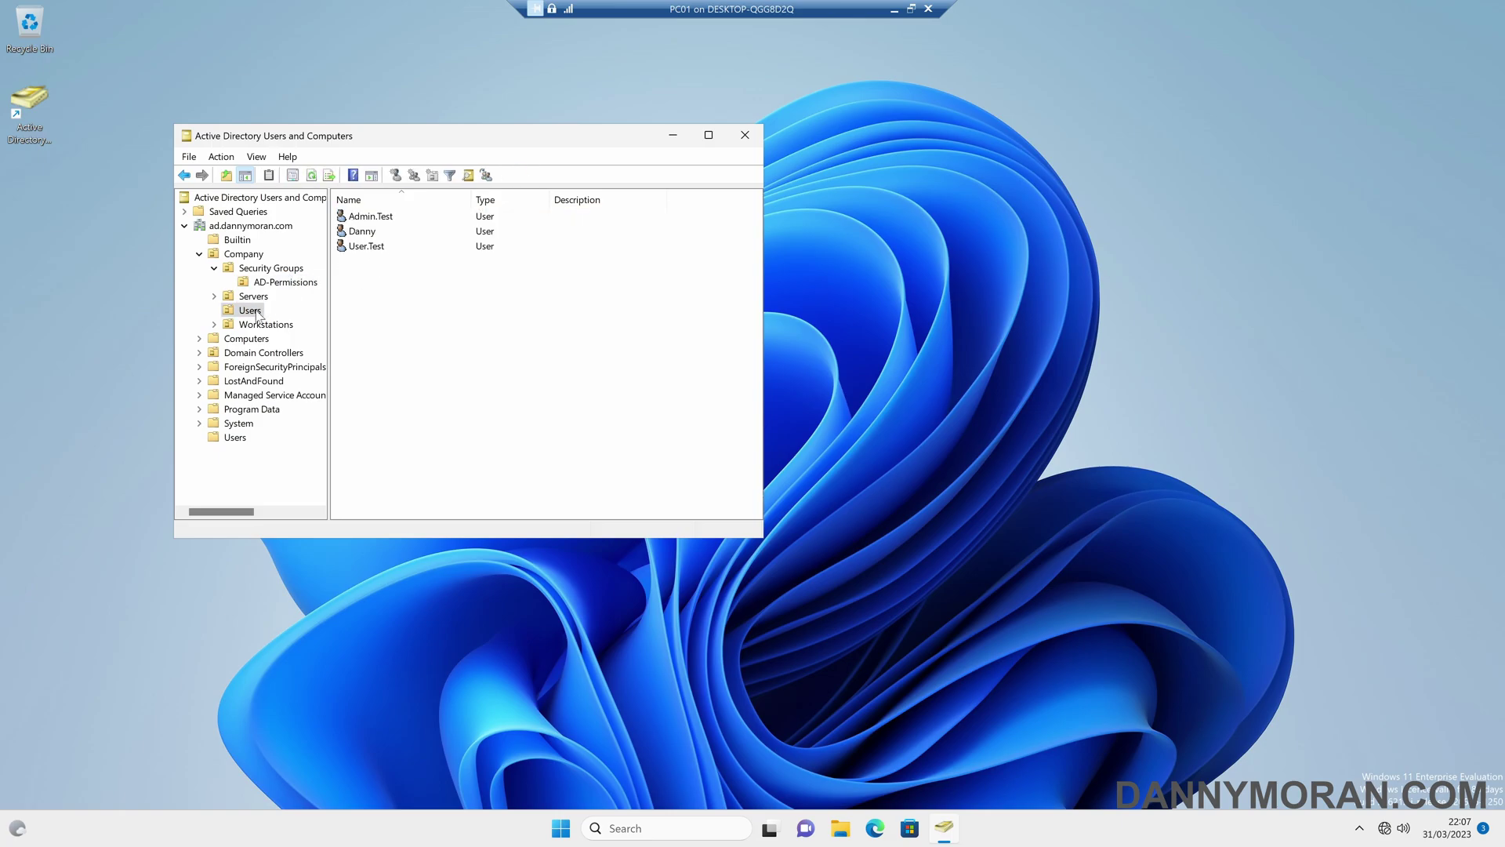
pyautogui.click(405, 221)
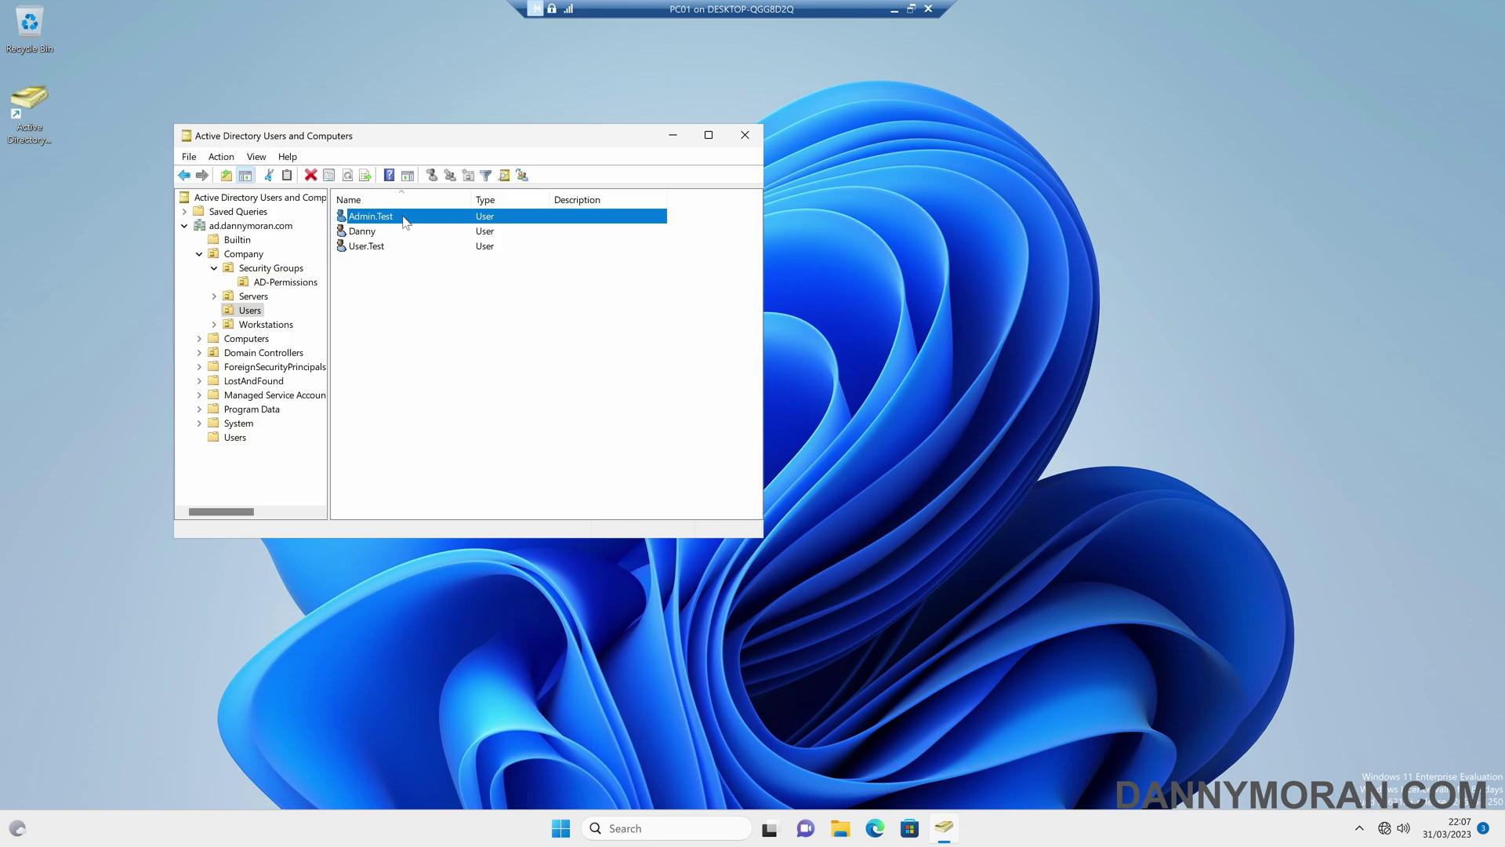
# - Recheck Admin.Test's Administrators membership, adminCount 1 and non-inherited permissions, then close its properties
pyautogui.doubleClick(404, 220)
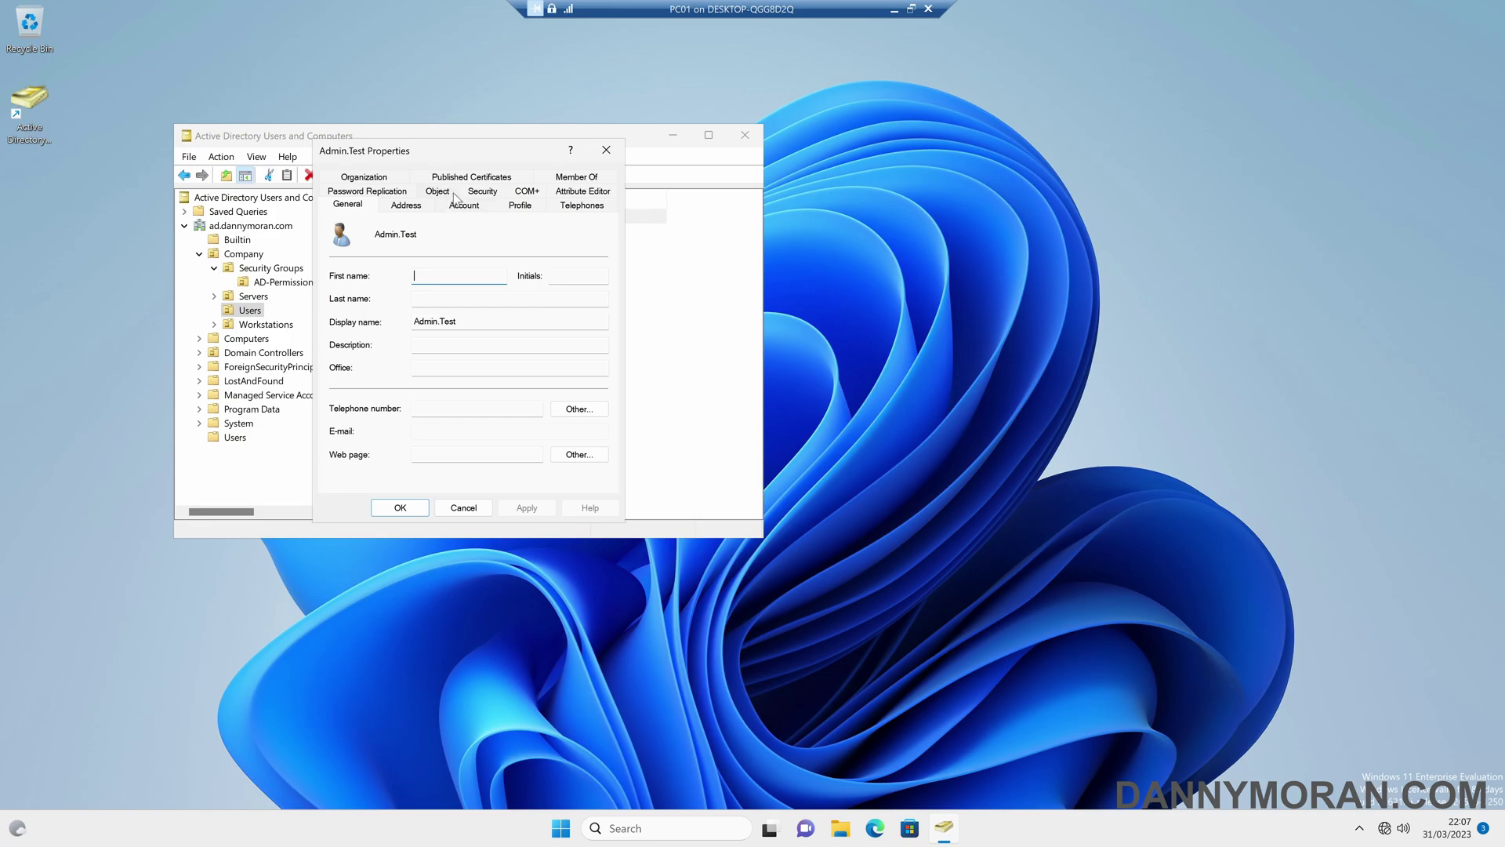
pyautogui.click(562, 179)
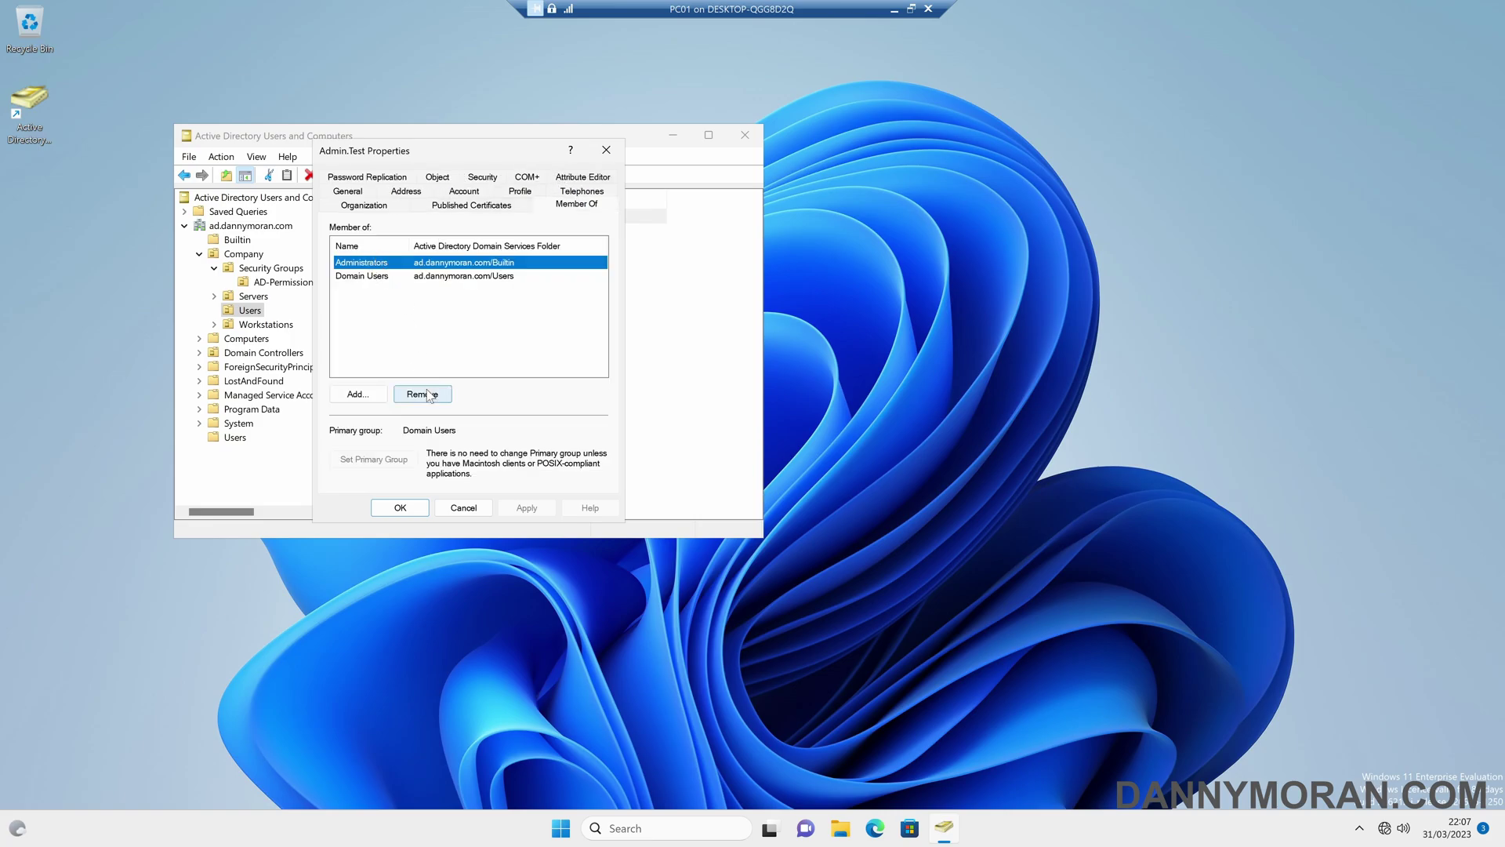
pyautogui.click(582, 178)
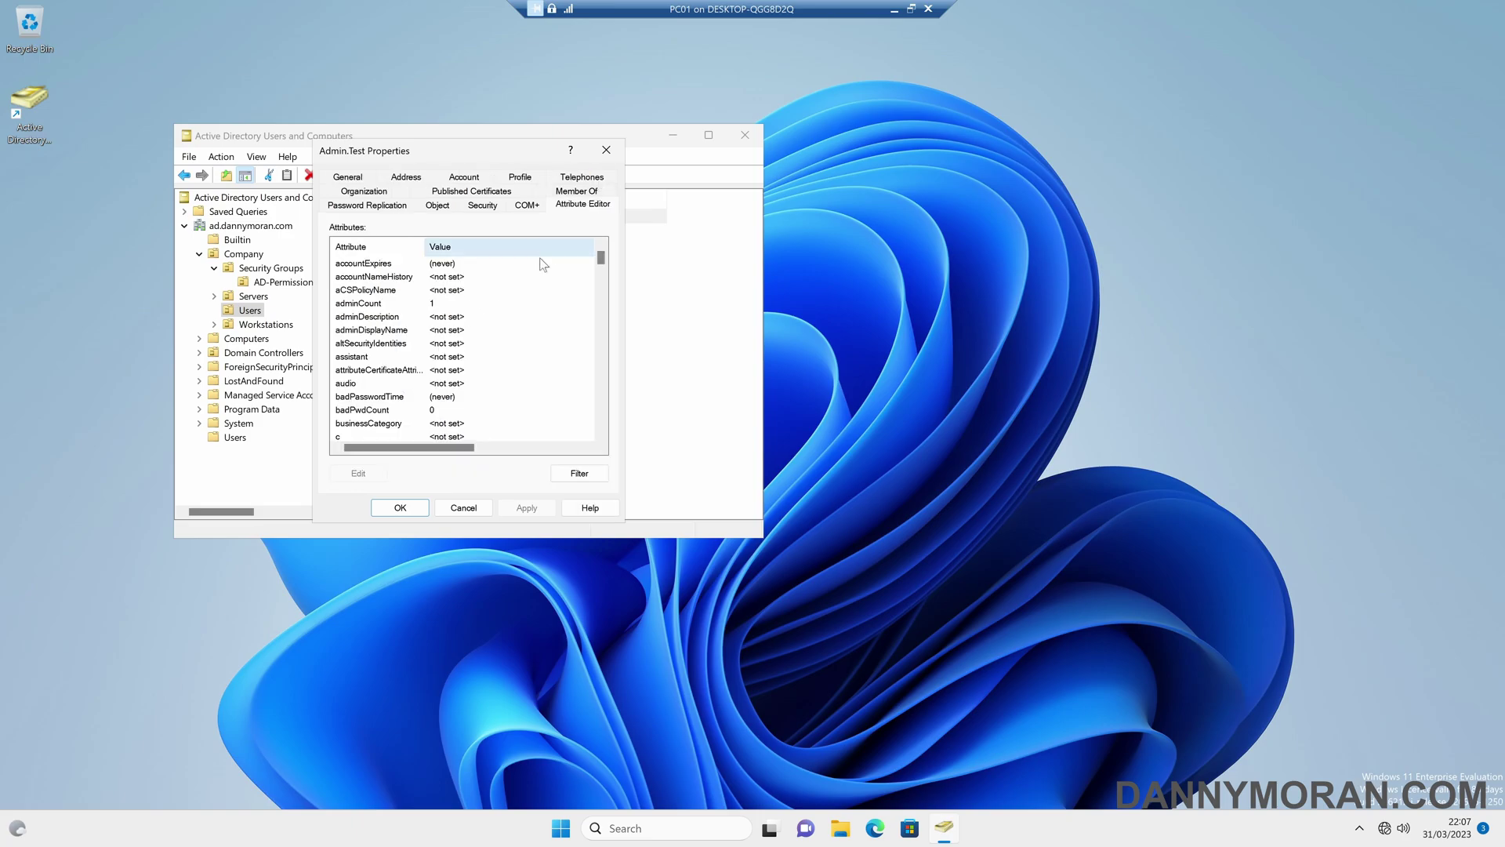
pyautogui.click(390, 306)
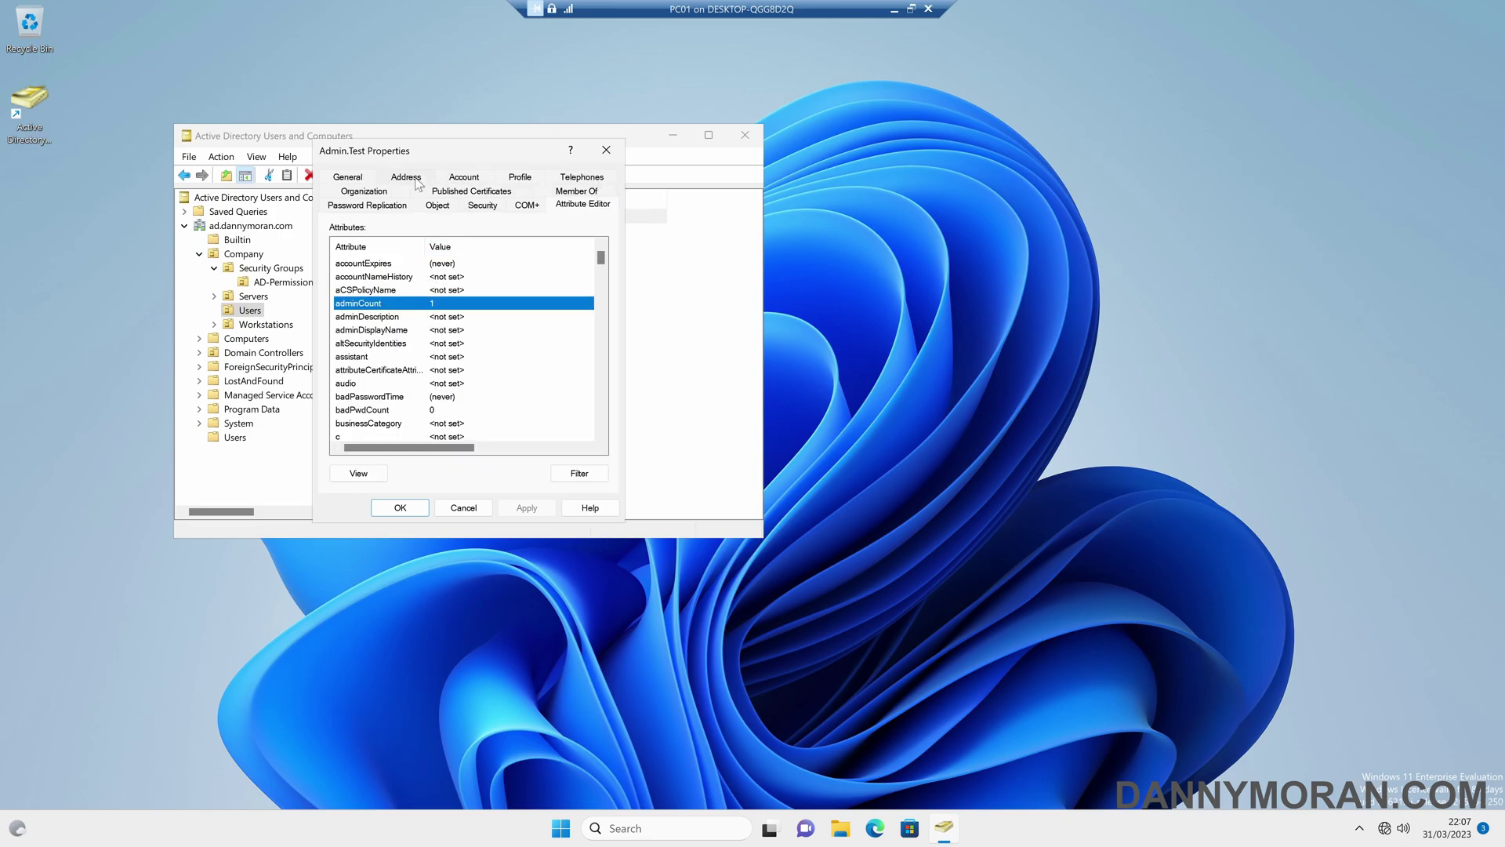
pyautogui.click(483, 205)
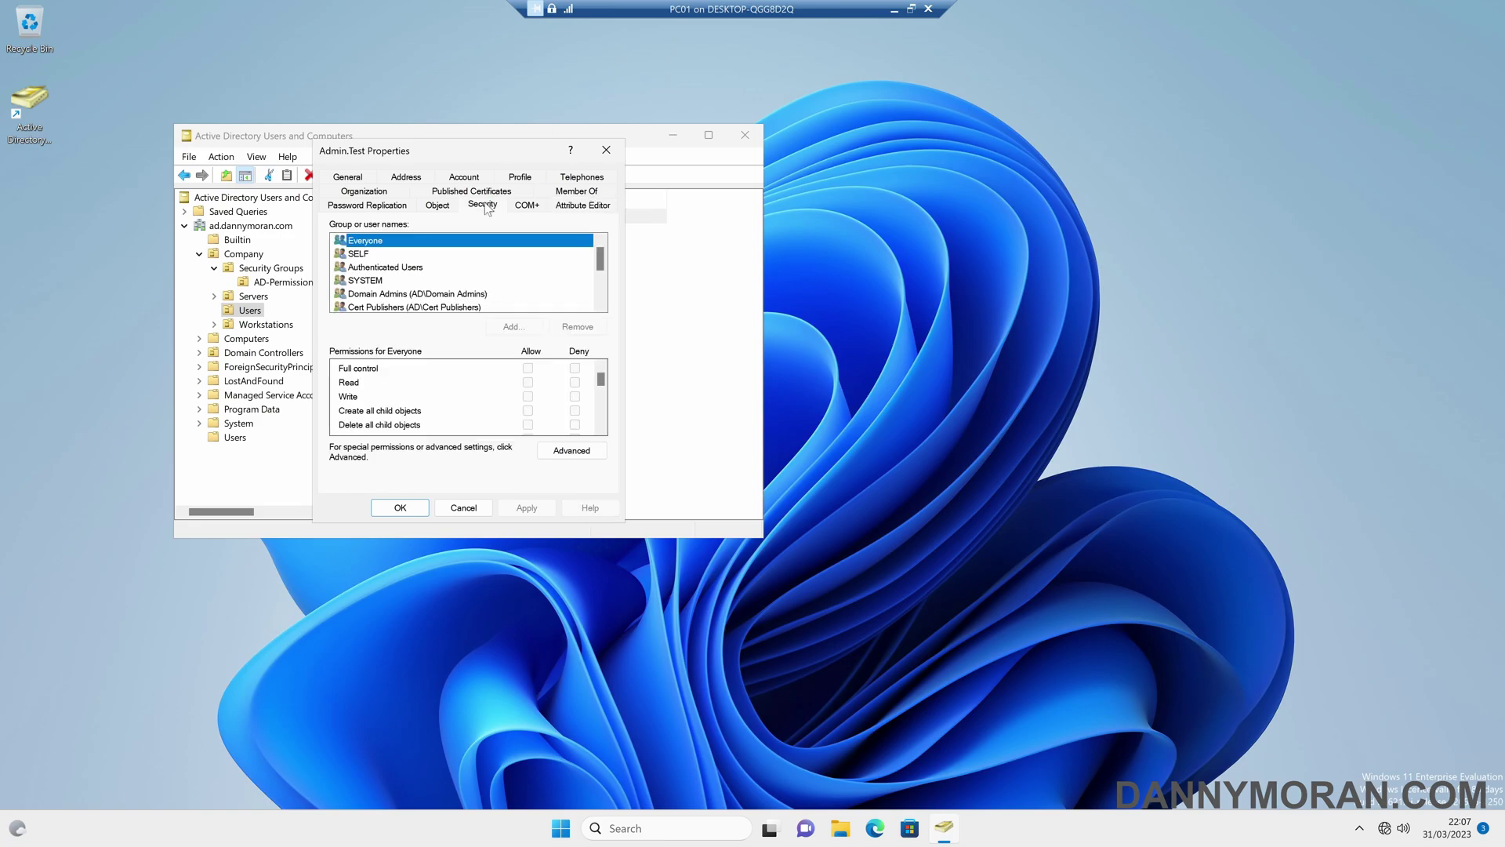
pyautogui.click(572, 451)
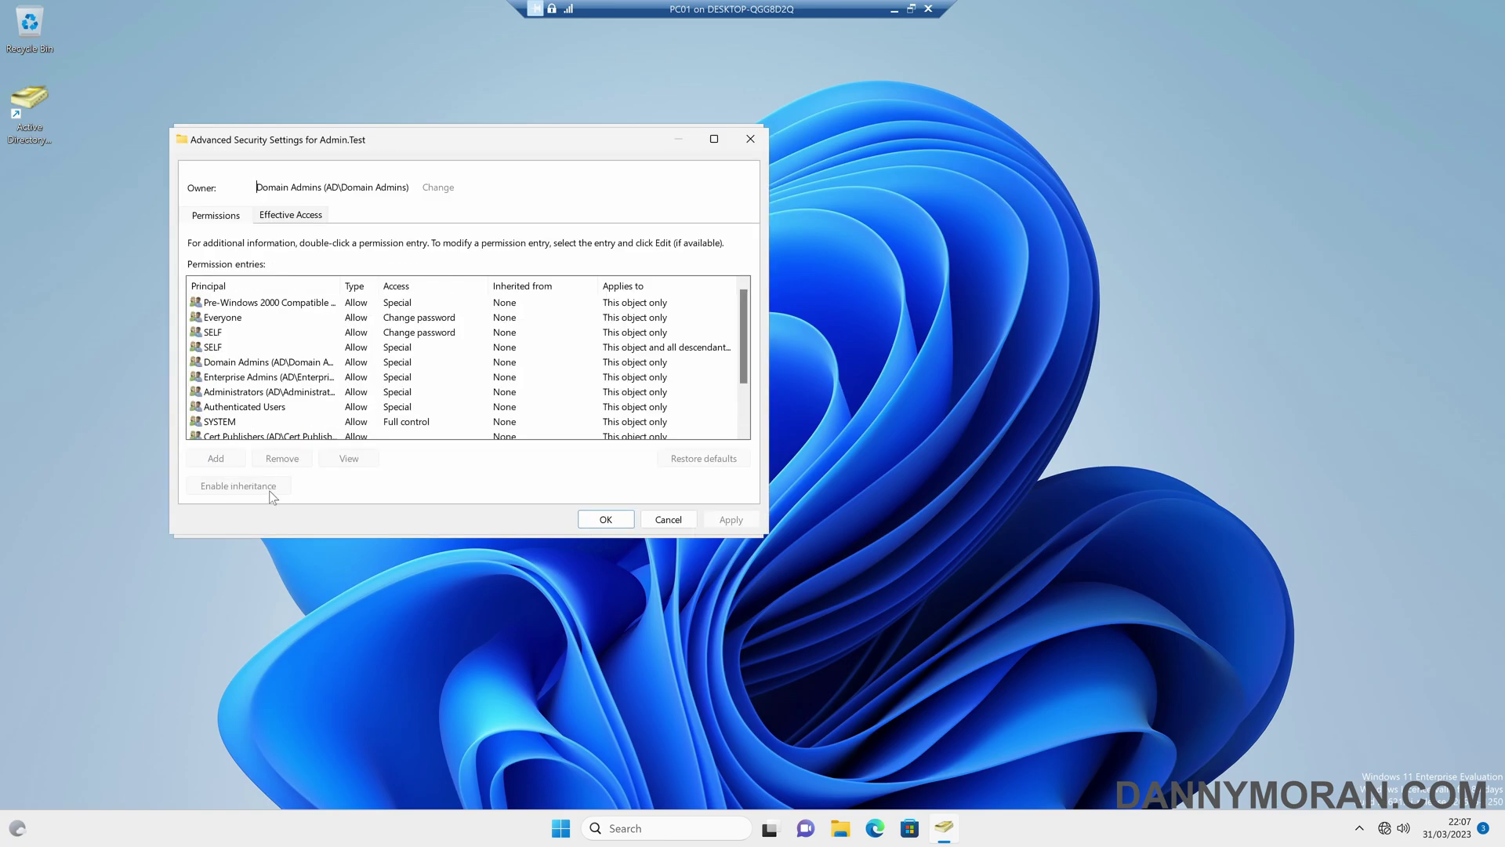
pyautogui.press('Escape')
pyautogui.press('Escape')
pyautogui.click(455, 299)
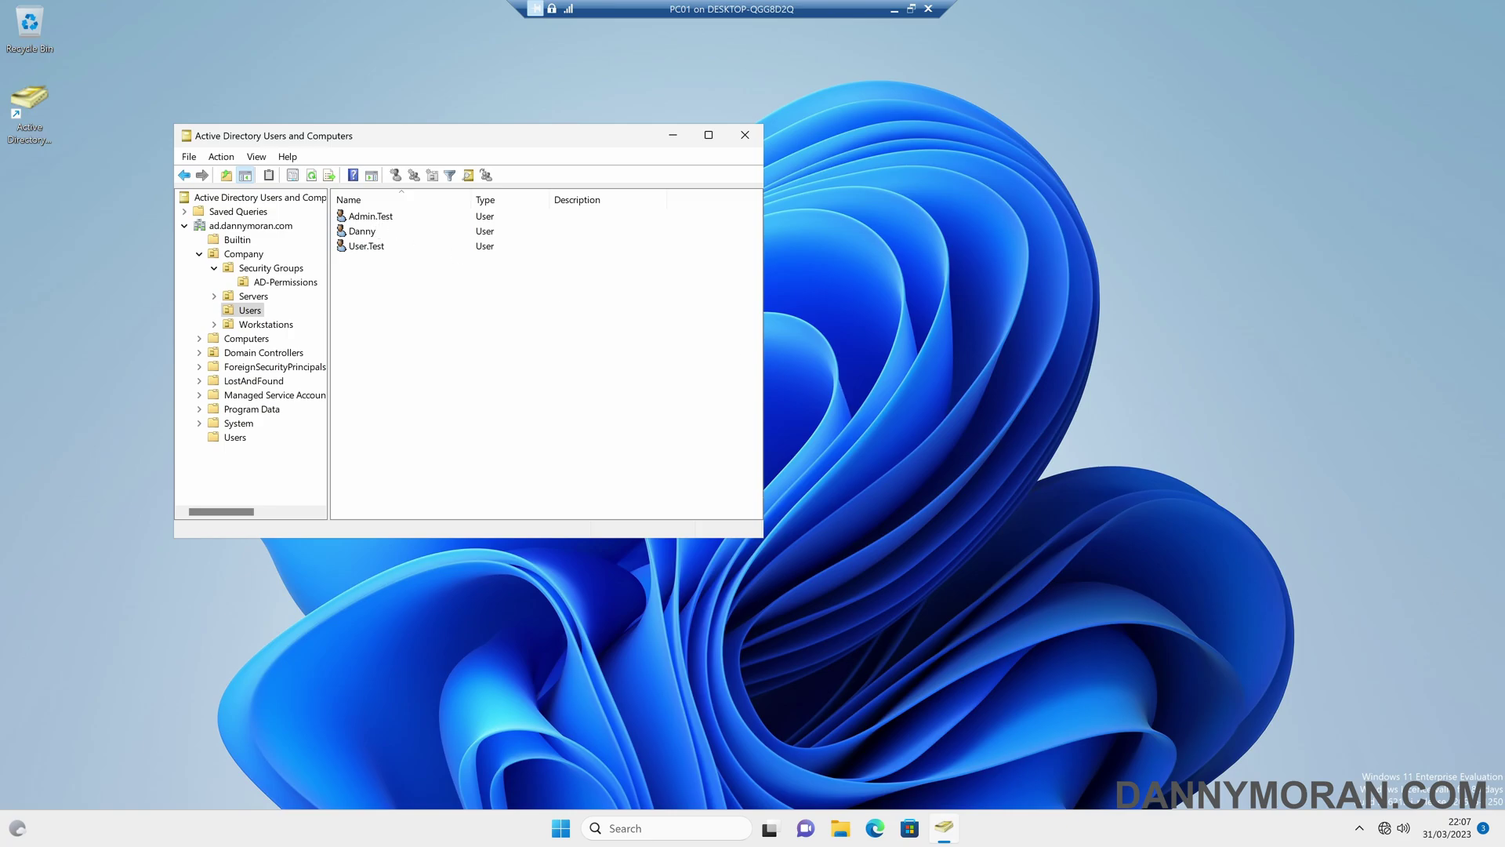
# - Dismiss Admin.Test's context menu and switch to the AD-Permissions OU showing SG-AD-PWD-RESET
pyautogui.click(386, 220)
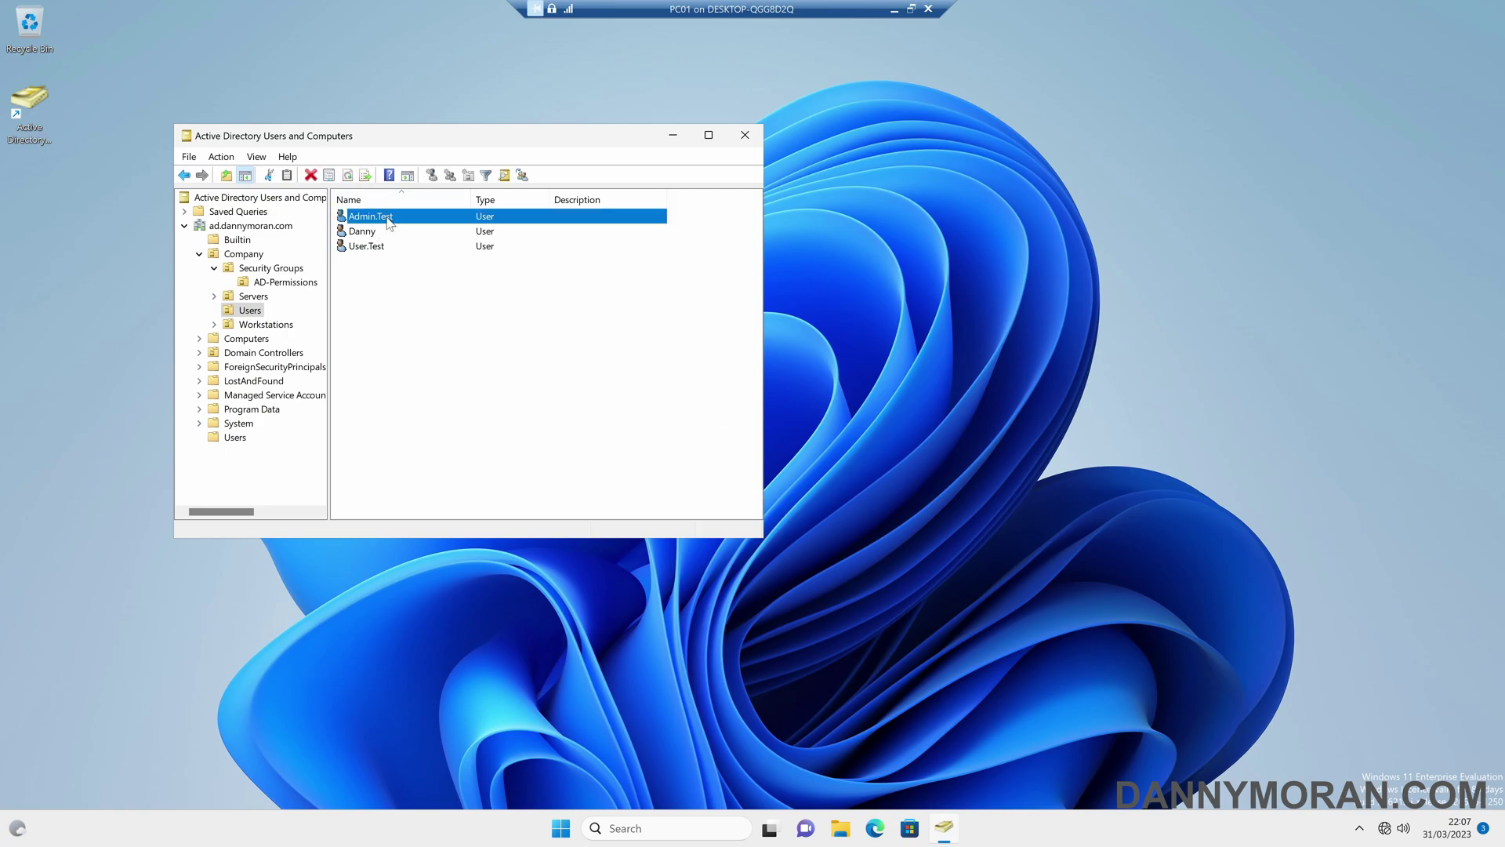
pyautogui.rightClick(387, 221)
pyautogui.click(382, 217)
pyautogui.click(292, 284)
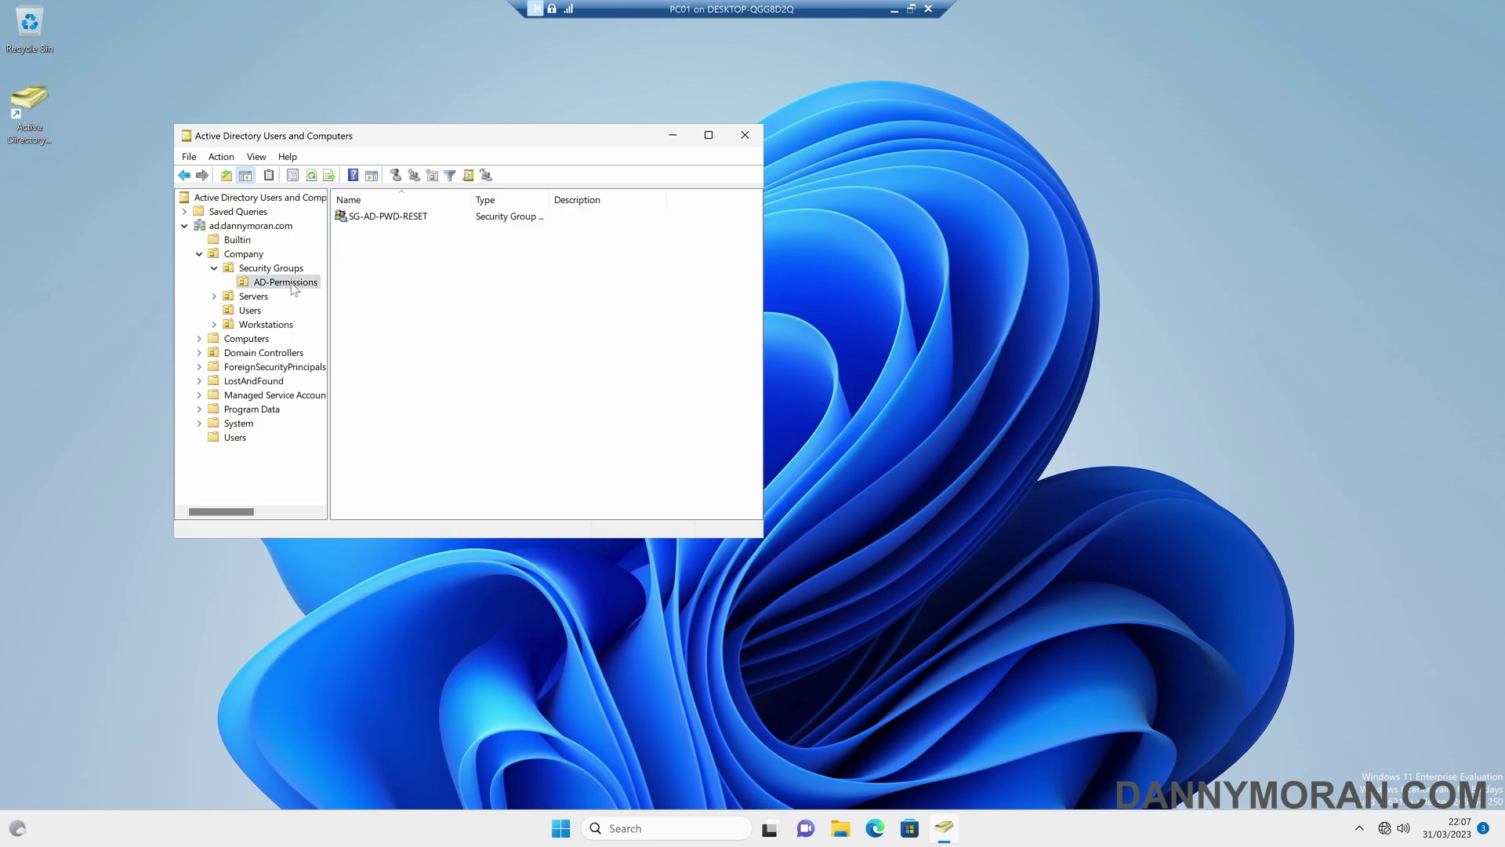